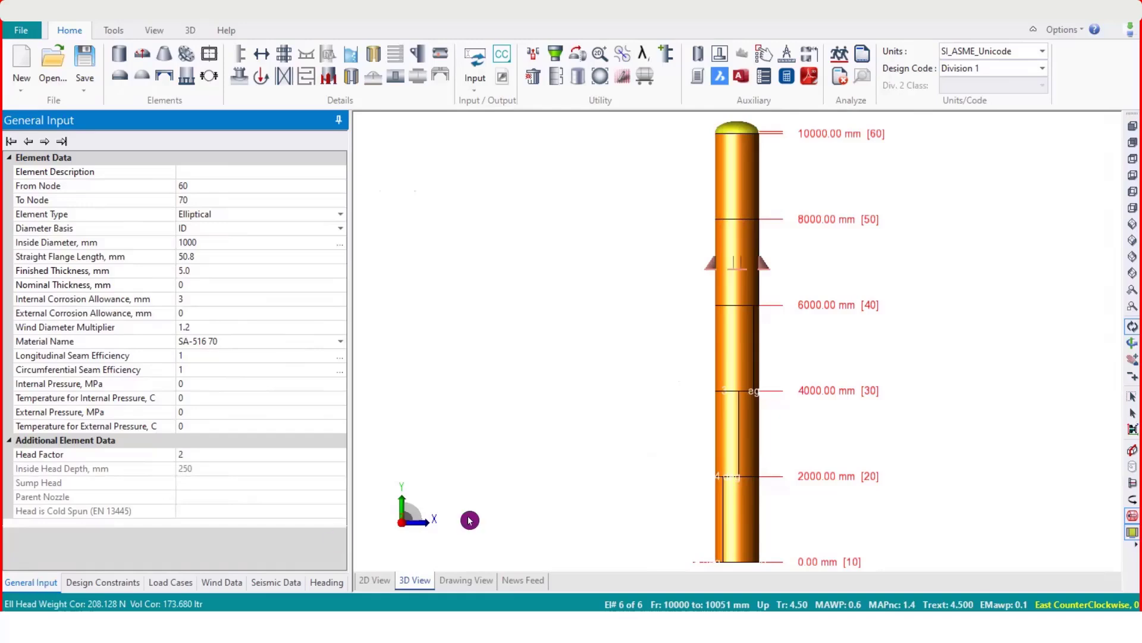
Step: Delete all elements of the existing six-element column, from the bottom cylindrical shell up to the elliptical head
left_click(731, 527)
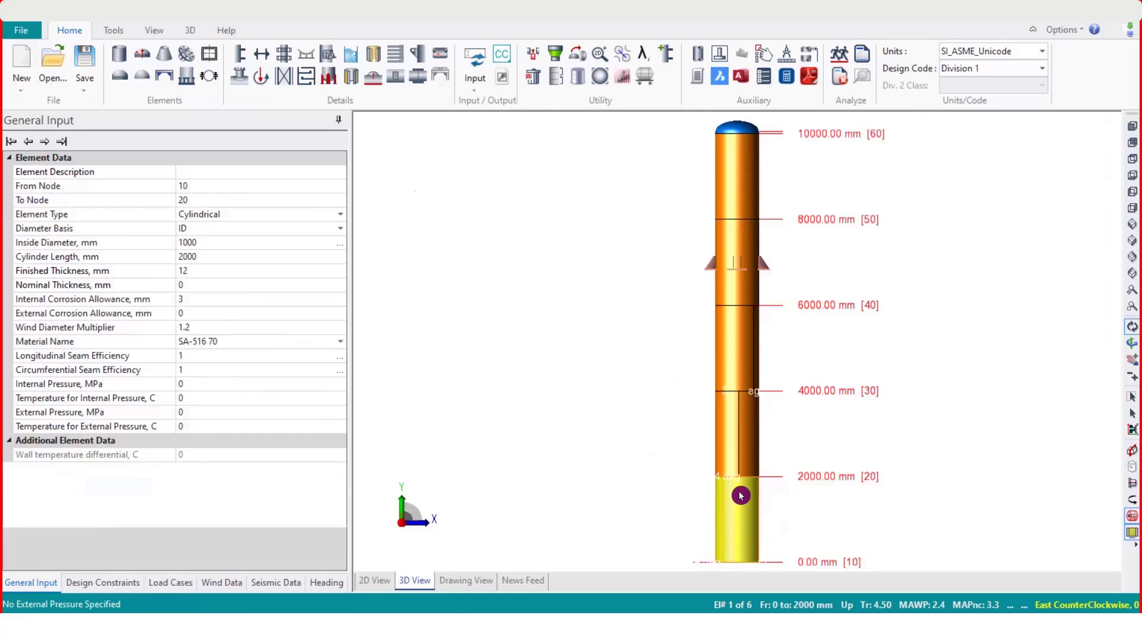
key("Delete")
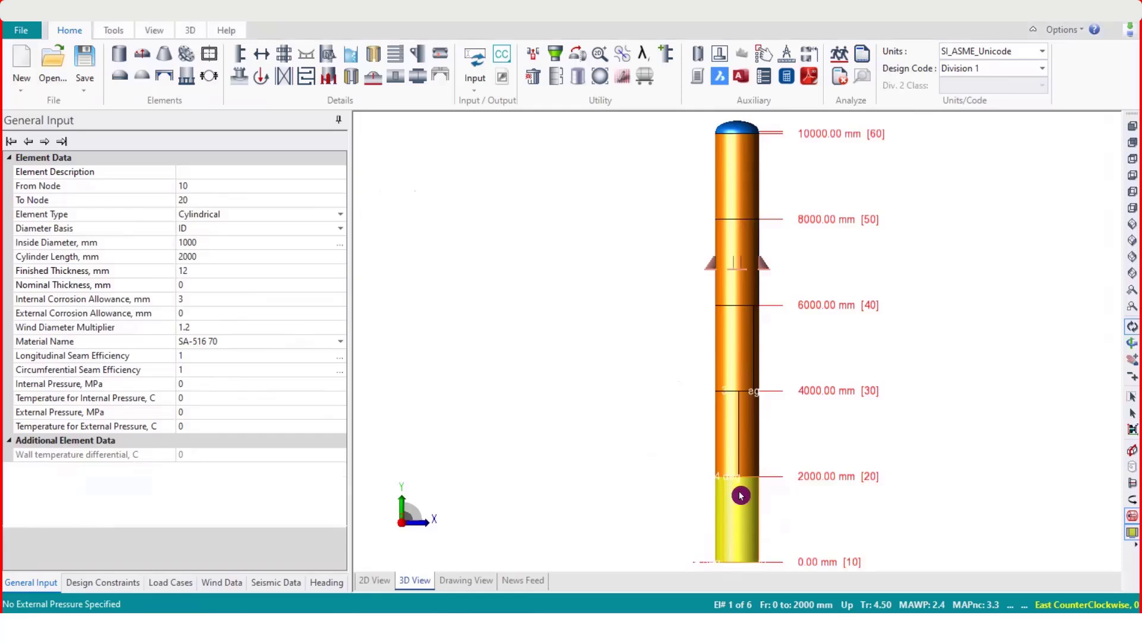
key("Return")
key("Delete")
key("Return")
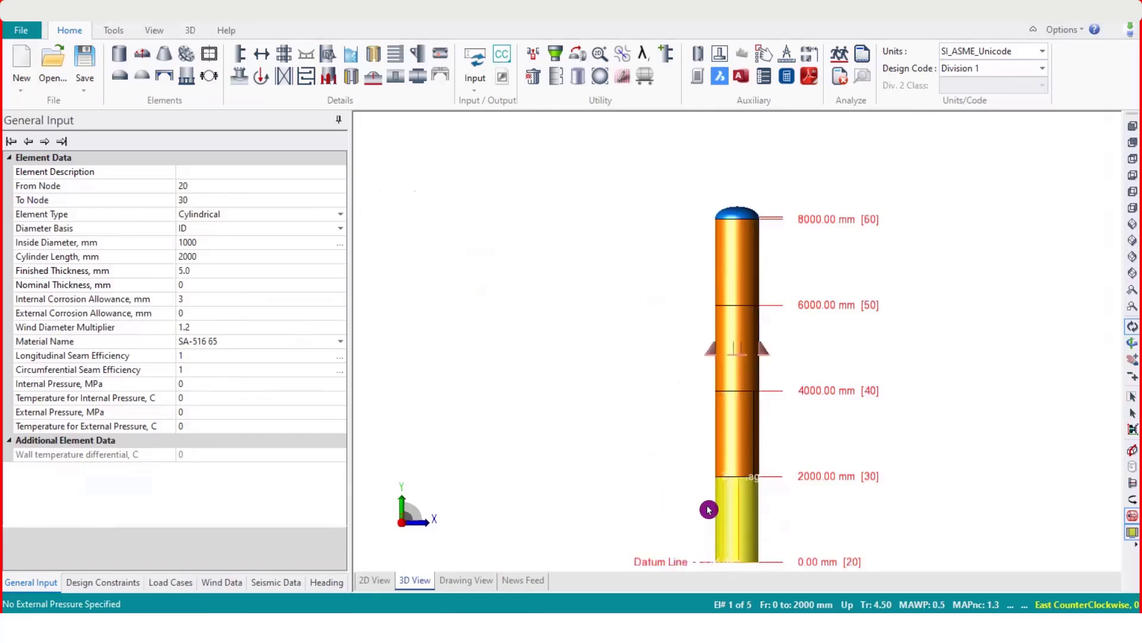
key("Delete")
key("Return")
key("Delete")
key("Return")
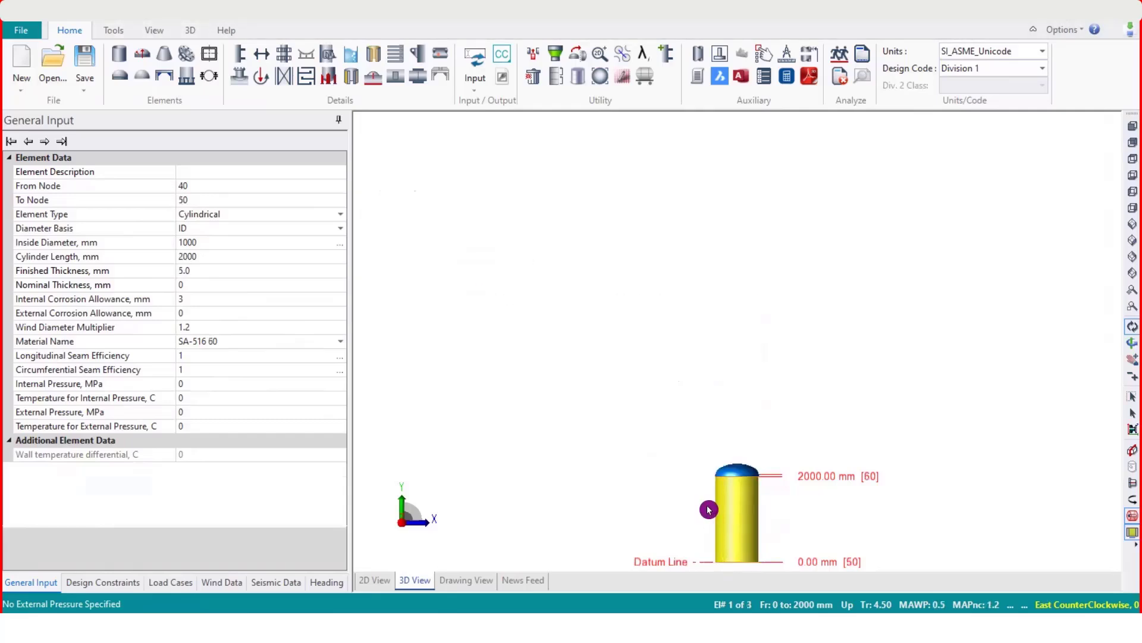
key("Delete")
key("Return")
key("Delete")
key("Return")
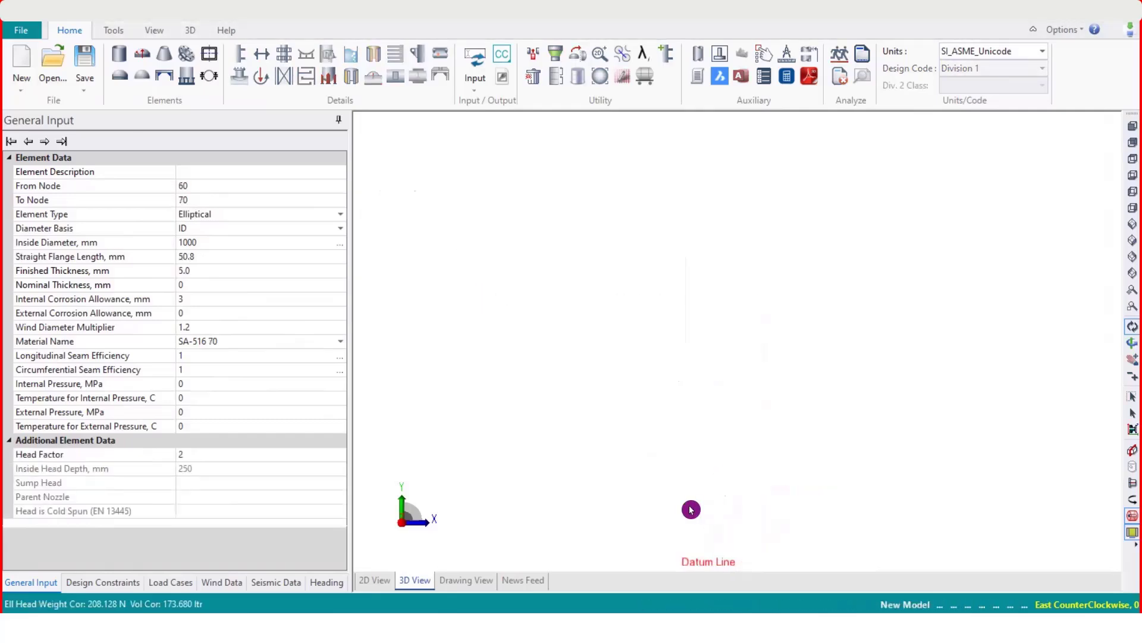
left_click(1128, 142)
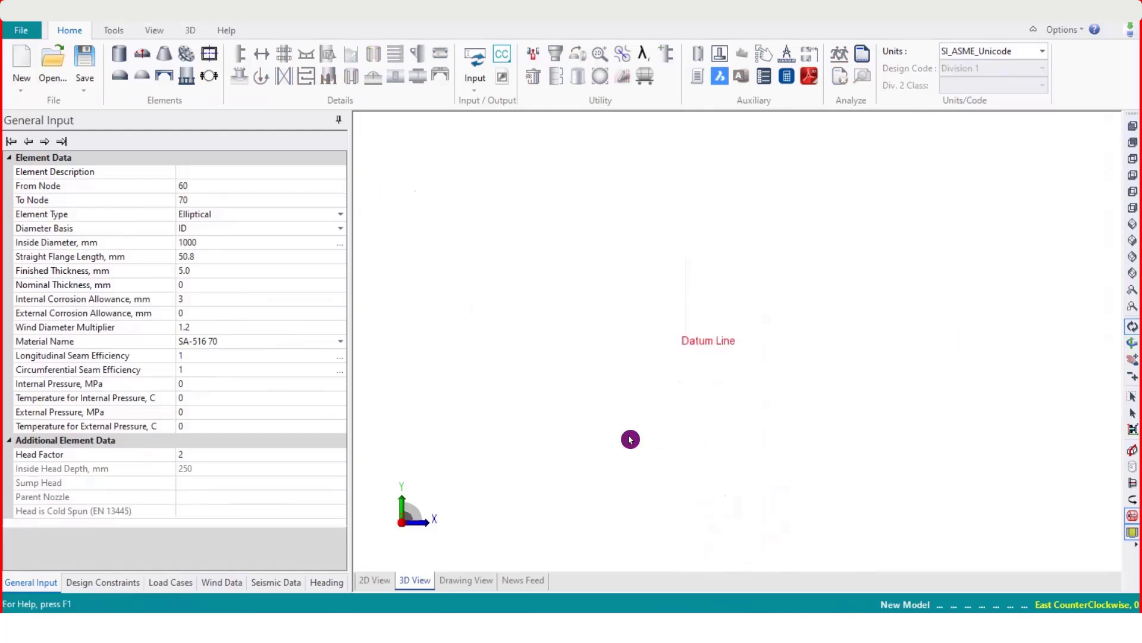
Step: Try deleting the top two shells of the three-shell vessel, and undo both deletions
left_click(52, 588)
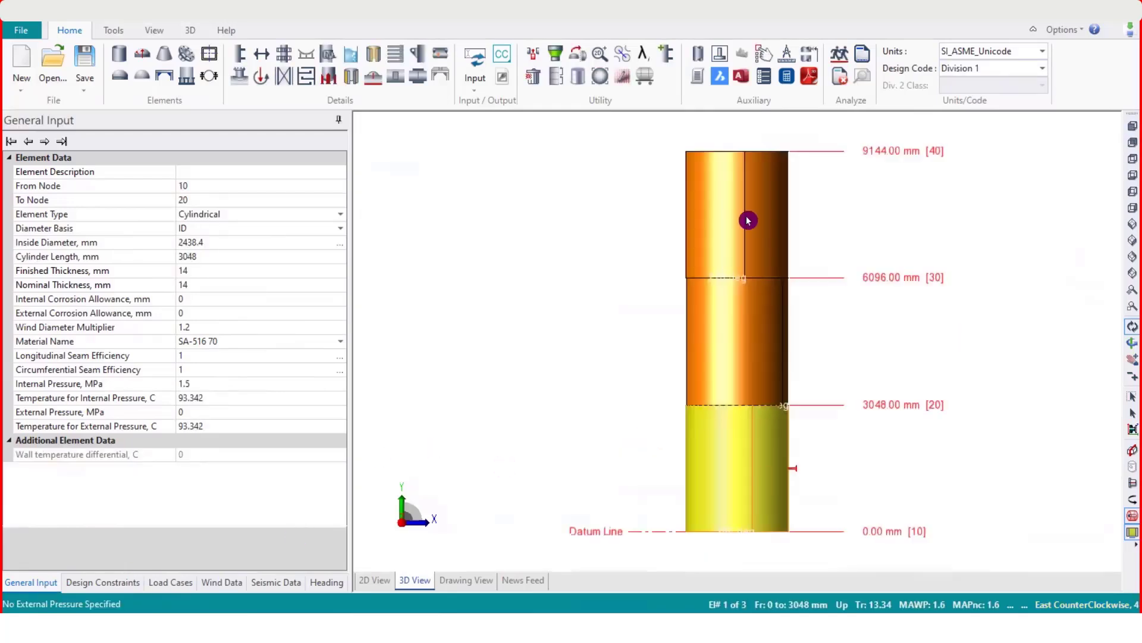
left_click(748, 221)
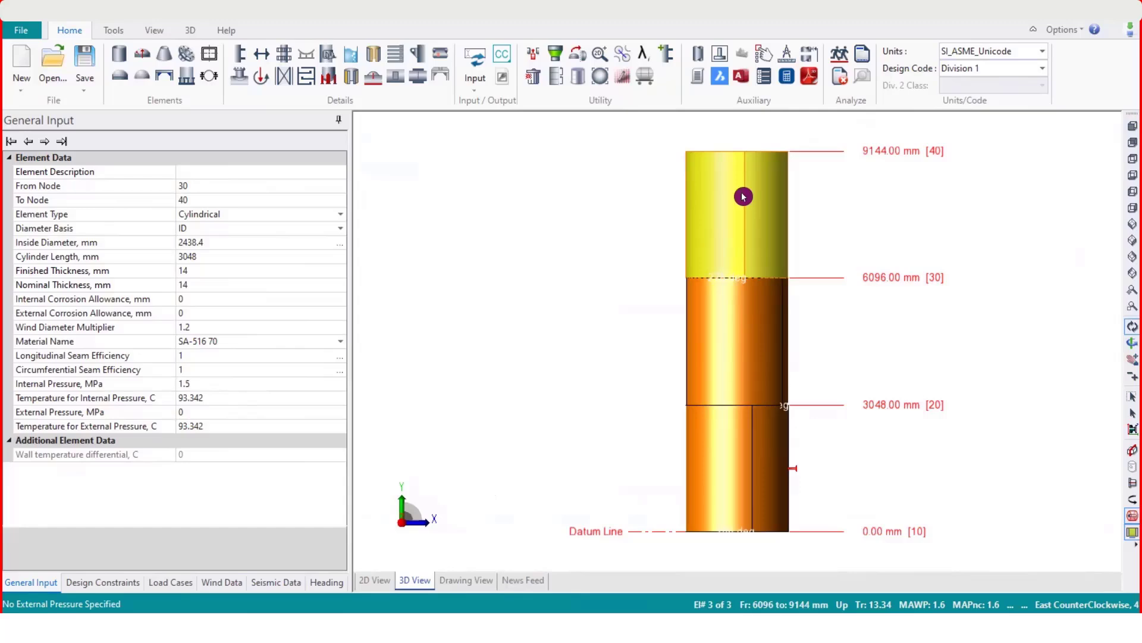
left_click(533, 76)
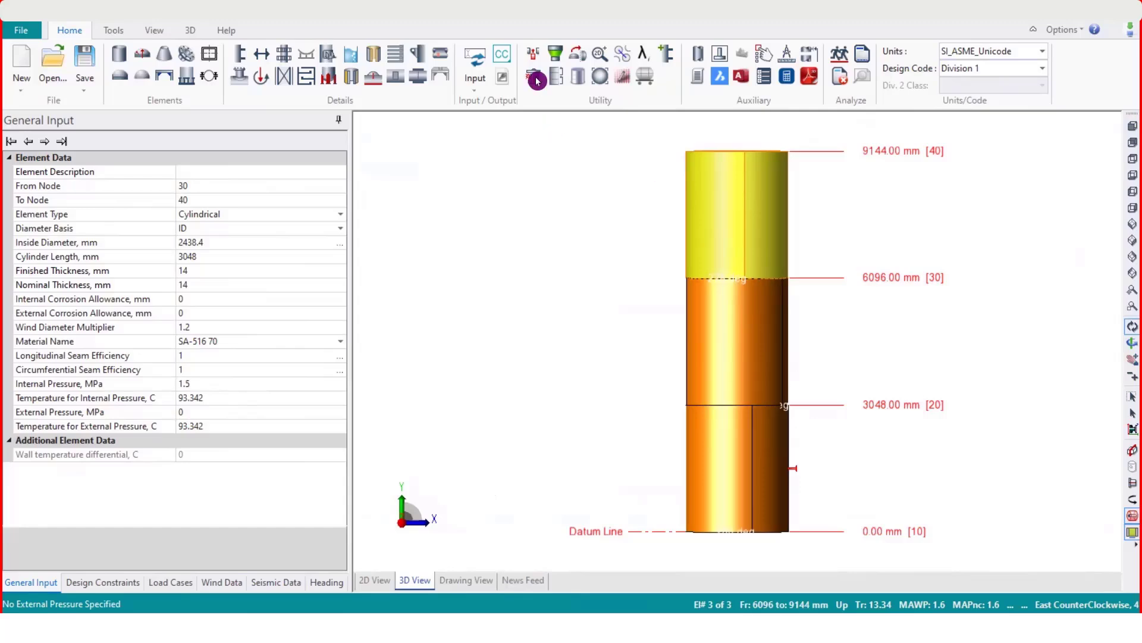
left_click(598, 347)
key("ctrl+z")
key("ctrl+z")
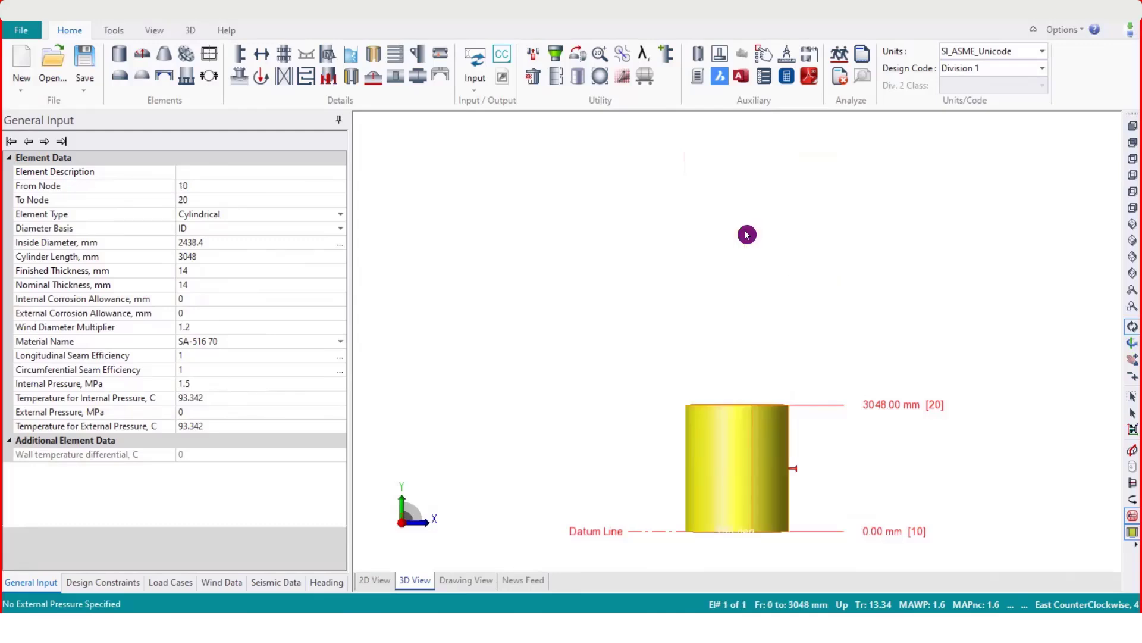
Step: Delete all three cylindrical shells, starting with the top one, so the model is empty
key("Delete")
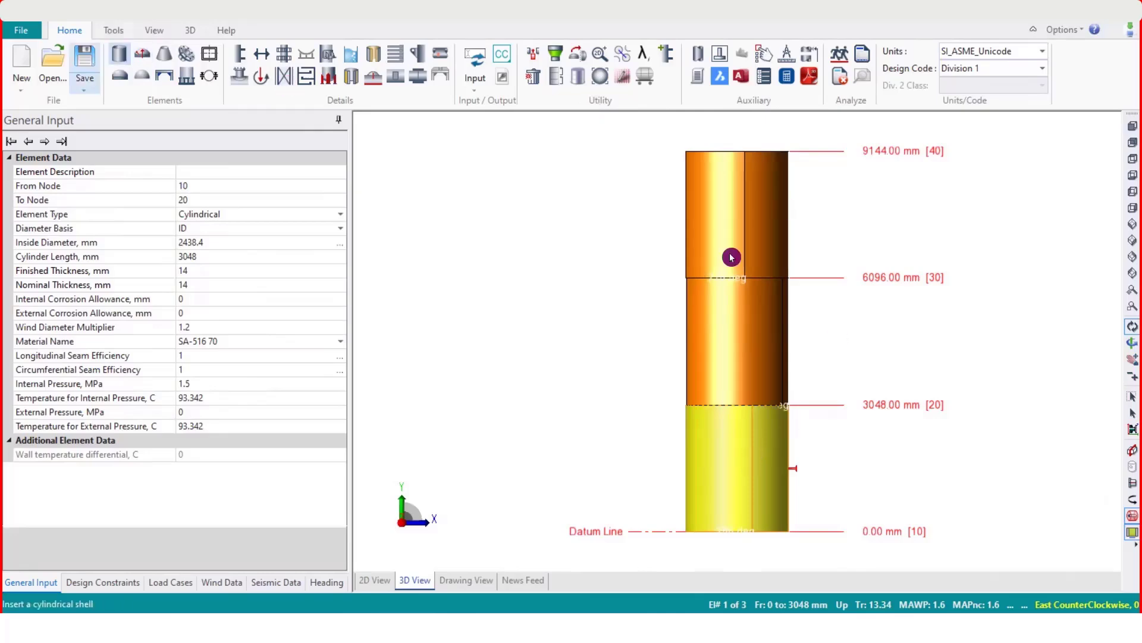
left_click(732, 231)
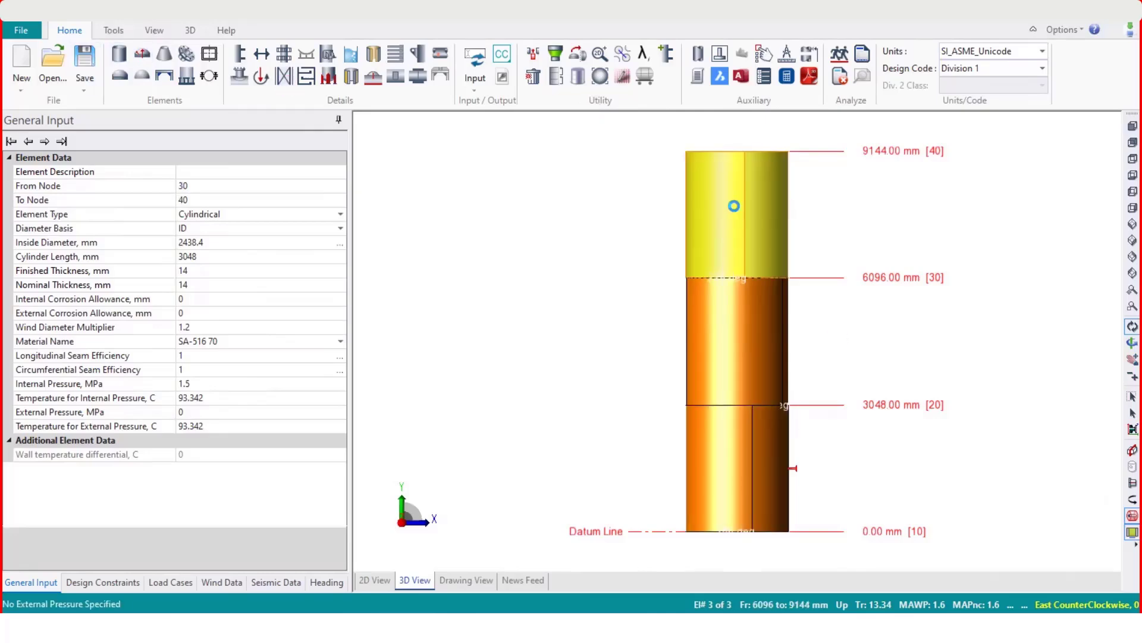
key("Return")
key("Delete")
key("Return")
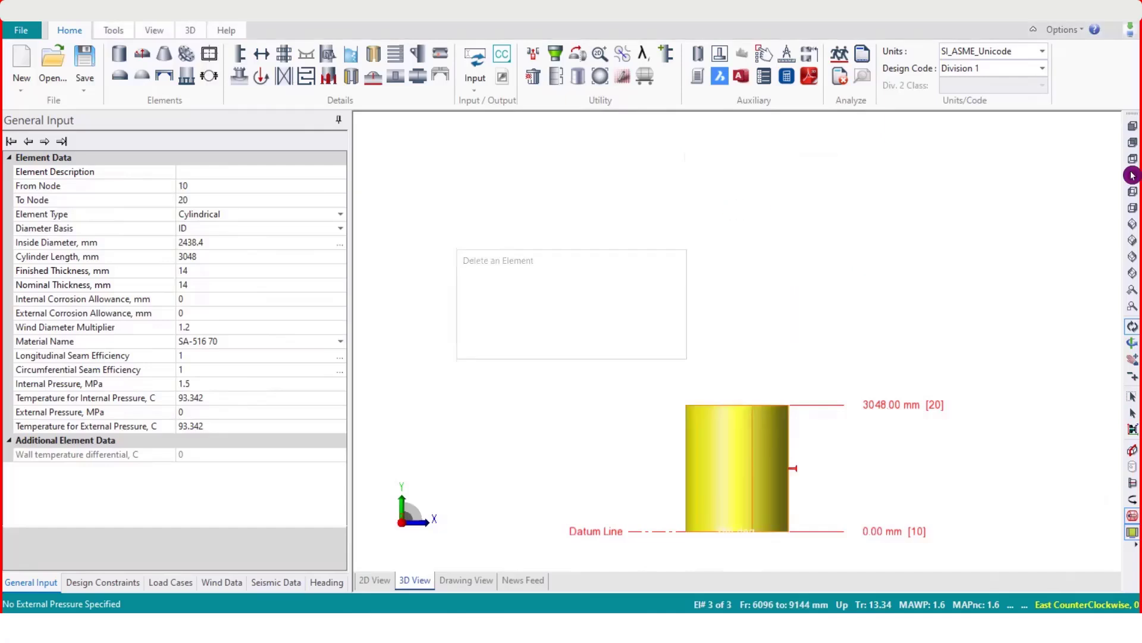
key("Delete")
key("Return")
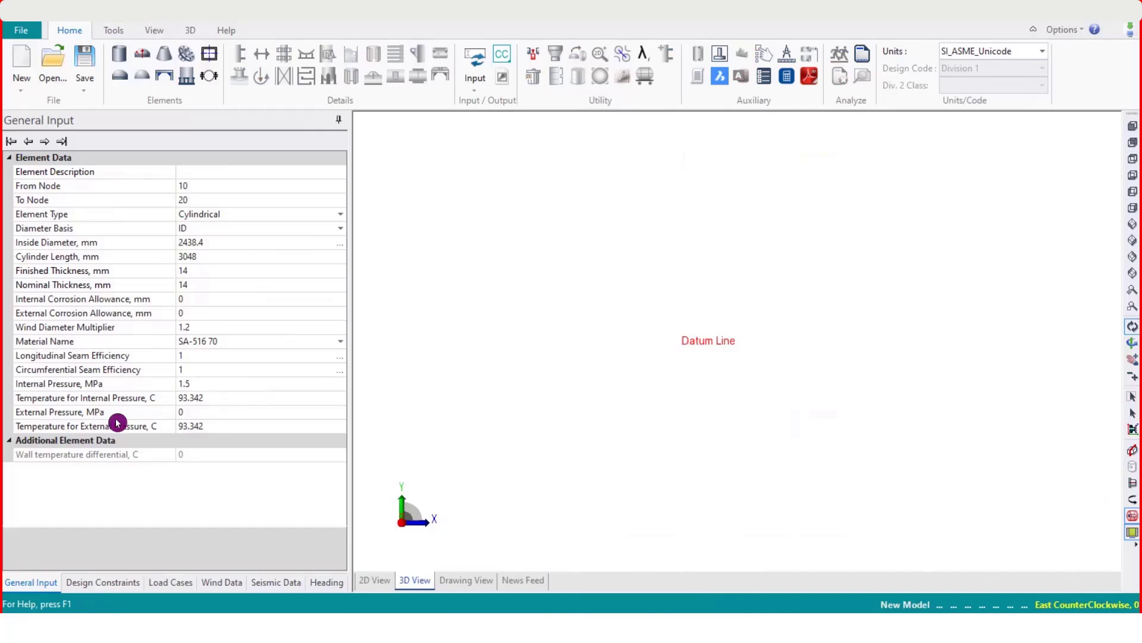
Step: Insert a cylindrical shell as the first element of the empty model
left_click(125, 59)
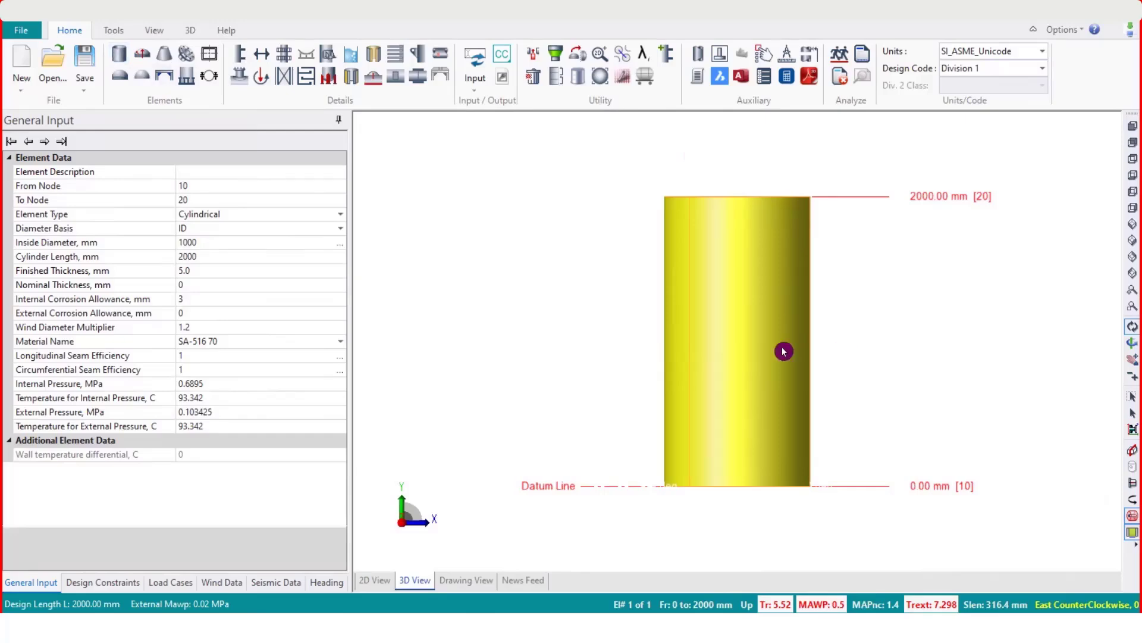
left_click(35, 585)
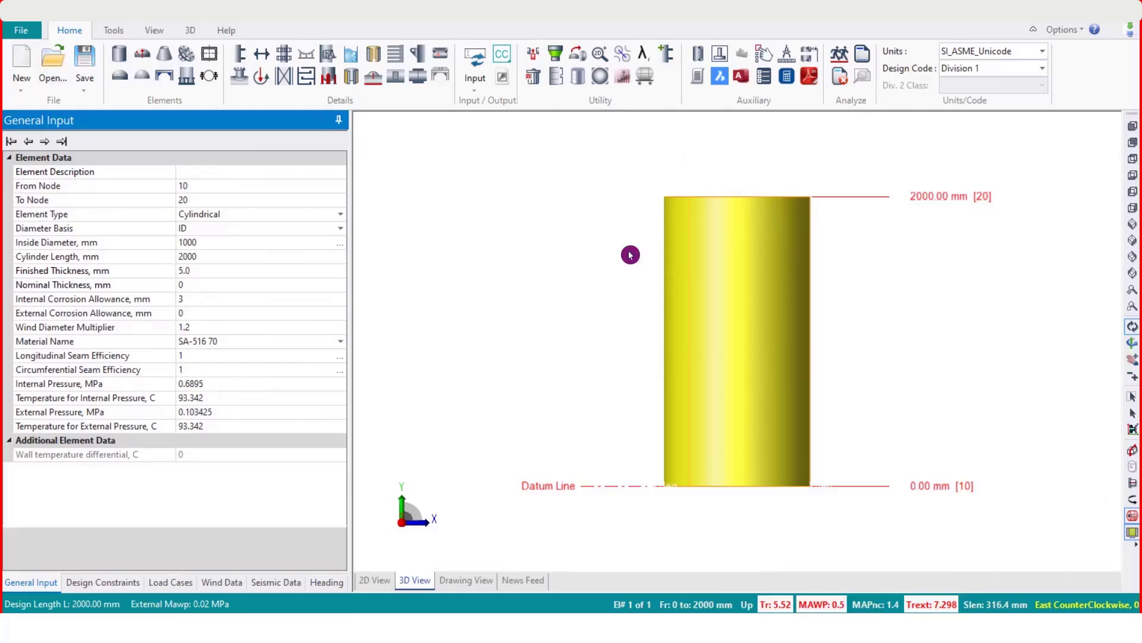
left_click(198, 172)
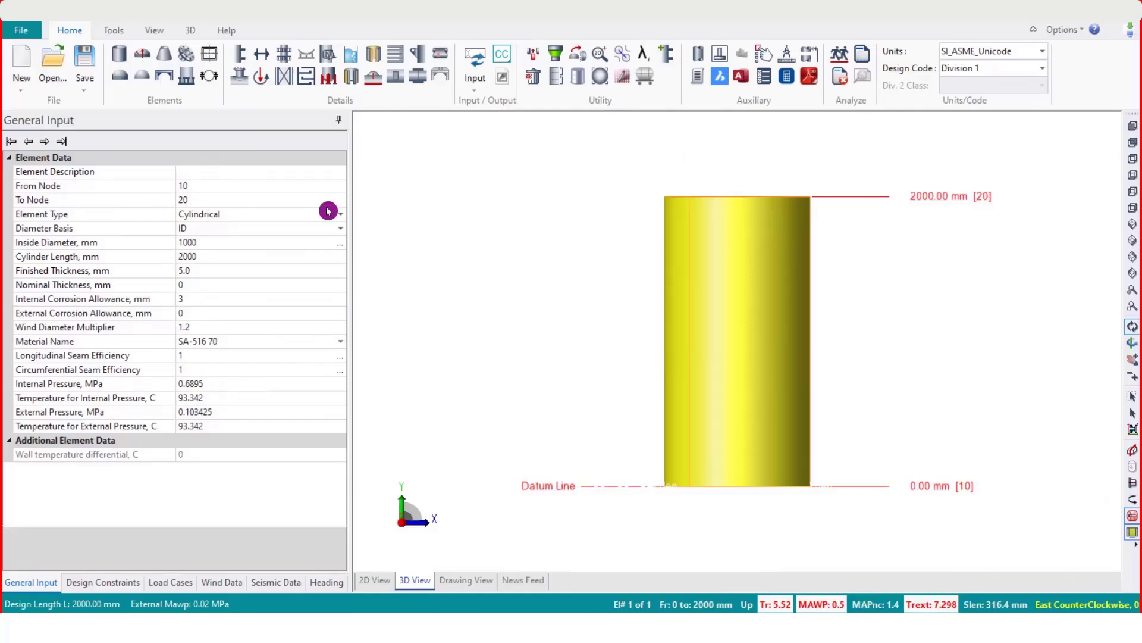
left_click(899, 326)
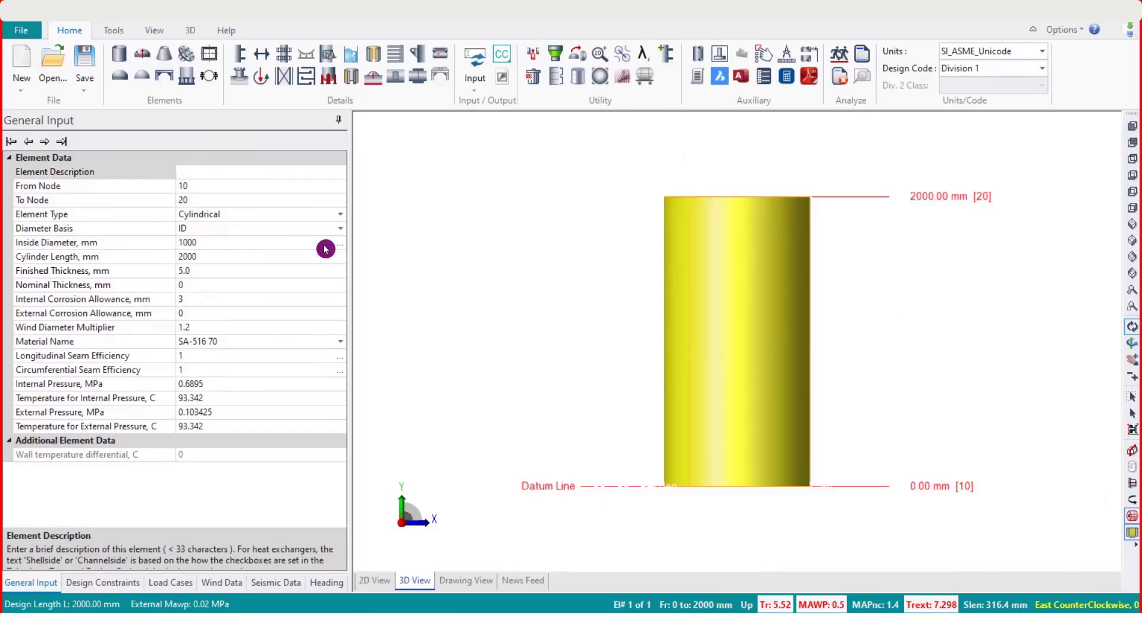
Step: Set the cylindrical shell's element description to "Shell course-1"
left_click(216, 171)
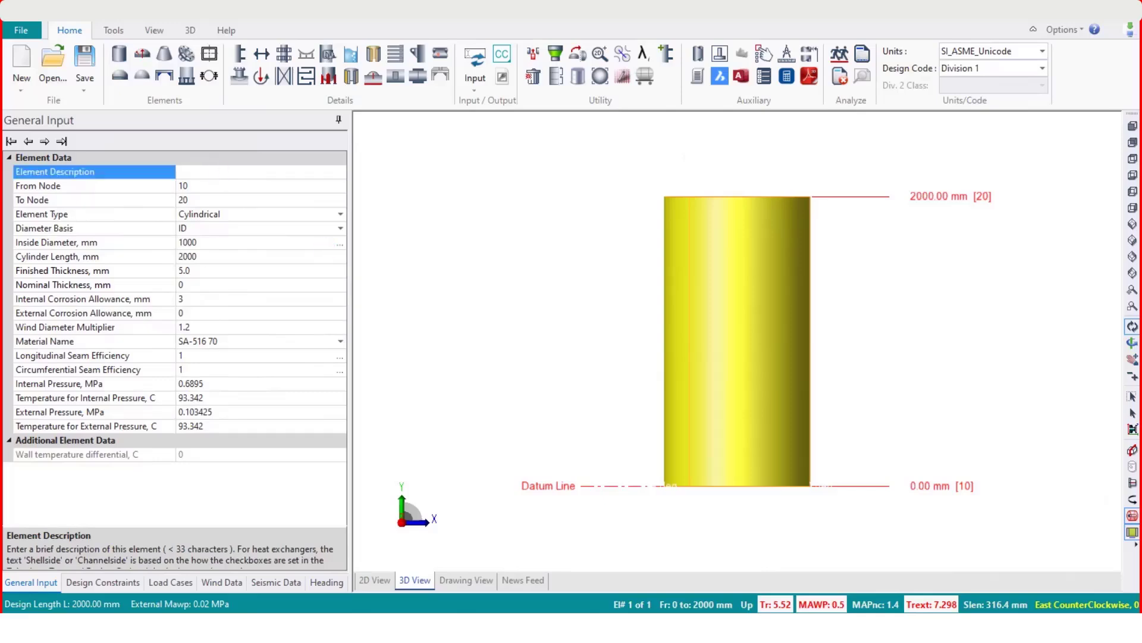
type("sHELL")
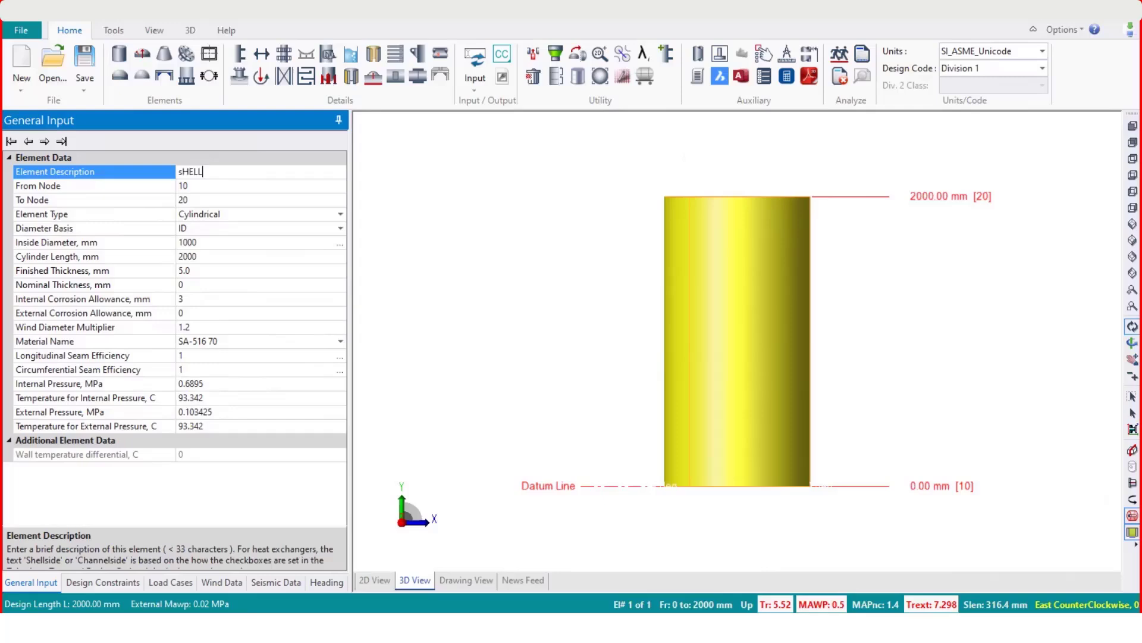
key("BackSpace")
key("BackSpace")
key("BackSpace")
key("BackSpace")
key("BackSpace")
type("S")
type("hekk")
key("BackSpace")
key("BackSpace")
type("ll course-1")
left_click(431, 351)
left_click(581, 281)
Step: Review the shell's node numbering, element type, diameter basis and inside diameter
left_click(275, 186)
left_click(989, 492)
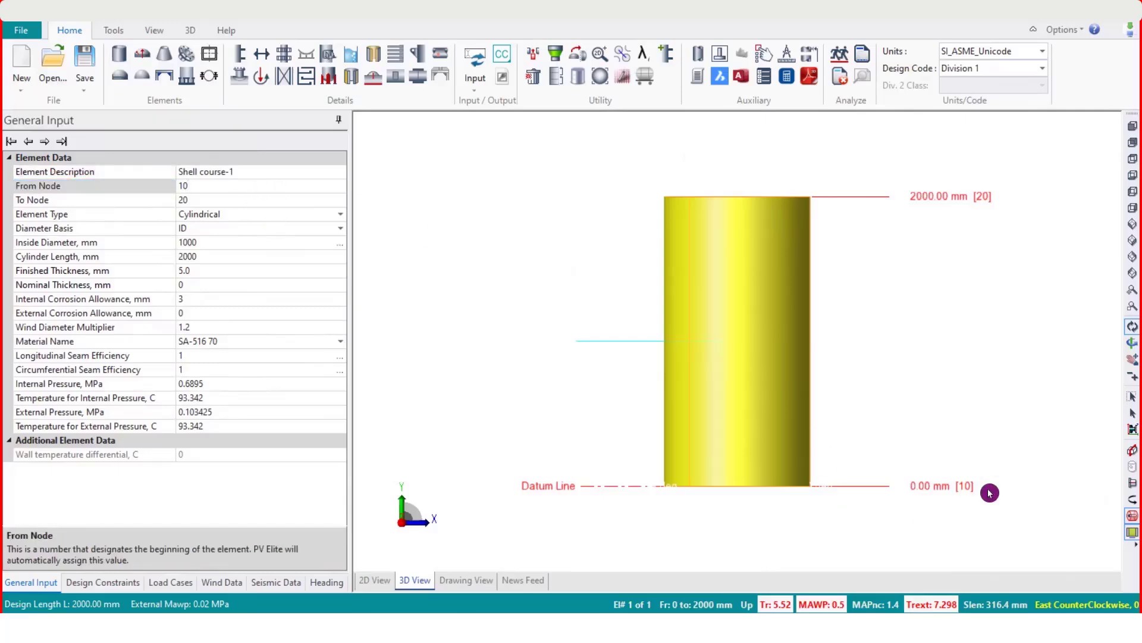
left_click(225, 216)
left_click(226, 216)
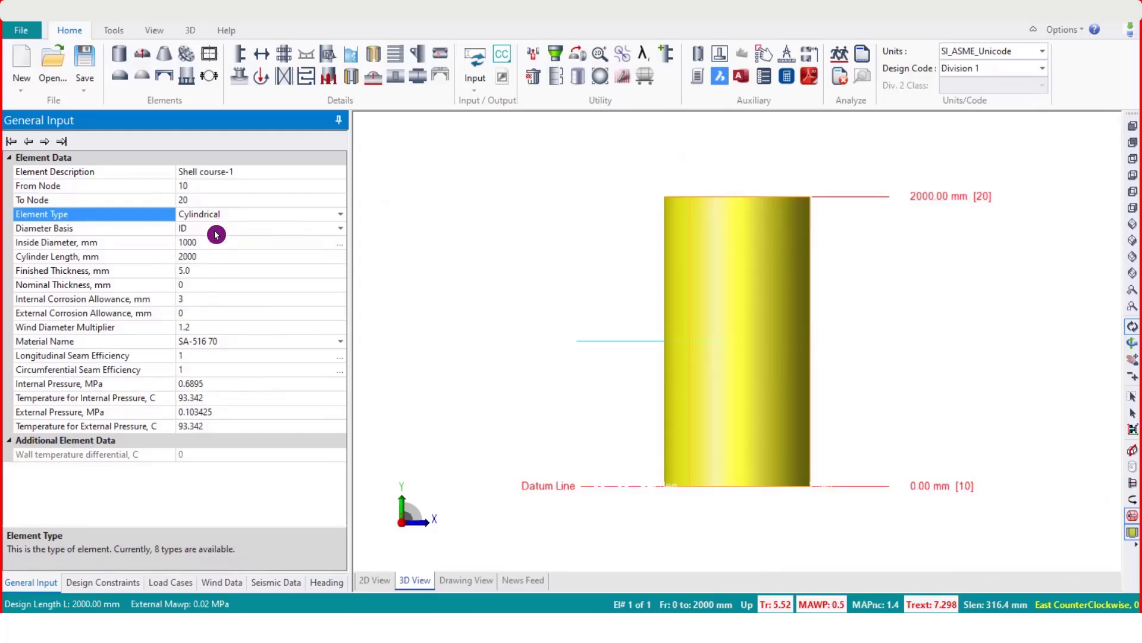
left_click(218, 233)
left_click(217, 234)
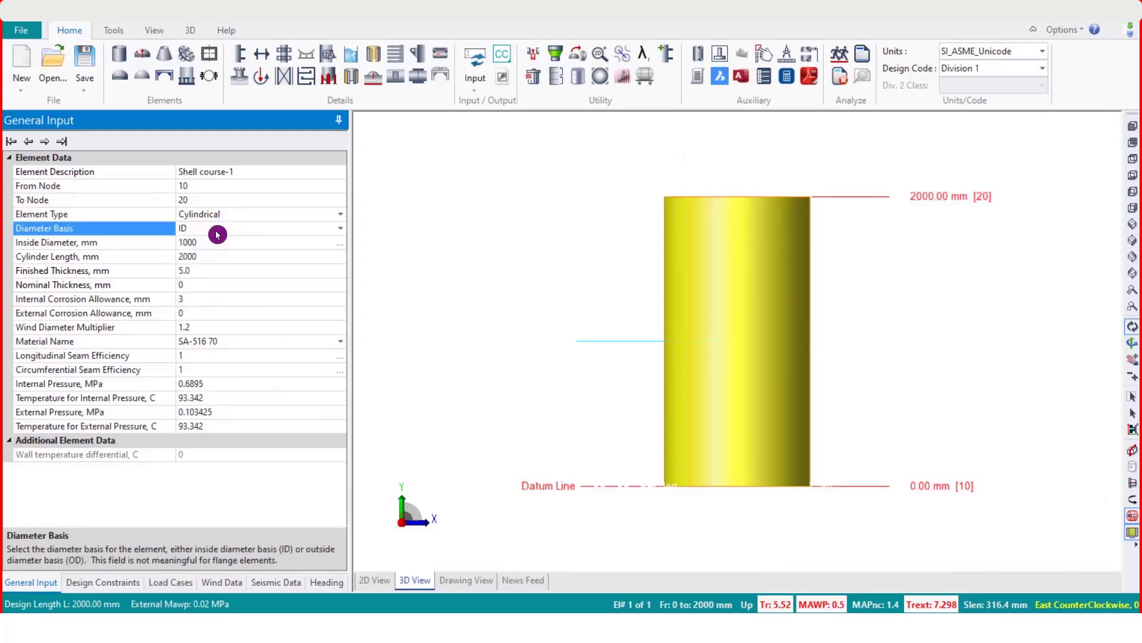
left_click(216, 242)
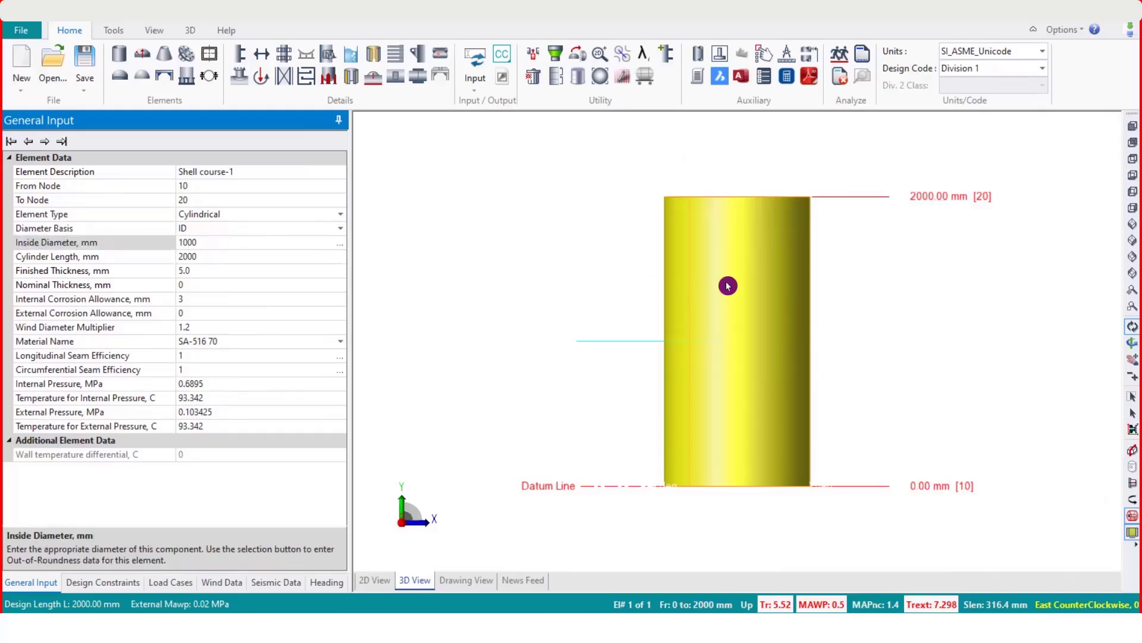
left_click(739, 285)
Step: Set the shell's cylinder length to 1500 mm
left_click(229, 261)
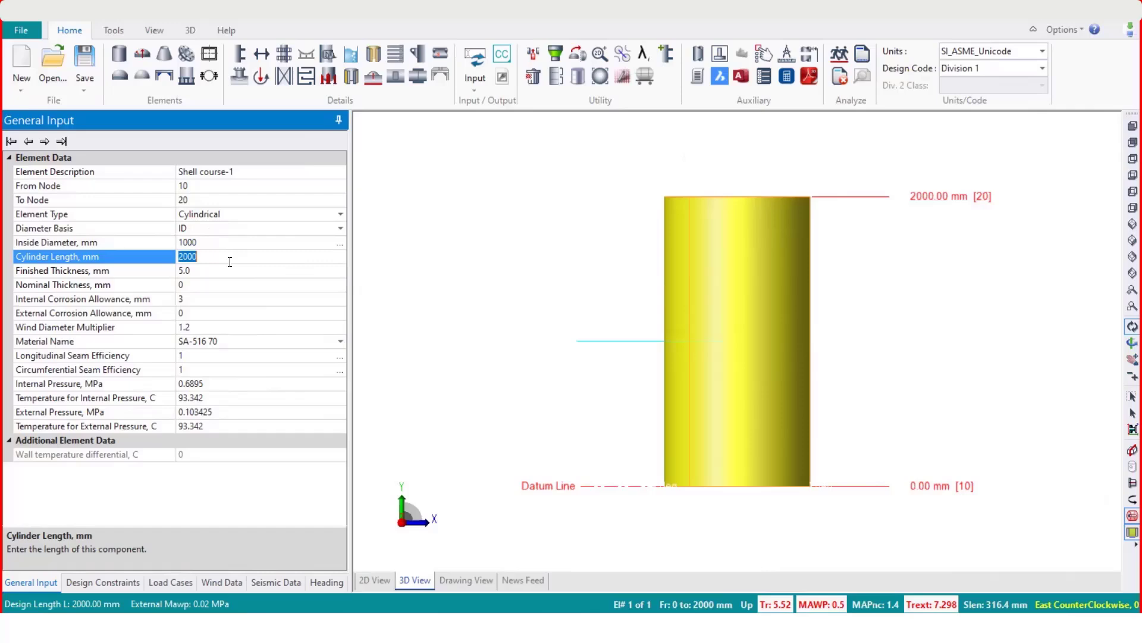
type("1500")
left_click(229, 264)
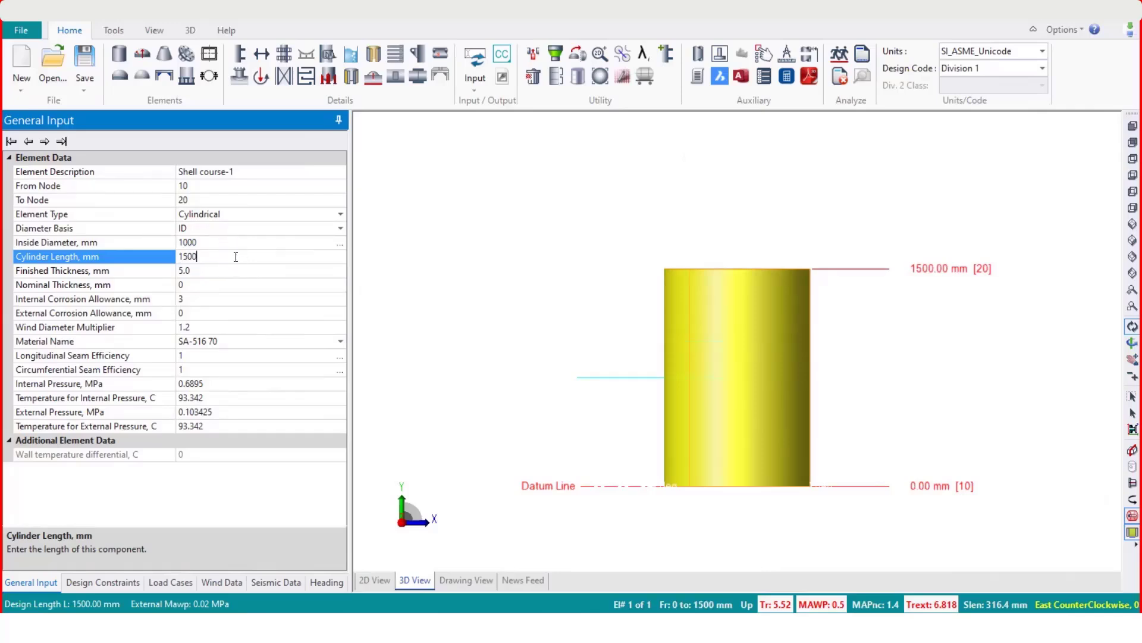
Step: Examine the shell's finished and nominal thickness and corrosion allowances against the required thickness shown in the status bar
left_click(230, 271)
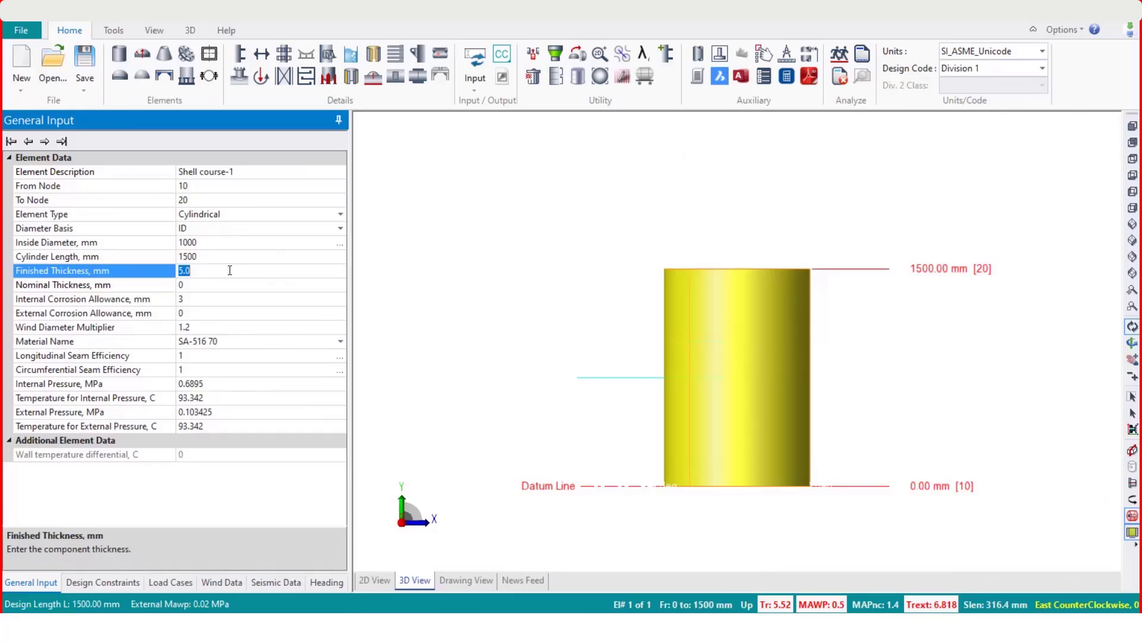
left_click(229, 271)
left_click(214, 284)
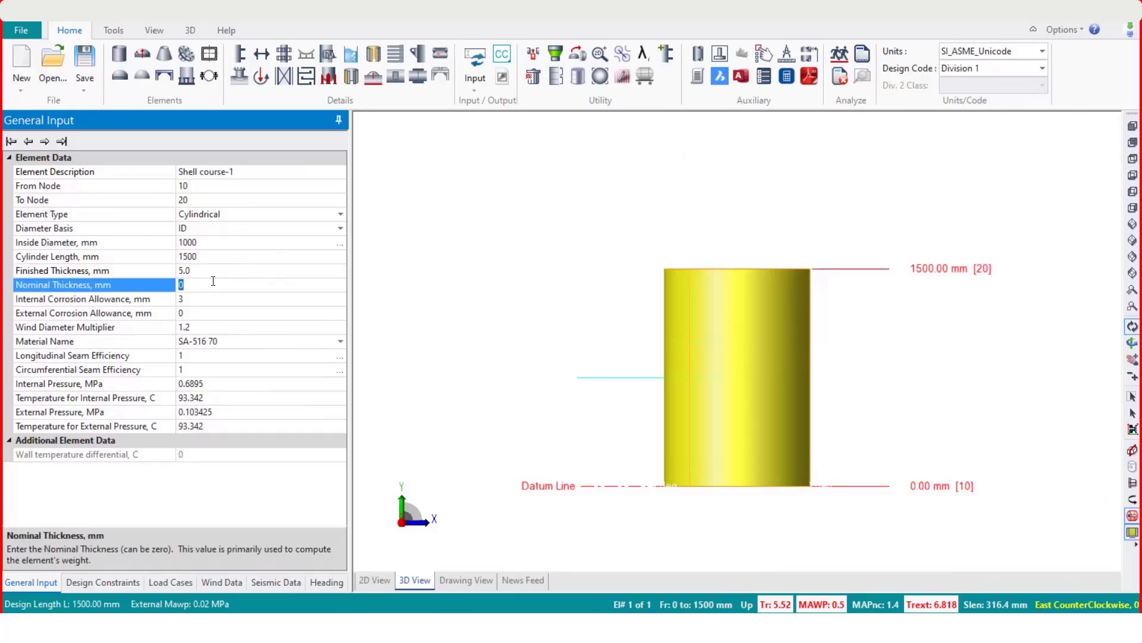
left_click(180, 281)
left_click(191, 284)
left_click(836, 572)
left_click(772, 604)
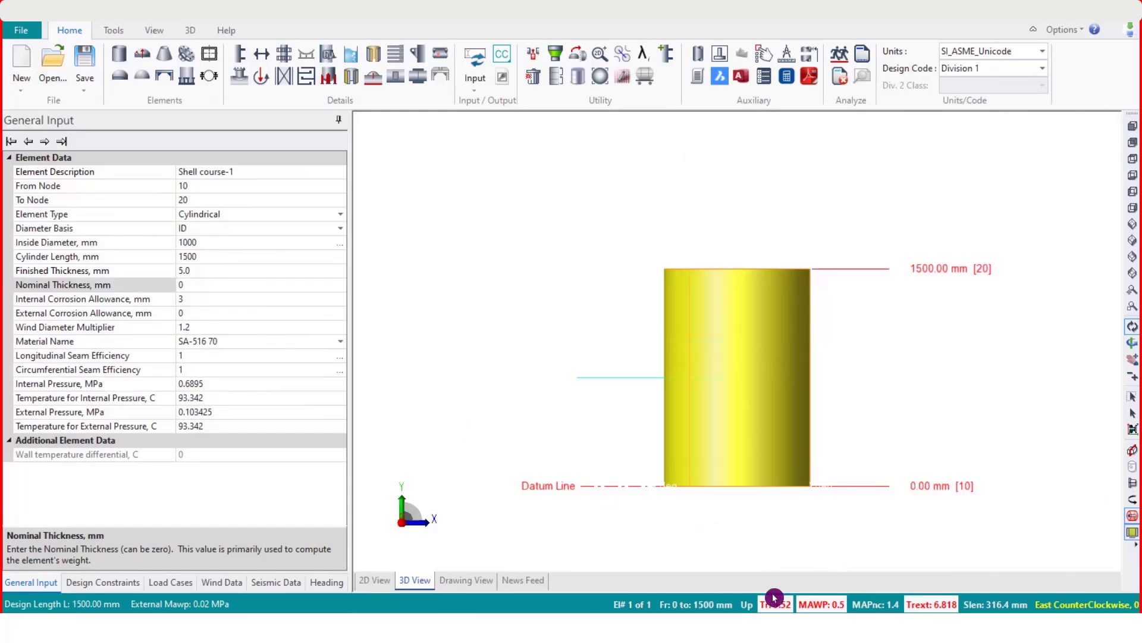
left_click(191, 298)
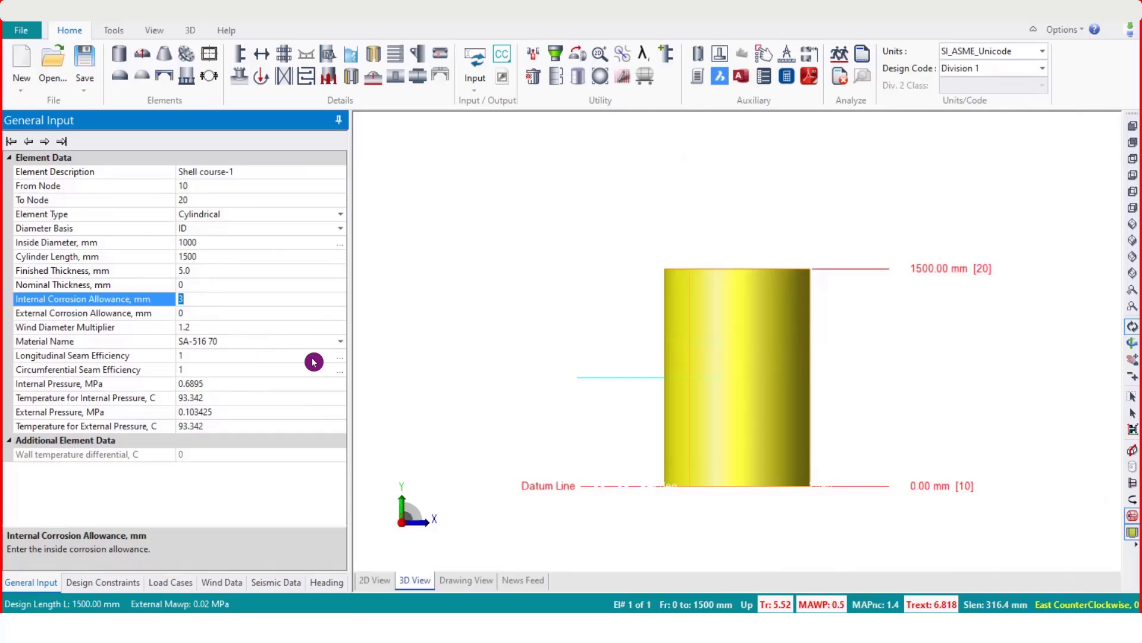
left_click(228, 314)
left_click(220, 299)
left_click(213, 272)
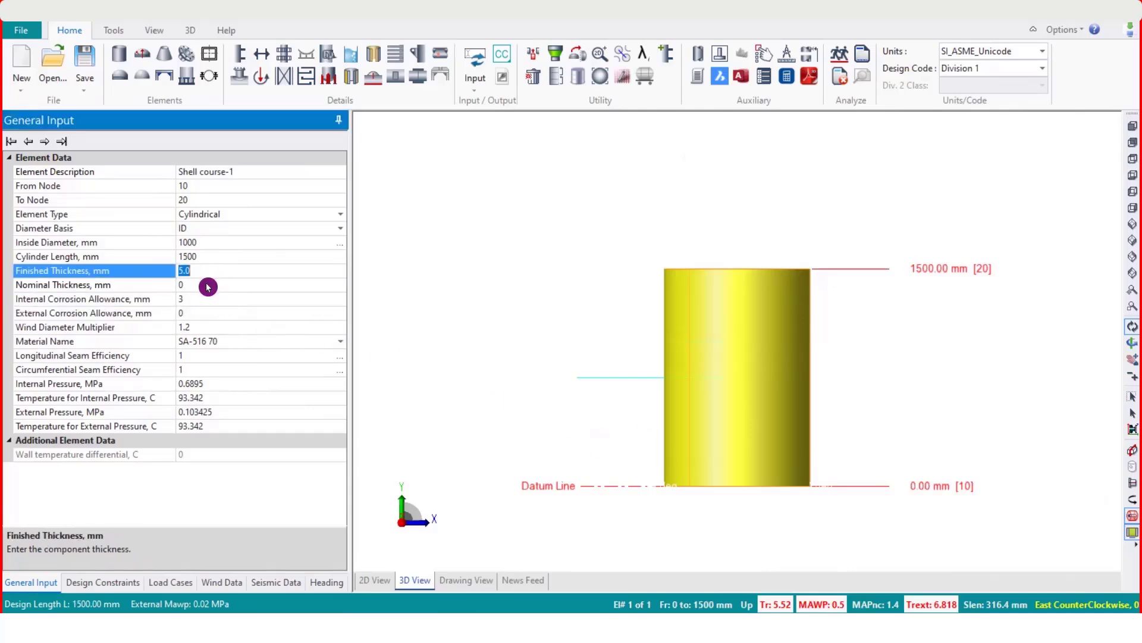
left_click(208, 285)
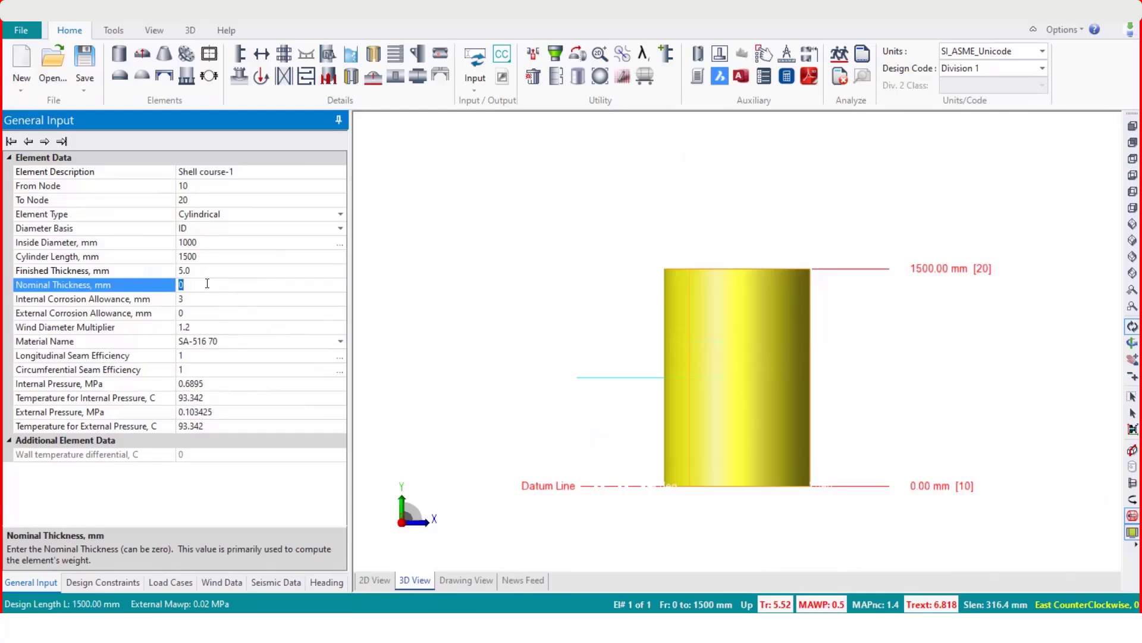
Step: Set the shell's internal corrosion allowance to 2 mm
left_click(203, 297)
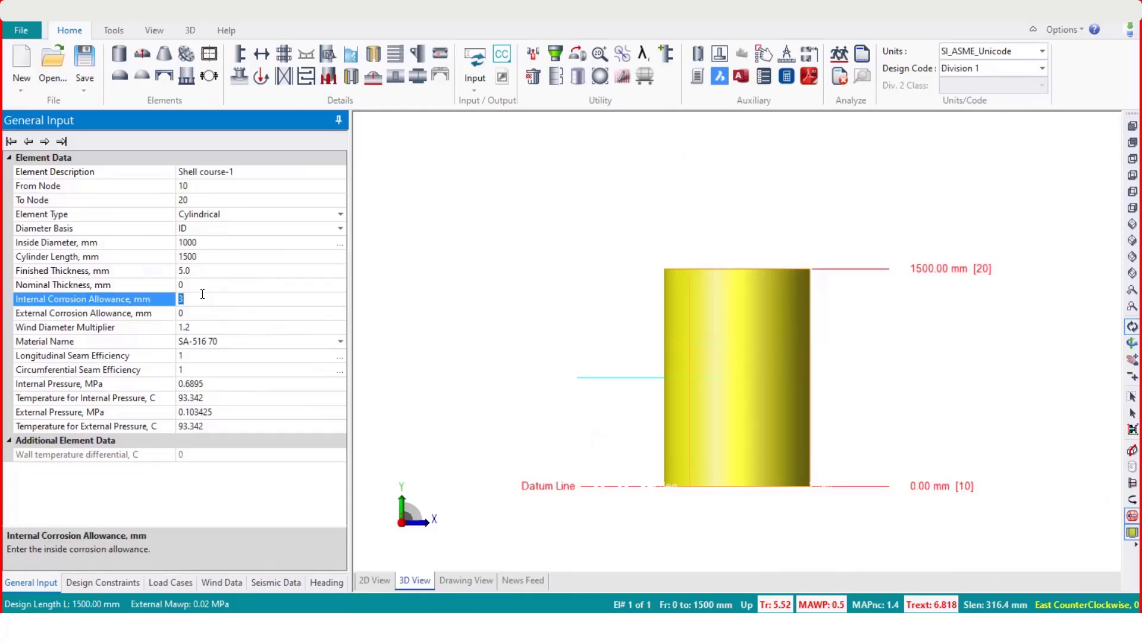
type("2")
key("Return")
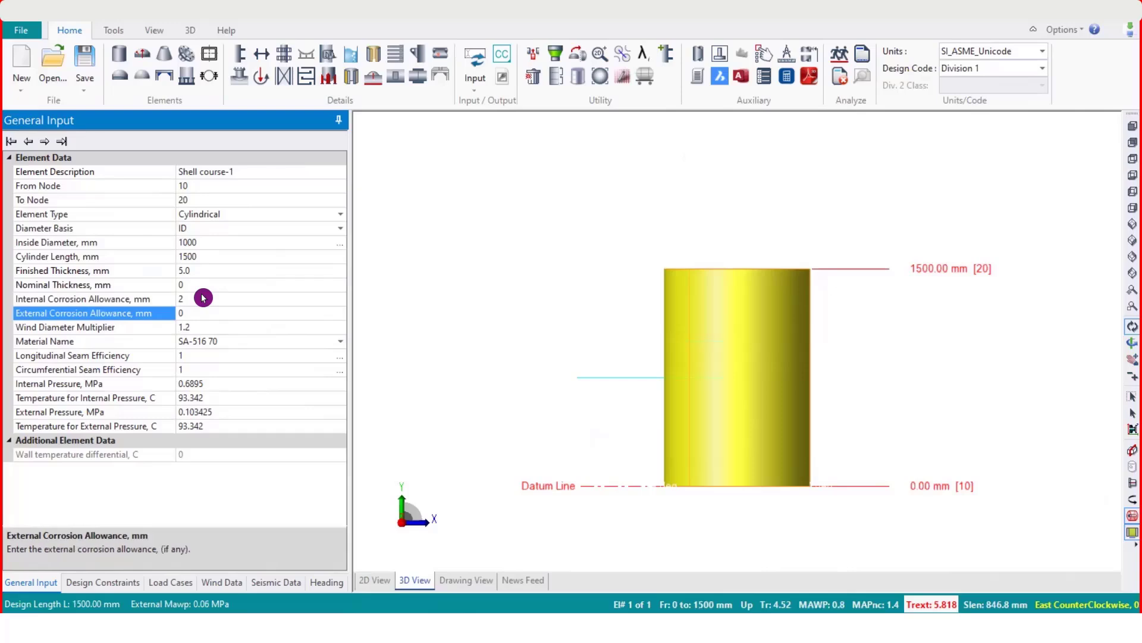
left_click(214, 299)
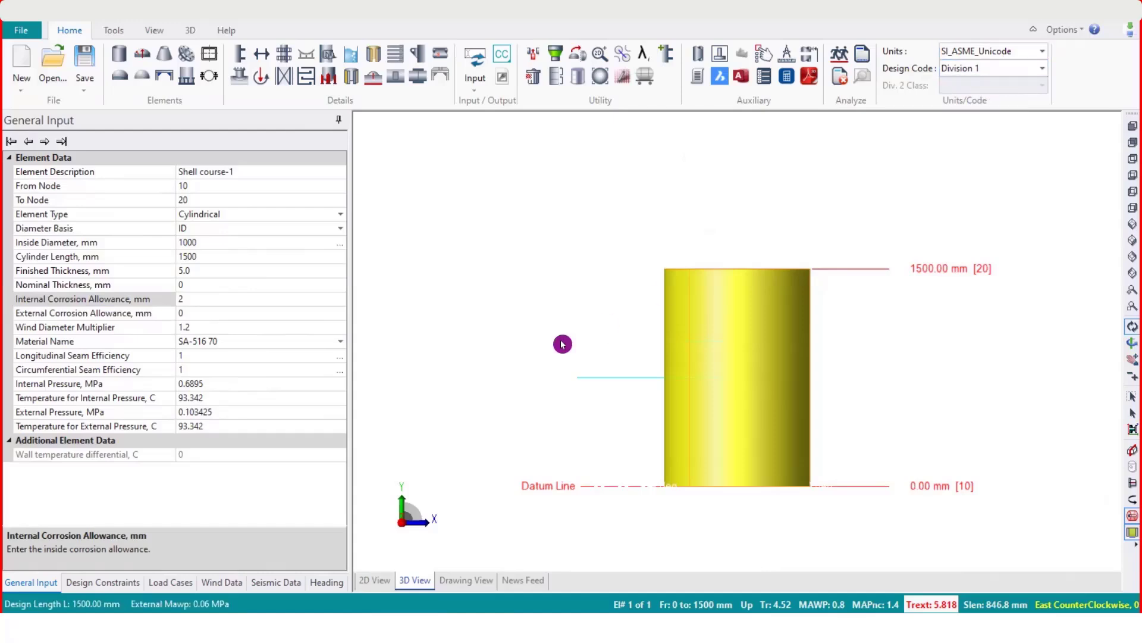
Step: Review the shell's internal and external corrosion allowances and its wind diameter multiplier
left_click(194, 301)
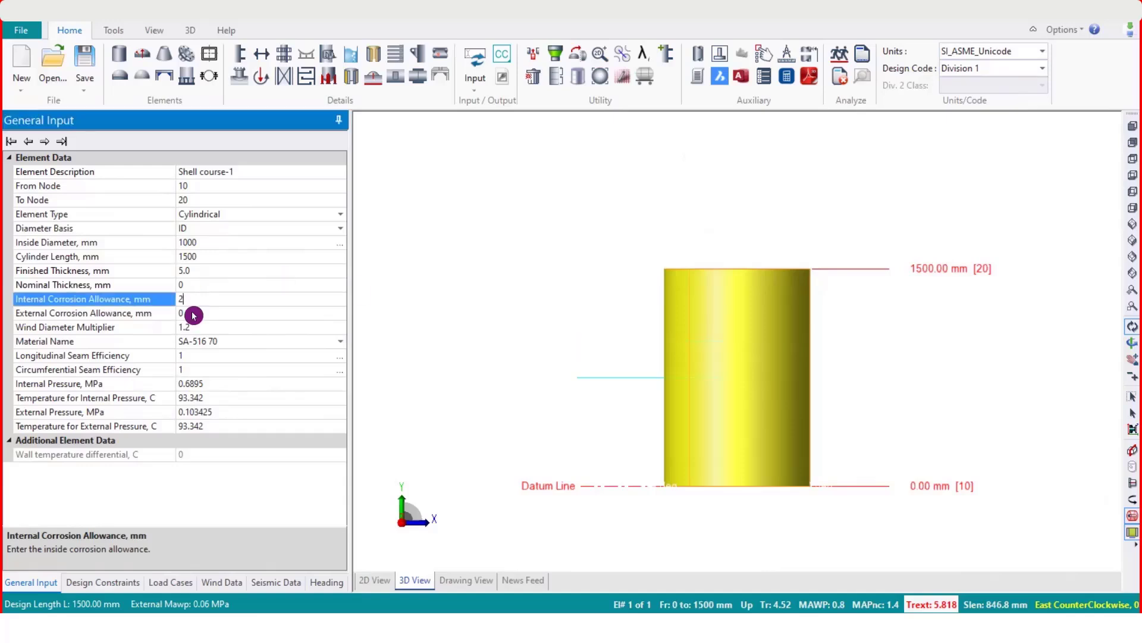
left_click(193, 312)
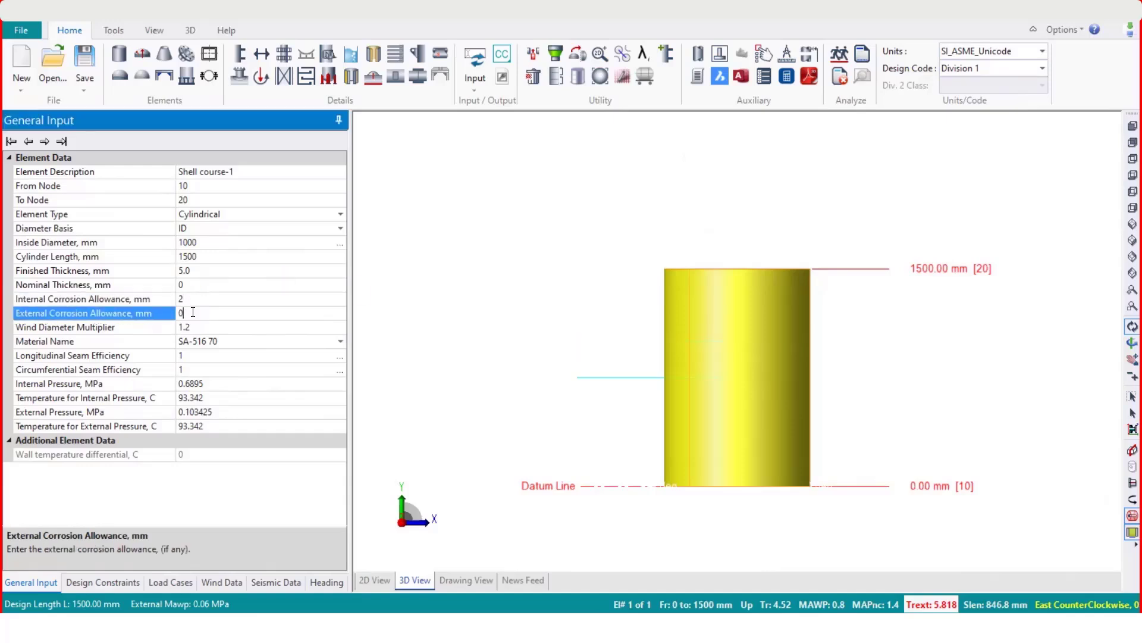
left_click(218, 329)
left_click(149, 332)
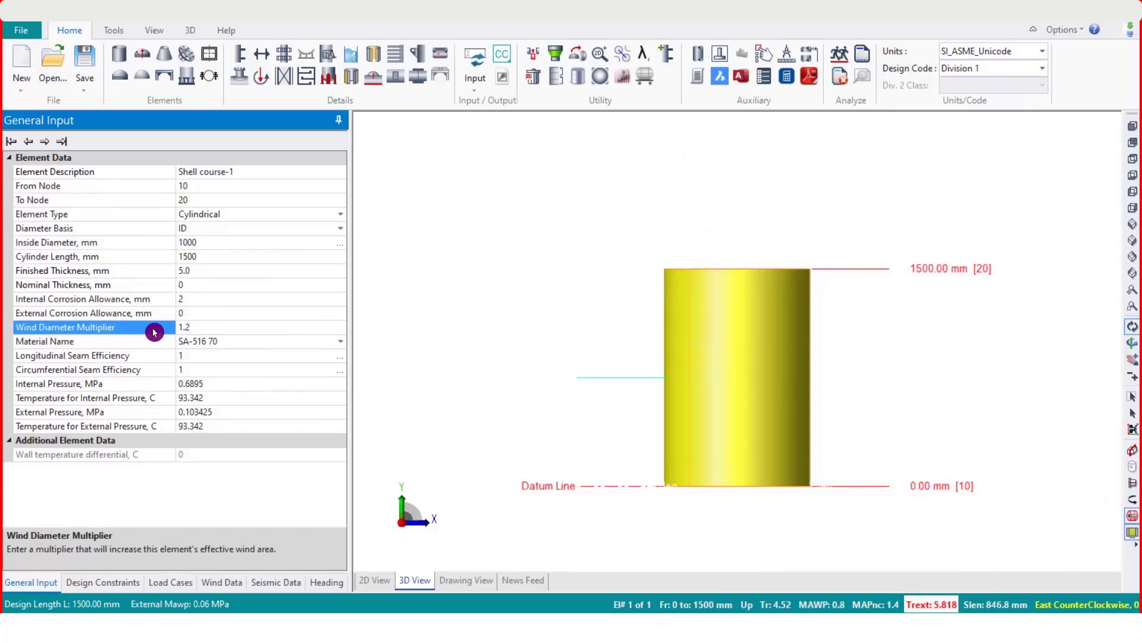
left_click(199, 330)
double_click(184, 327)
left_click(116, 328)
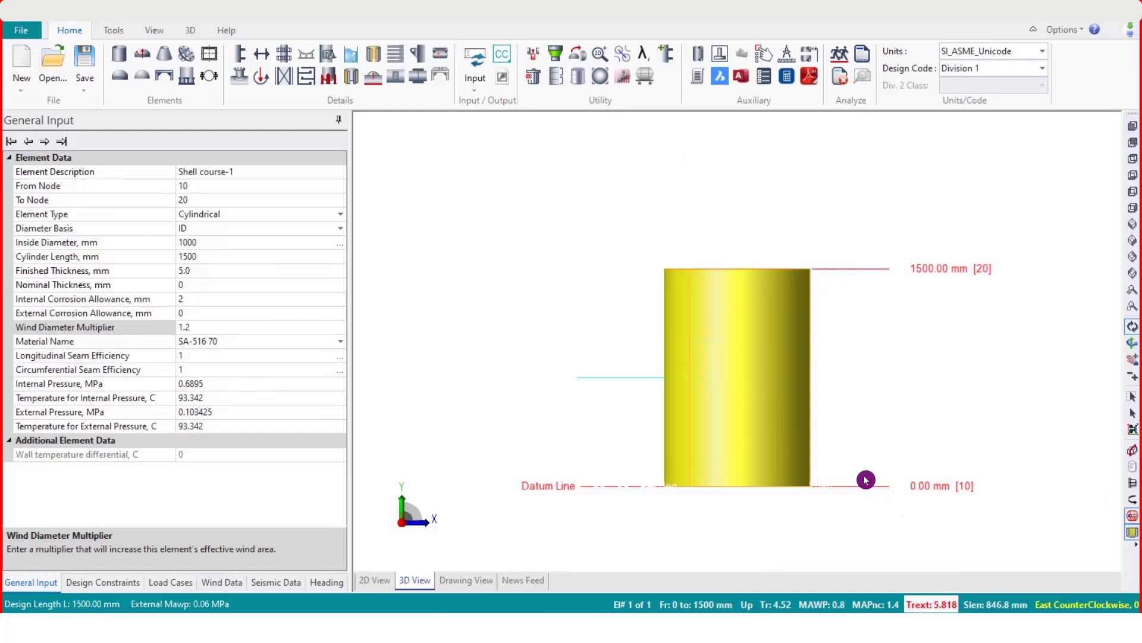
left_click(747, 382)
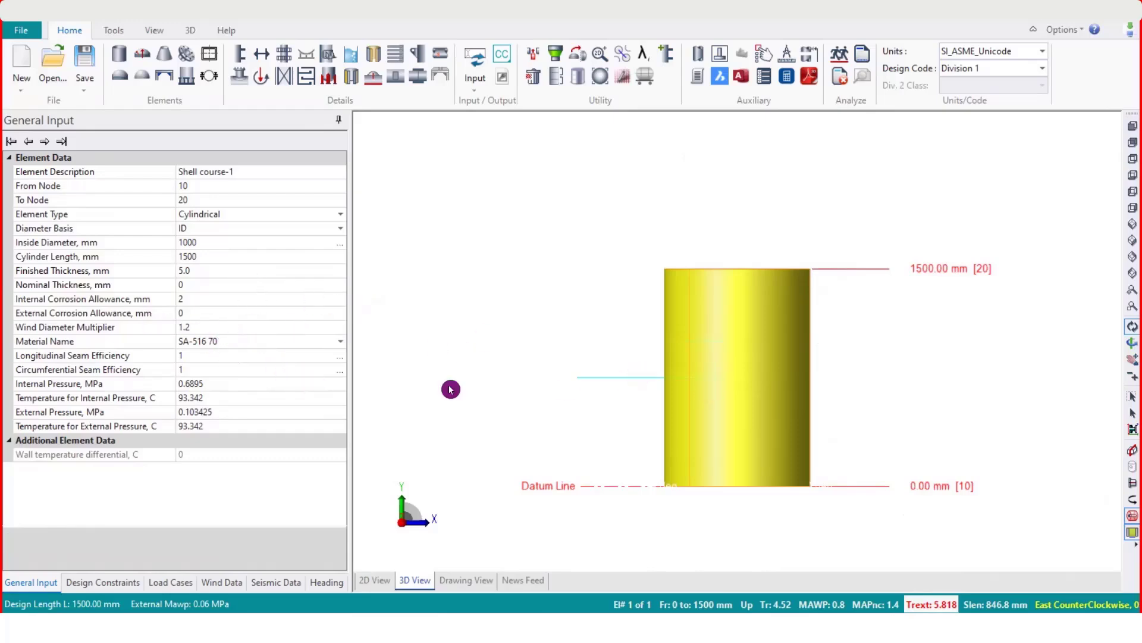
Step: Set the shell's wind diameter multiplier to 1.1
left_click(214, 327)
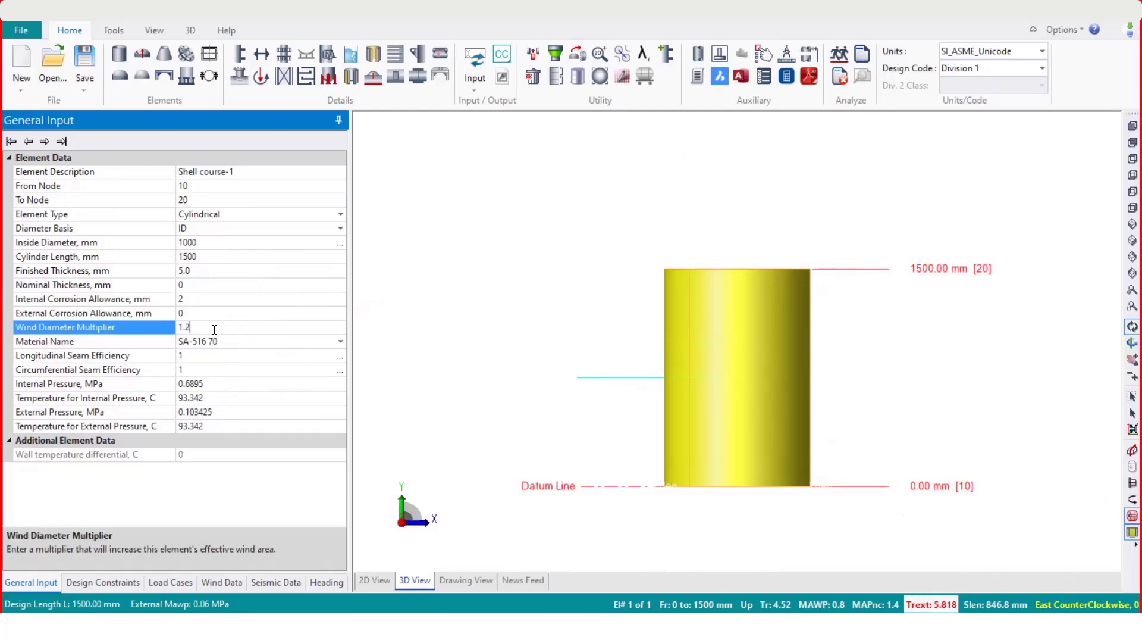
left_click(188, 337)
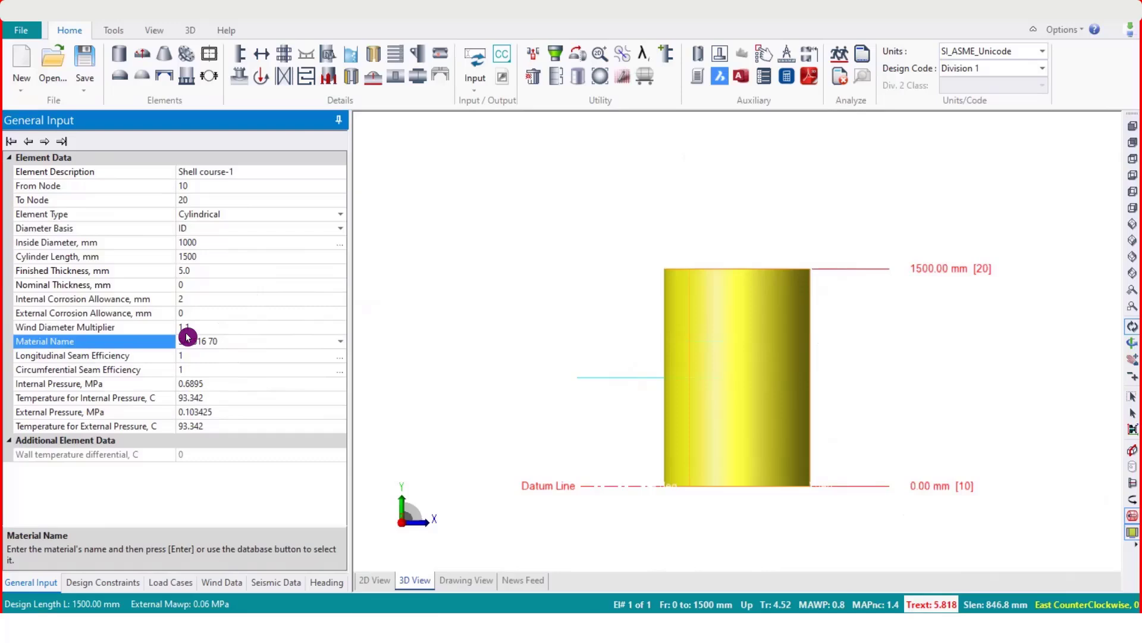
left_click(184, 328)
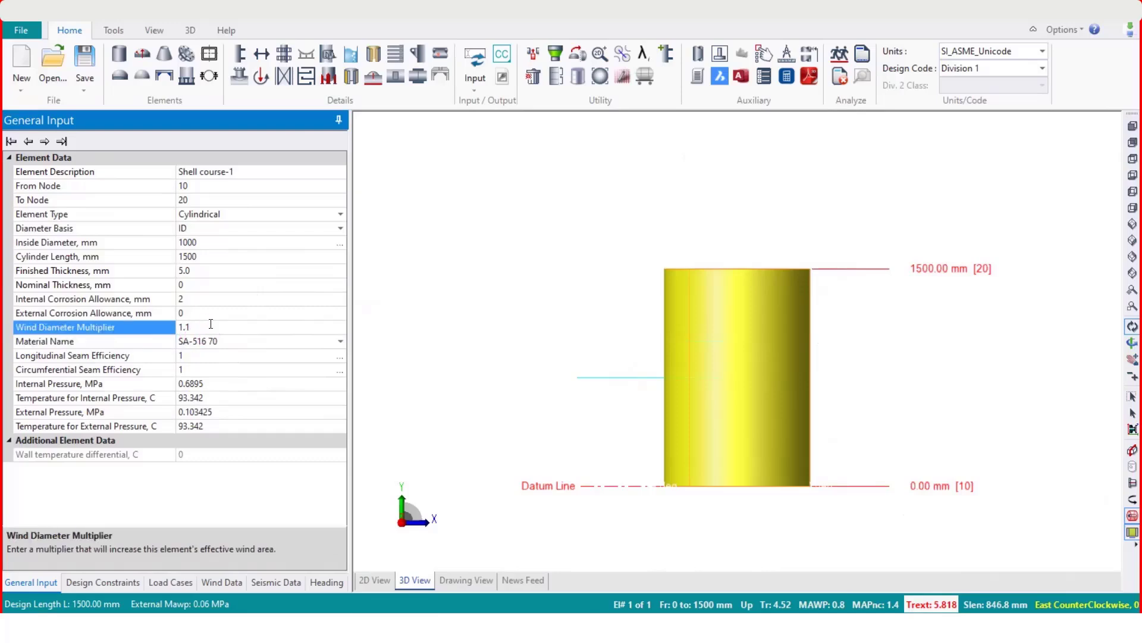
left_click(376, 354)
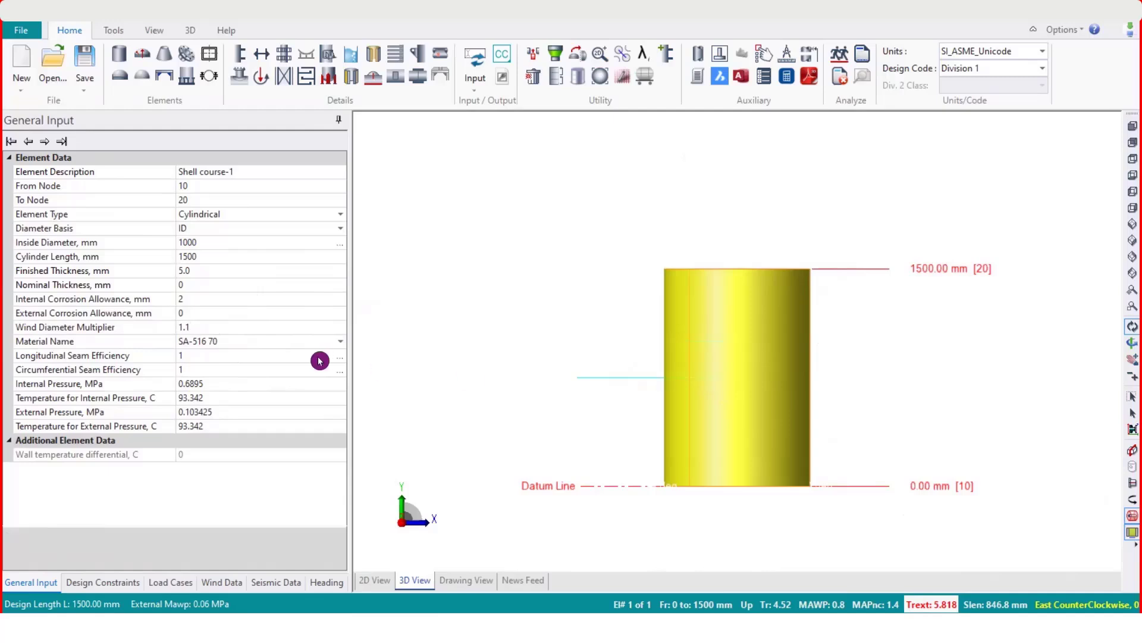
left_click(230, 319)
left_click(230, 324)
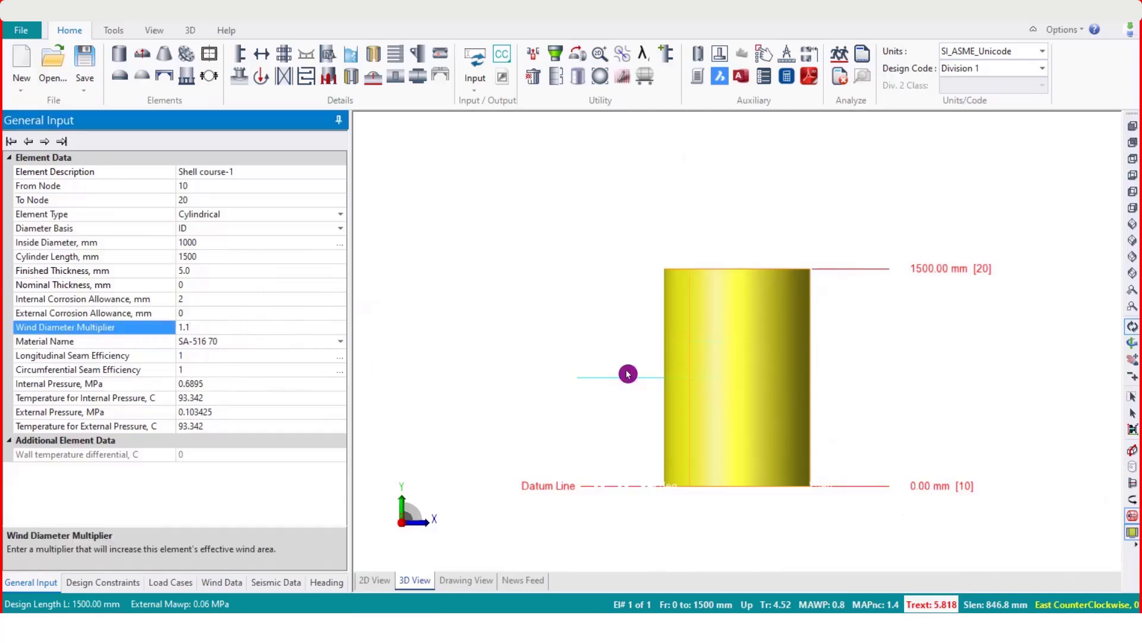
left_click(720, 385)
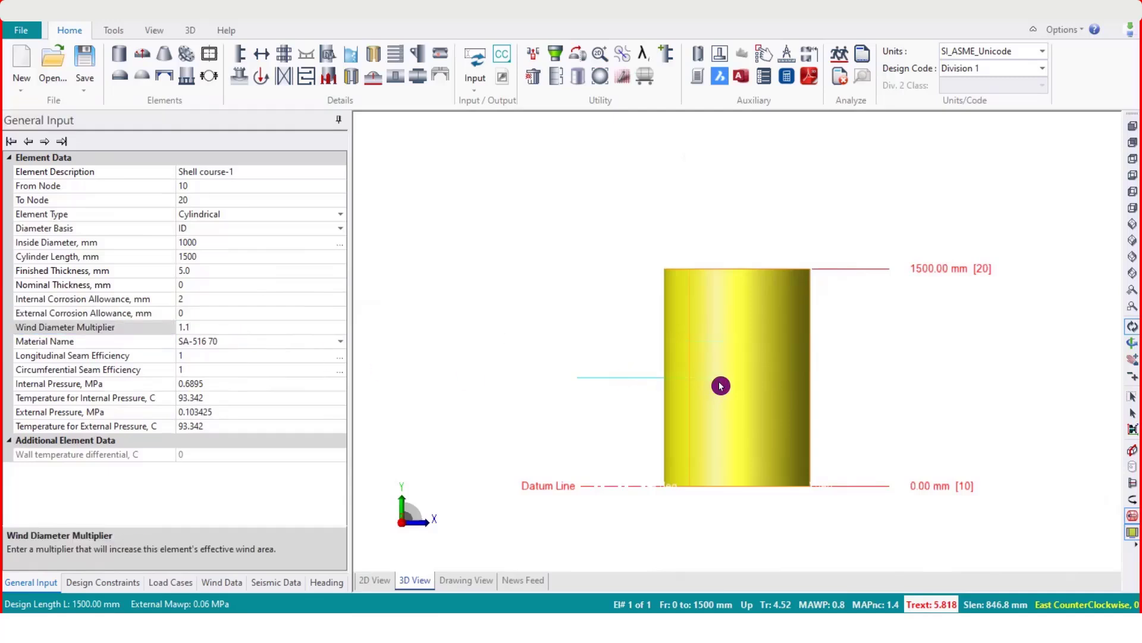
Step: Check the shell's inside diameter and finished thickness against its wind diameter multiplier
left_click(205, 241)
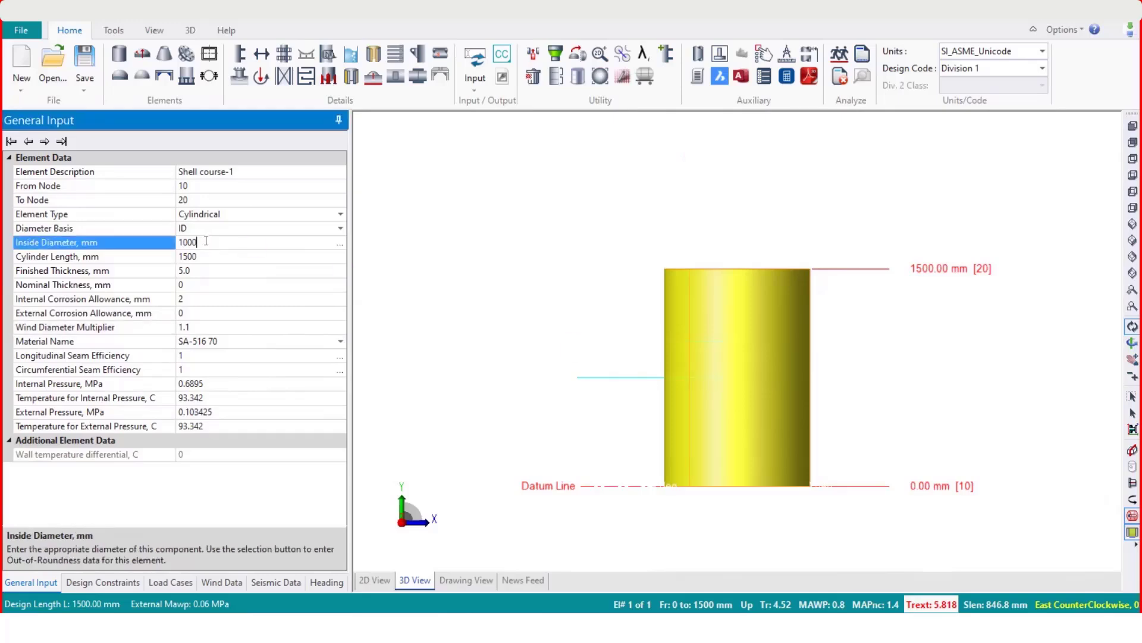
left_click(214, 271)
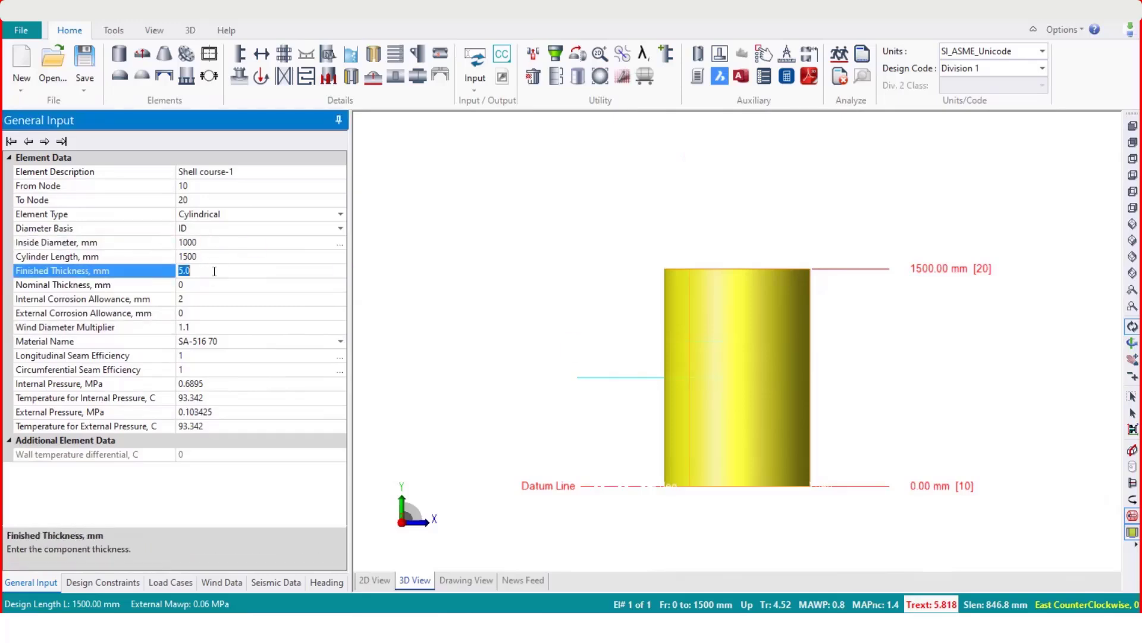
left_click(219, 242)
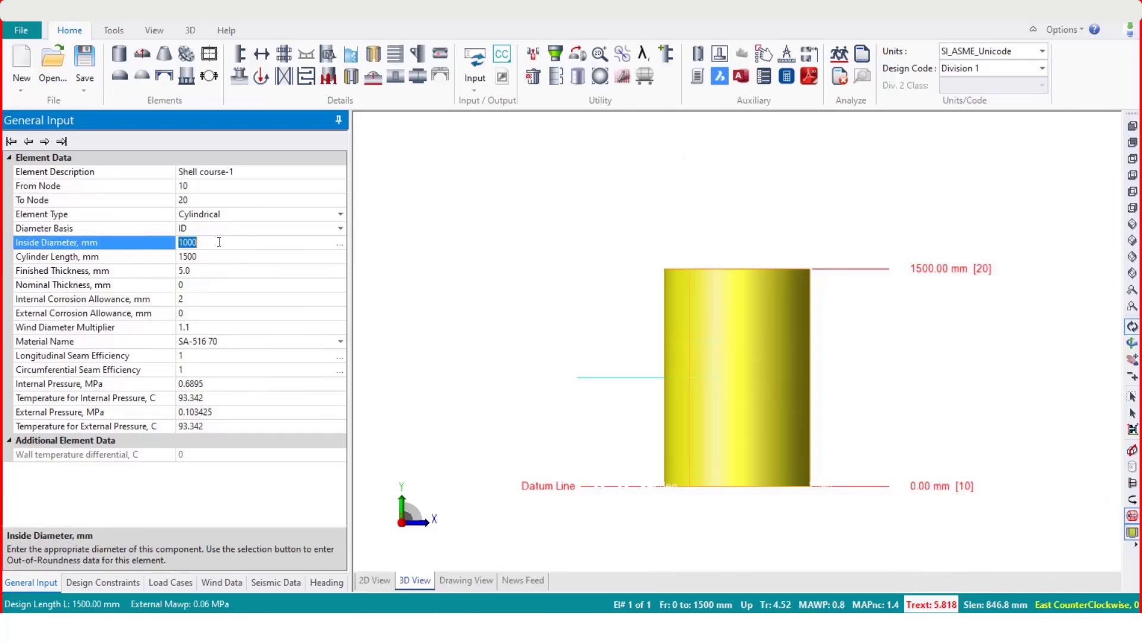
left_click(224, 328)
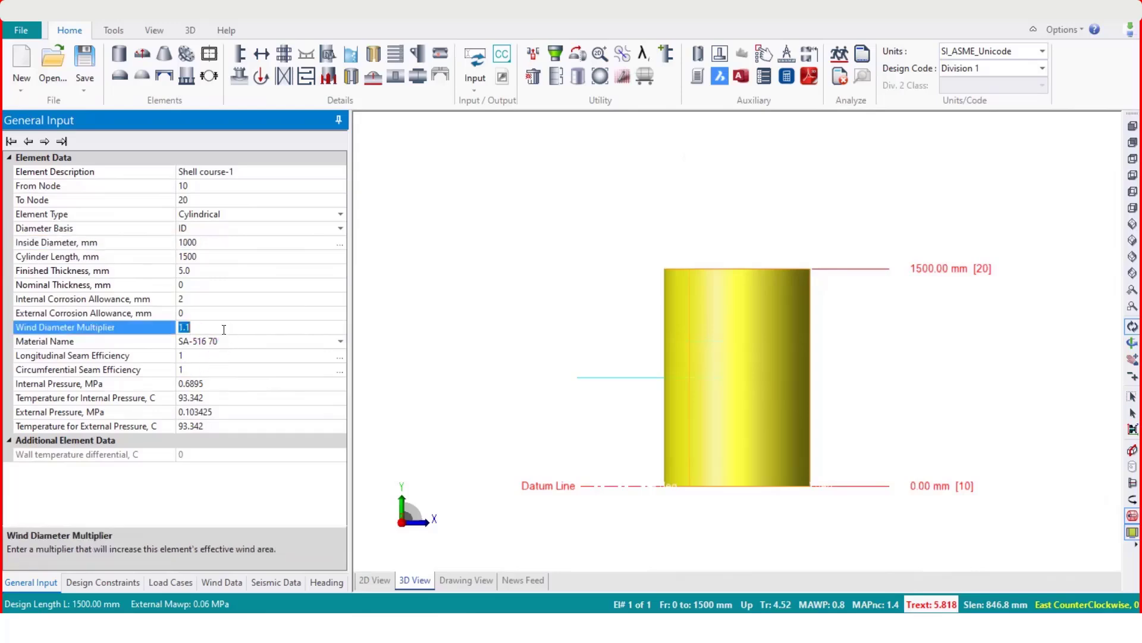
Step: Open the PV Elite Help topic for Wind Diameter Multiplier and read its definition, including how insulation is treated
left_click(128, 329)
key("F1")
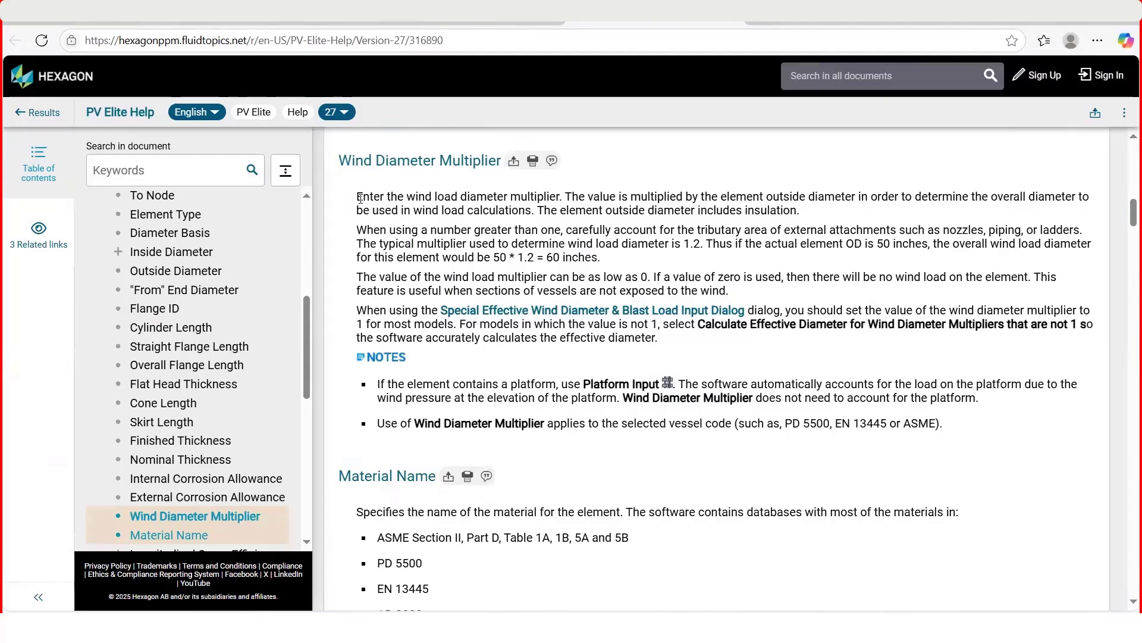
double_click(347, 160)
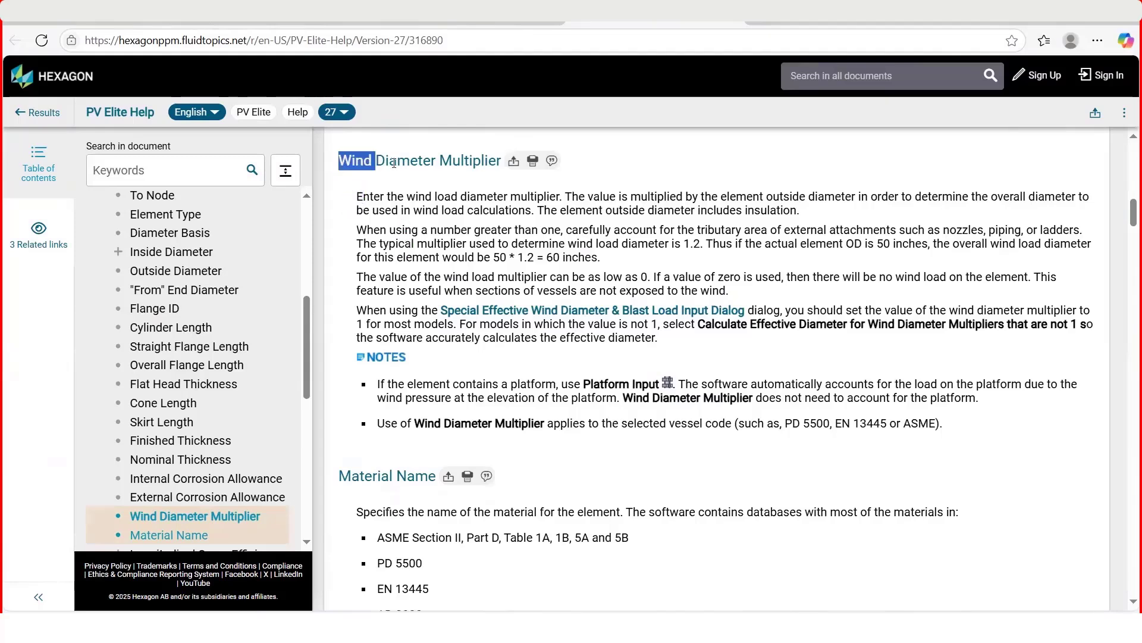
left_click_drag(393, 163, 502, 162)
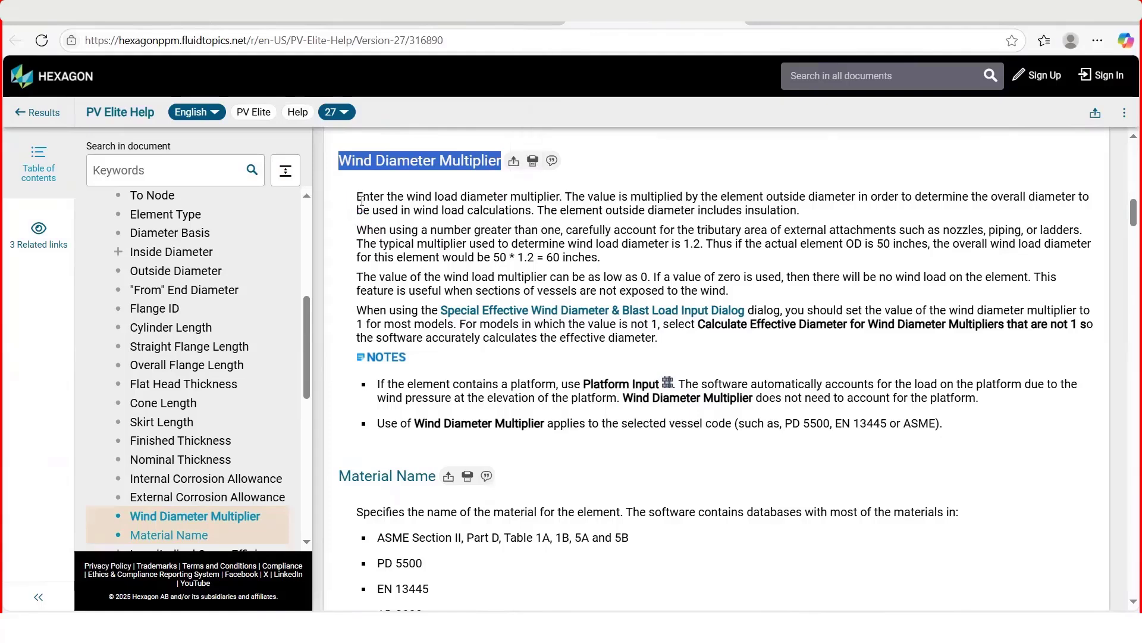
left_click_drag(362, 201, 577, 204)
left_click(691, 254)
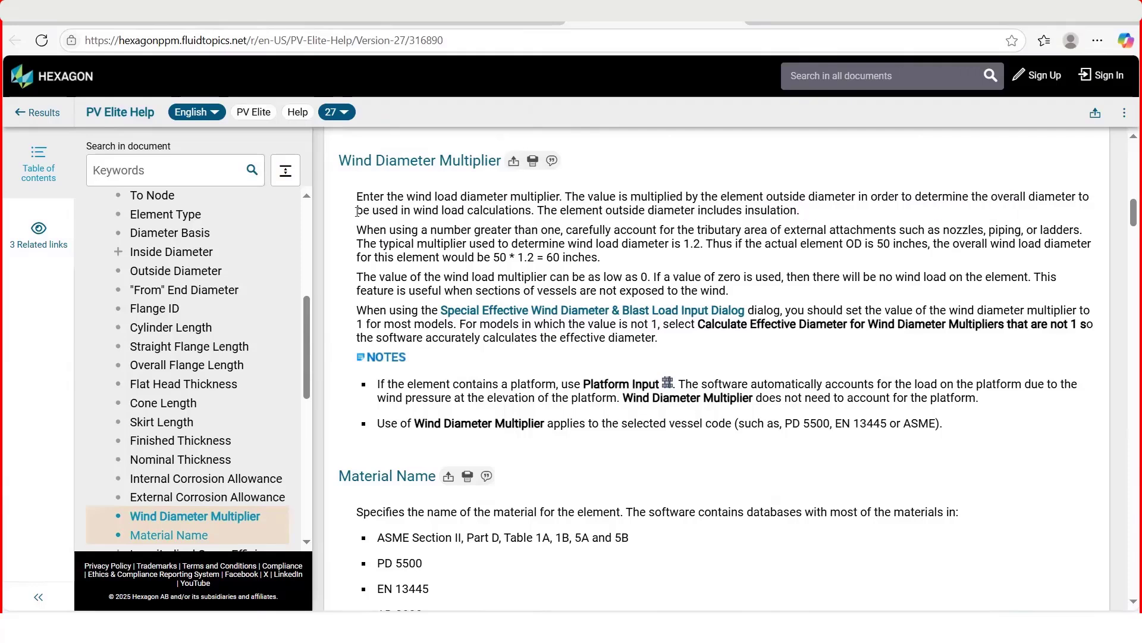
left_click_drag(356, 211, 799, 215)
left_click(539, 211)
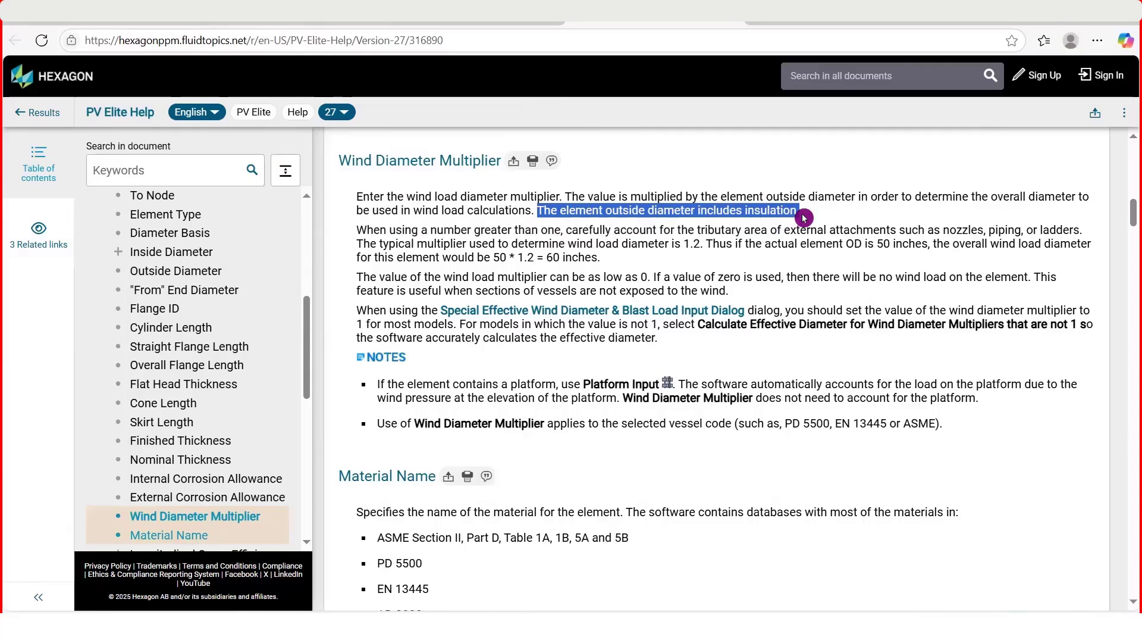
Step: Read the help guidance on multipliers greater than one, the typical value and the worked diameter example
left_click(518, 255)
left_click_drag(364, 230, 1079, 230)
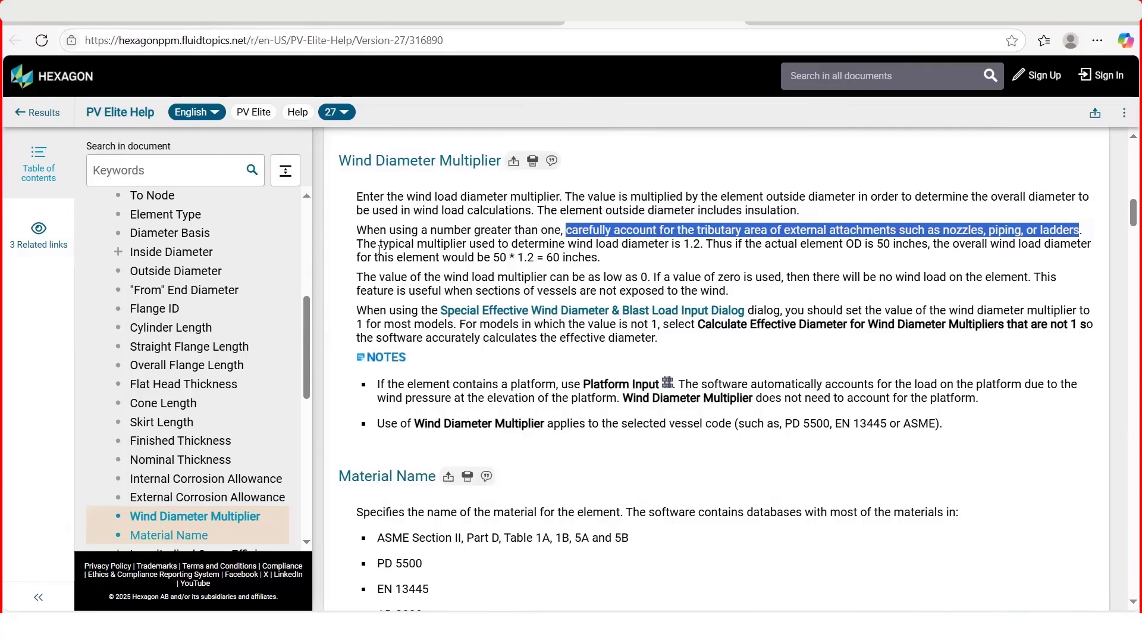
left_click_drag(356, 243, 704, 257)
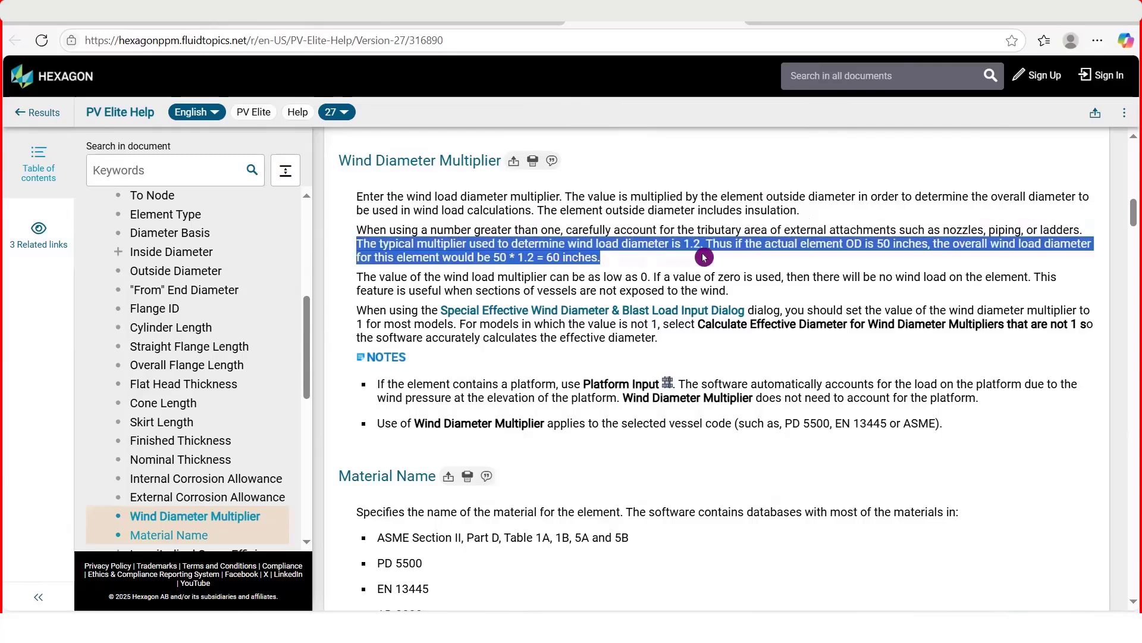
left_click(769, 244)
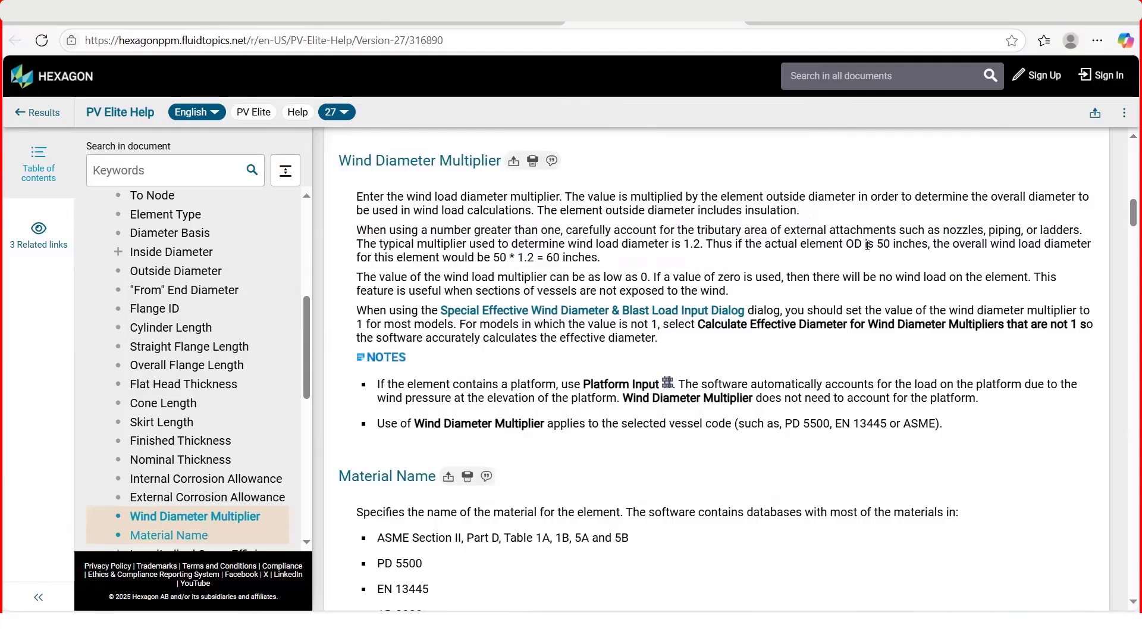
left_click_drag(865, 244, 914, 243)
left_click_drag(493, 257, 598, 258)
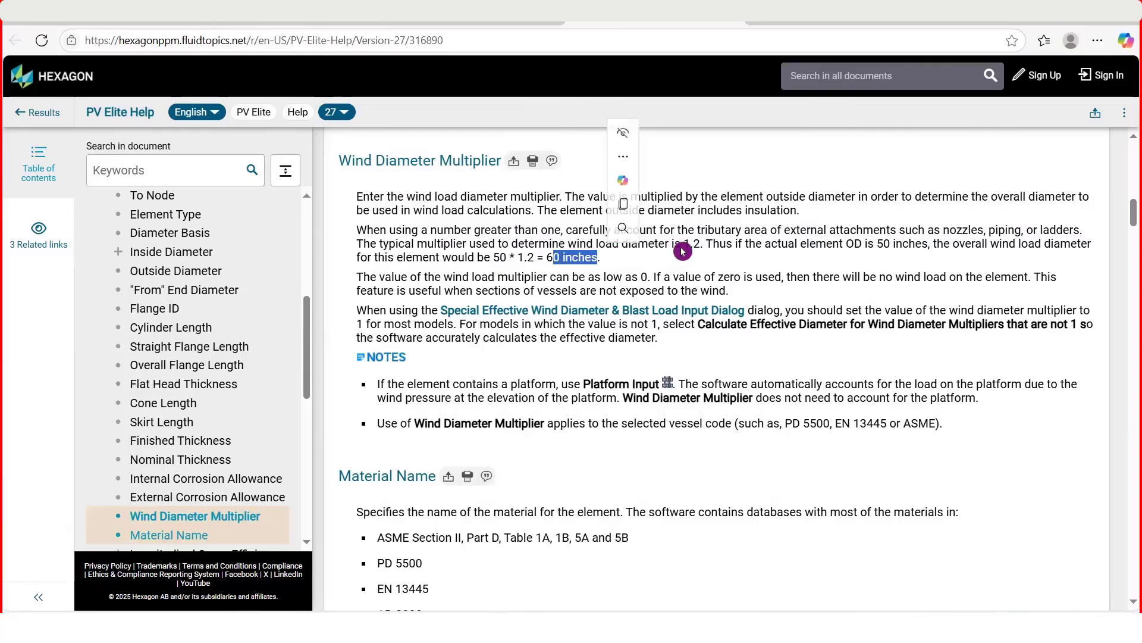
Step: Read the help paragraph on the lowest allowed wind multiplier and the effect of using zero
left_click(379, 290)
left_click_drag(370, 277, 691, 280)
left_click(649, 289)
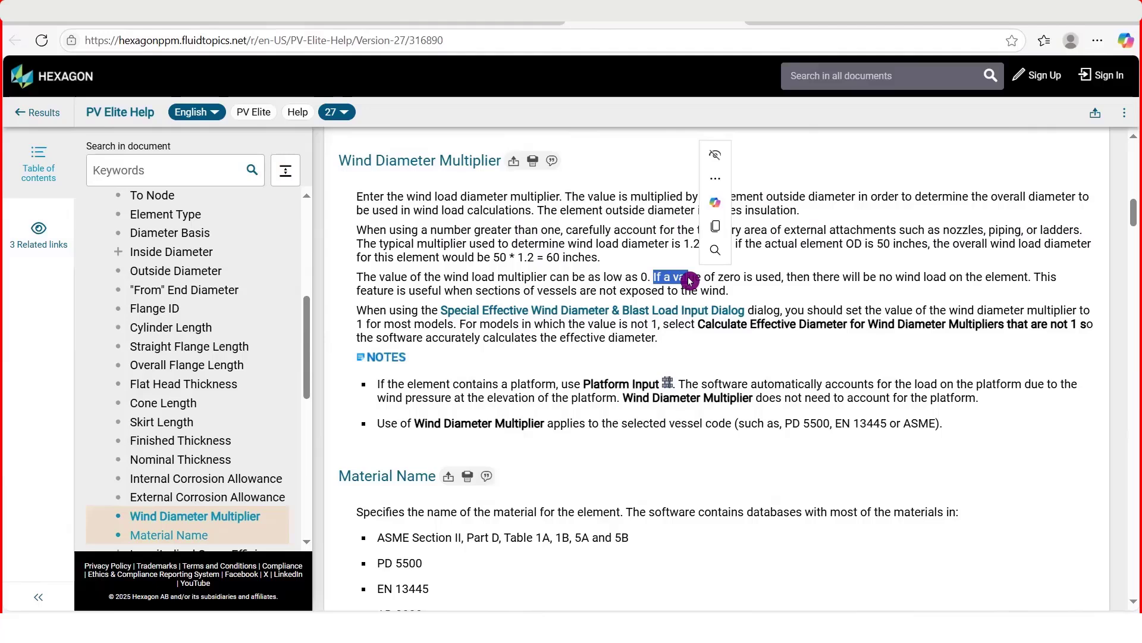
left_click(664, 284)
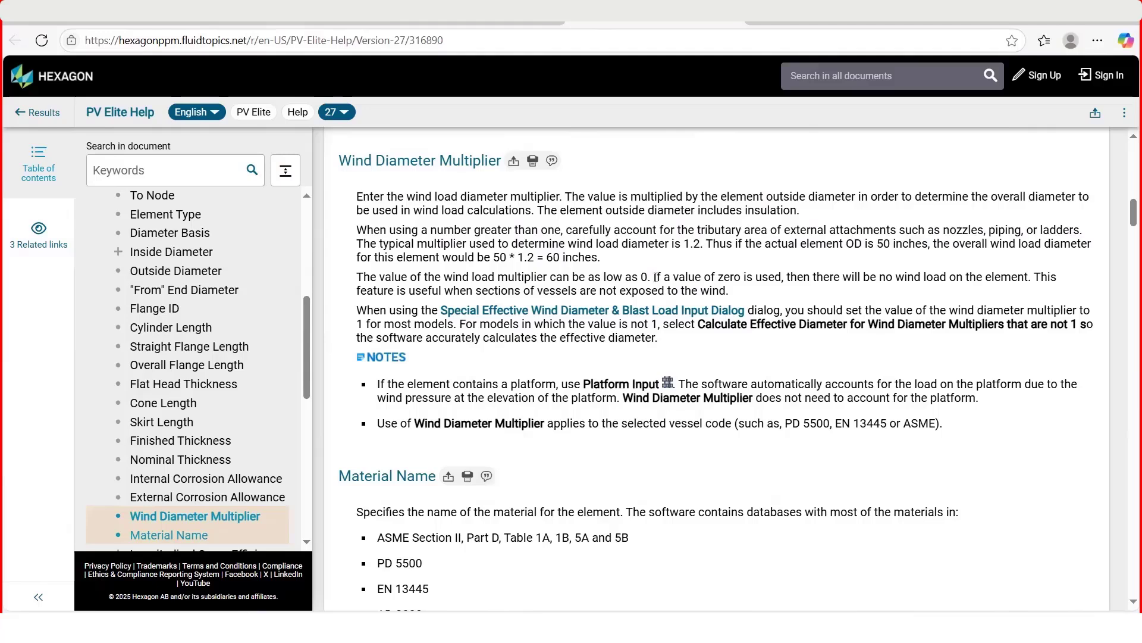
left_click_drag(656, 278, 993, 280)
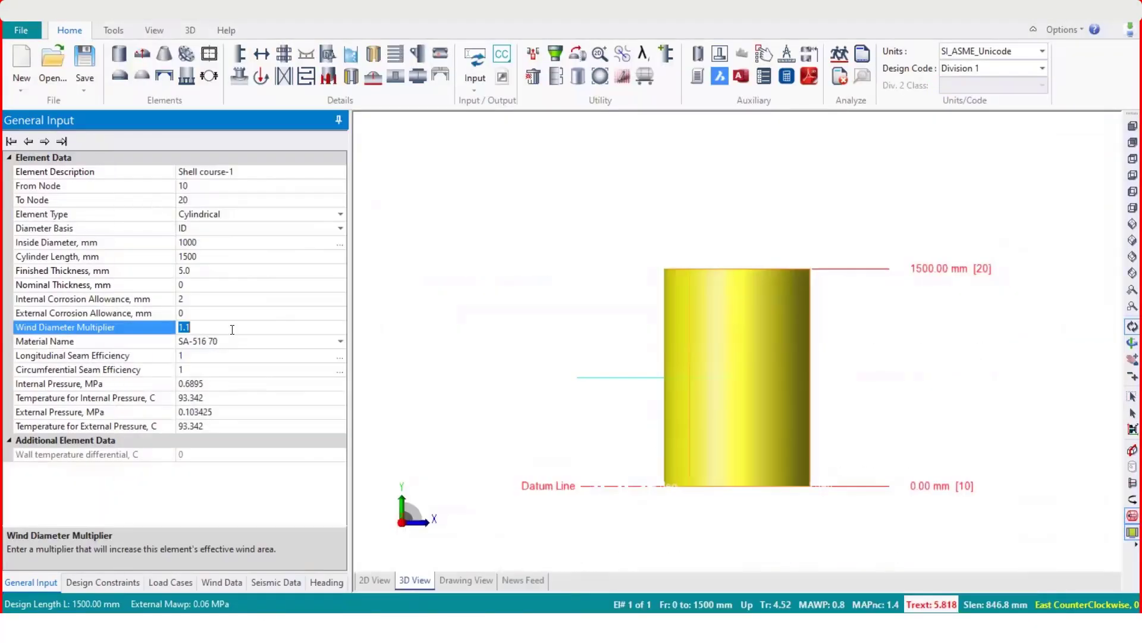
Step: Set the shell's wind diameter multiplier to 1.2 in PV Elite
type("1.2")
left_click(232, 333)
Step: Change the shell's material to SA-516 65 and accept its ASME Section II Part D material data
left_click(228, 344)
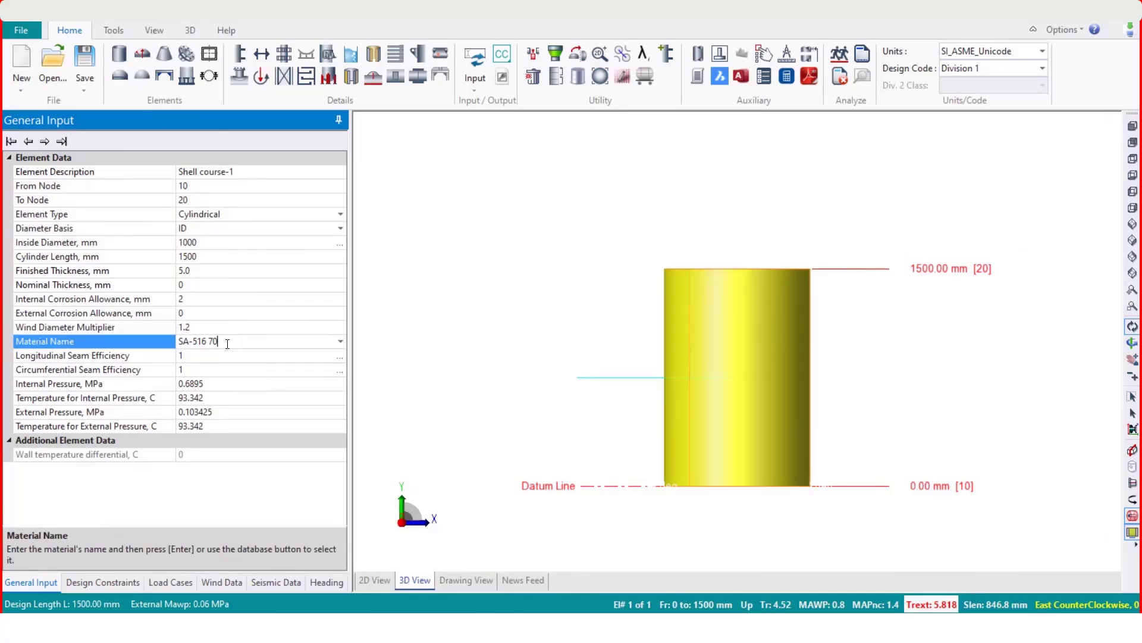
key("BackSpace")
key("BackSpace")
key("BackSpace")
key("BackSpace")
key("BackSpace")
key("BackSpace")
key("BackSpace")
key("BackSpace")
key("BackSpace")
type("sa 516 65")
left_click(180, 343)
left_click(187, 345)
key("Return")
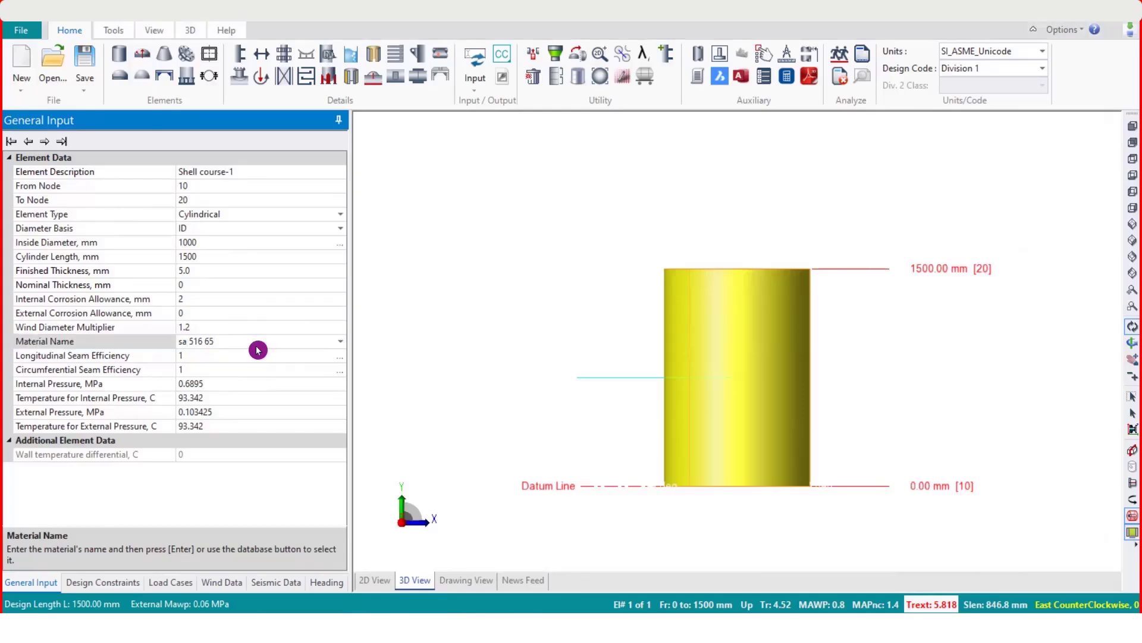
left_click(593, 115)
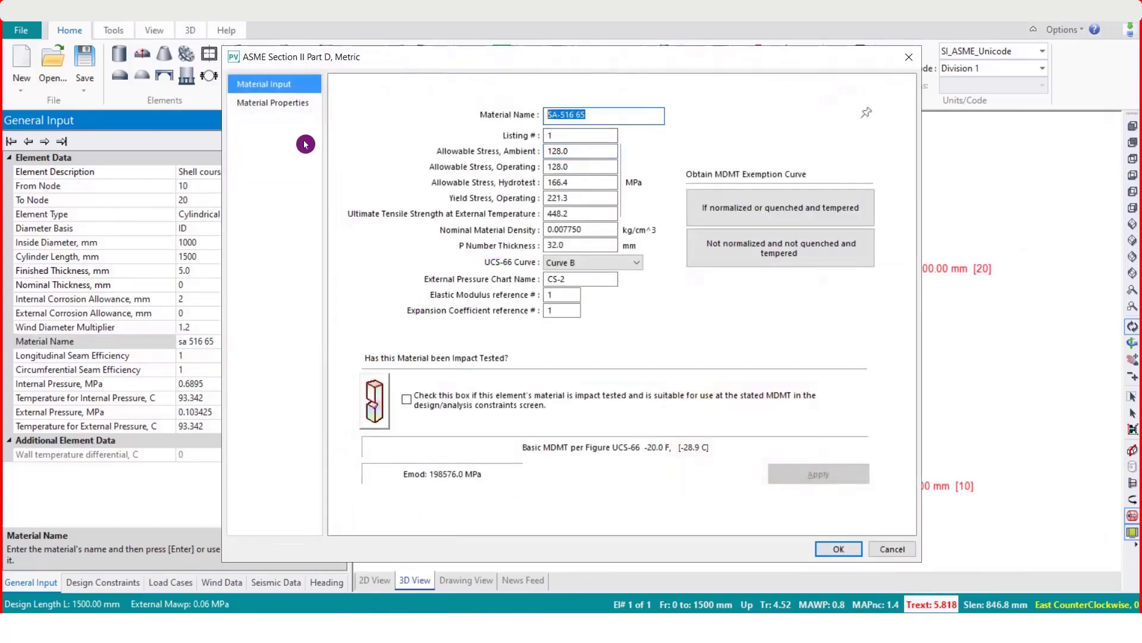
left_click(833, 547)
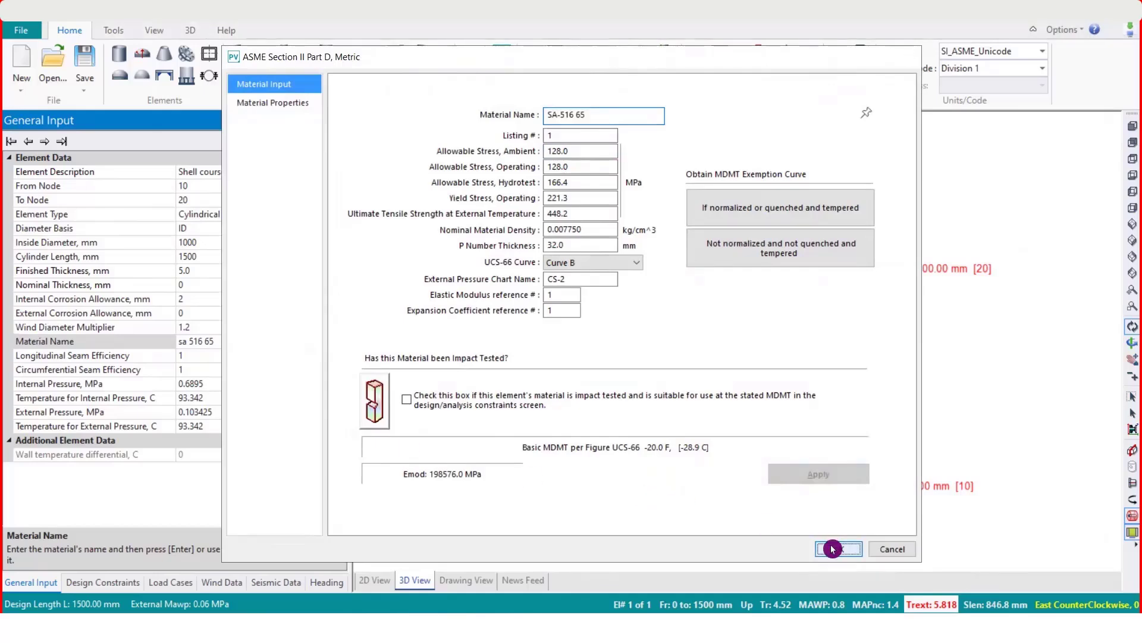
left_click(233, 340)
left_click(374, 372)
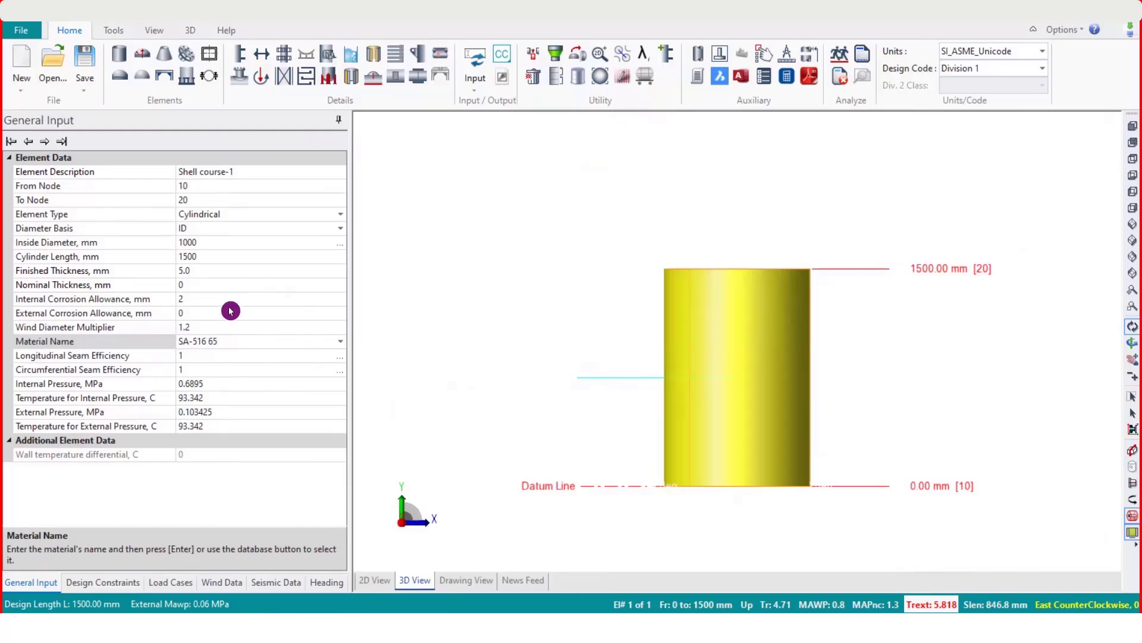
Step: Search the ASME Section II Part D material database for SA-516 and widen the name column of the results
left_click(236, 340)
key("BackSpace")
key("BackSpace")
key("BackSpace")
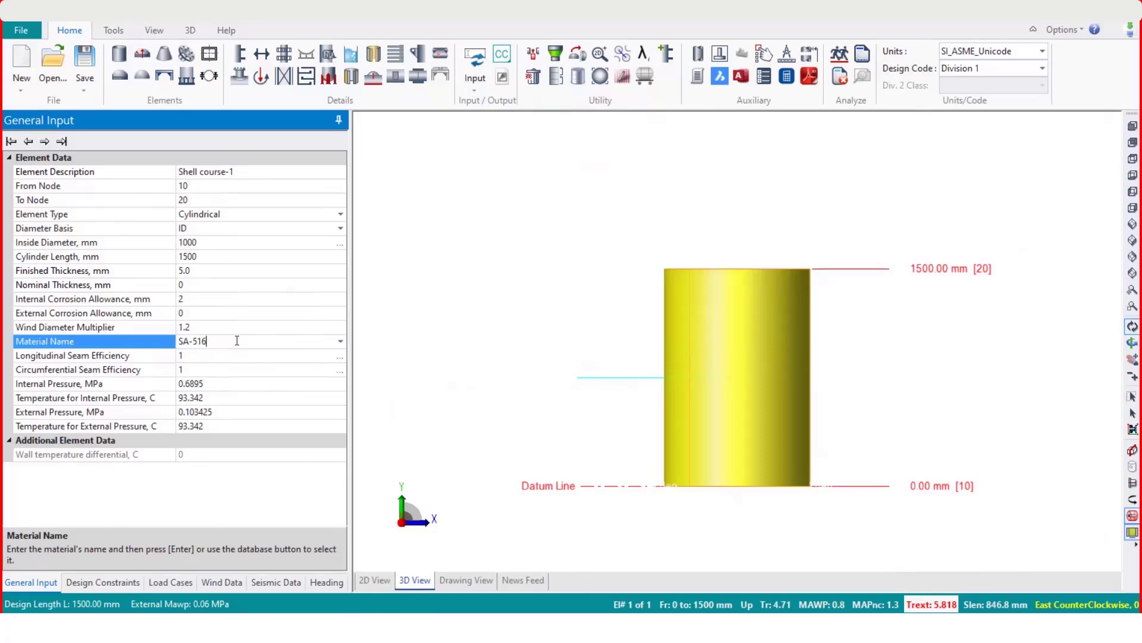
key("Return")
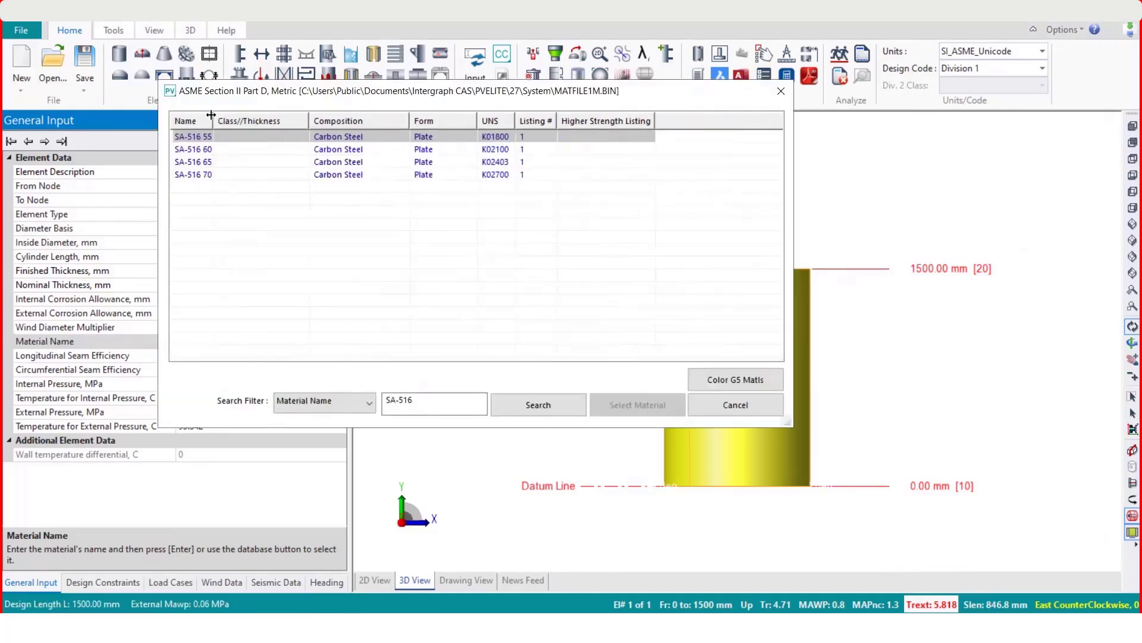
left_click_drag(213, 121, 282, 121)
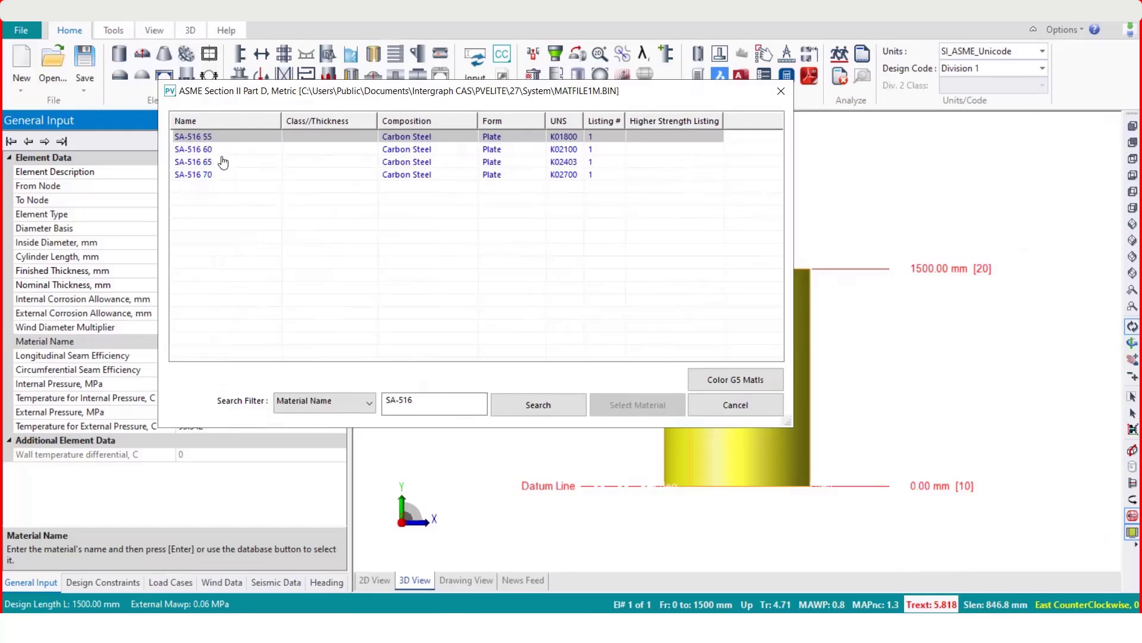
Step: Choose SA-516 65 as the shell material and accept its properties and material input data
left_click(222, 192)
left_click(218, 163)
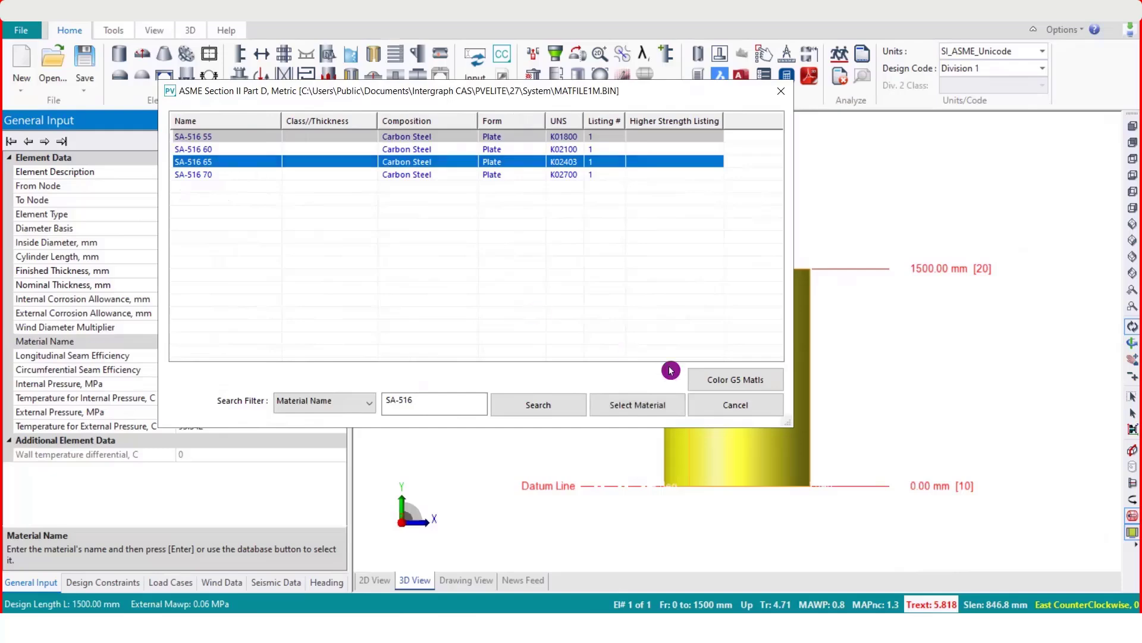
left_click(660, 405)
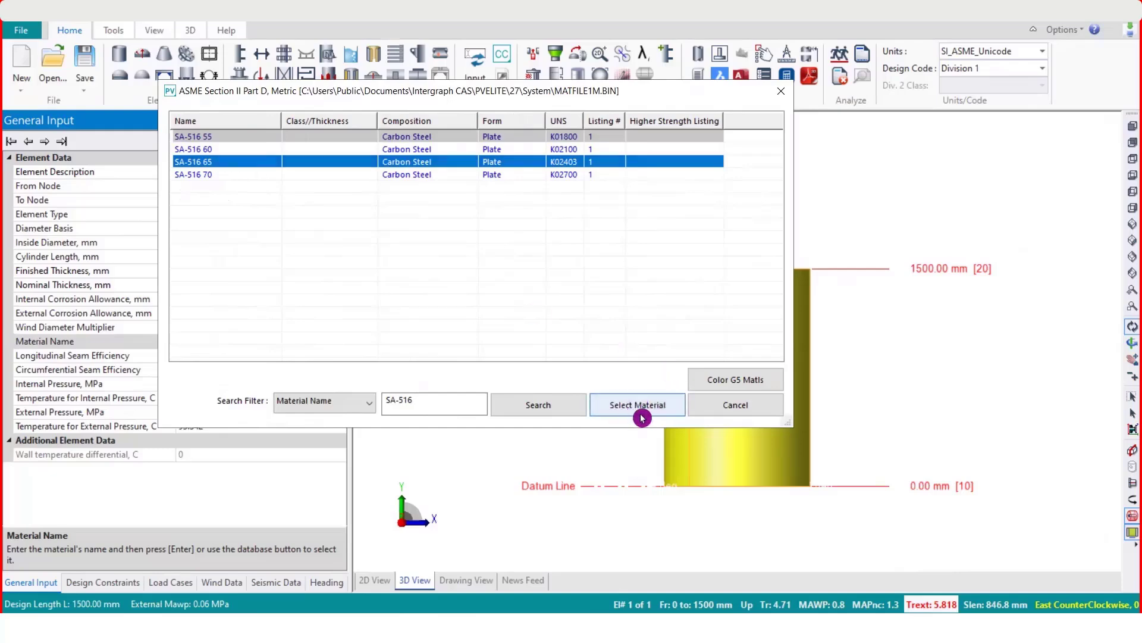
left_click(641, 414)
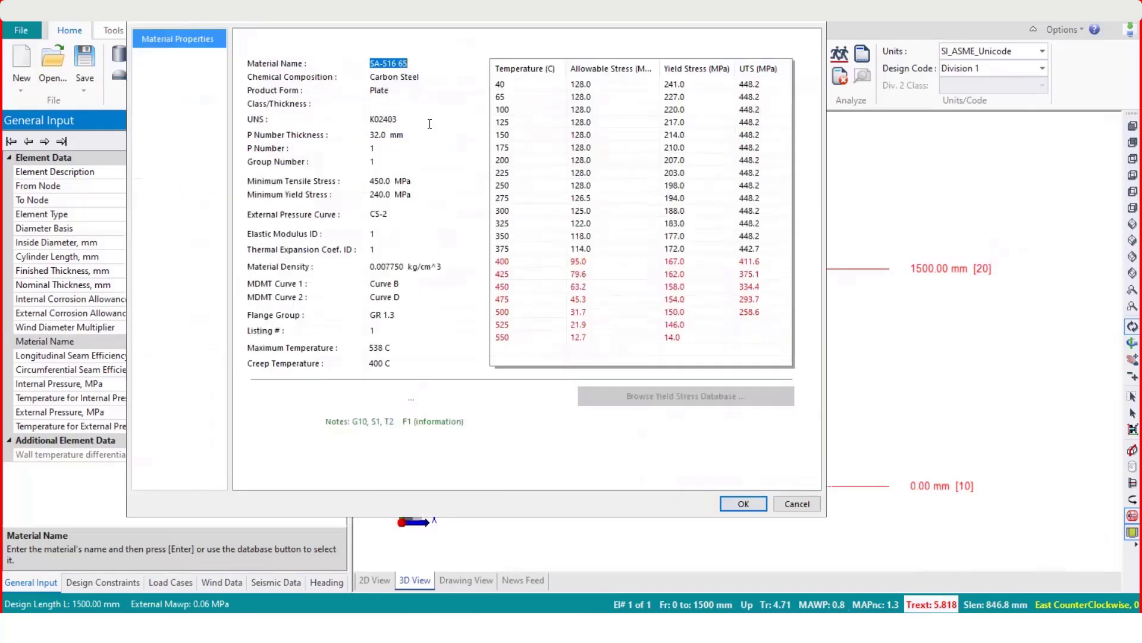
left_click(744, 504)
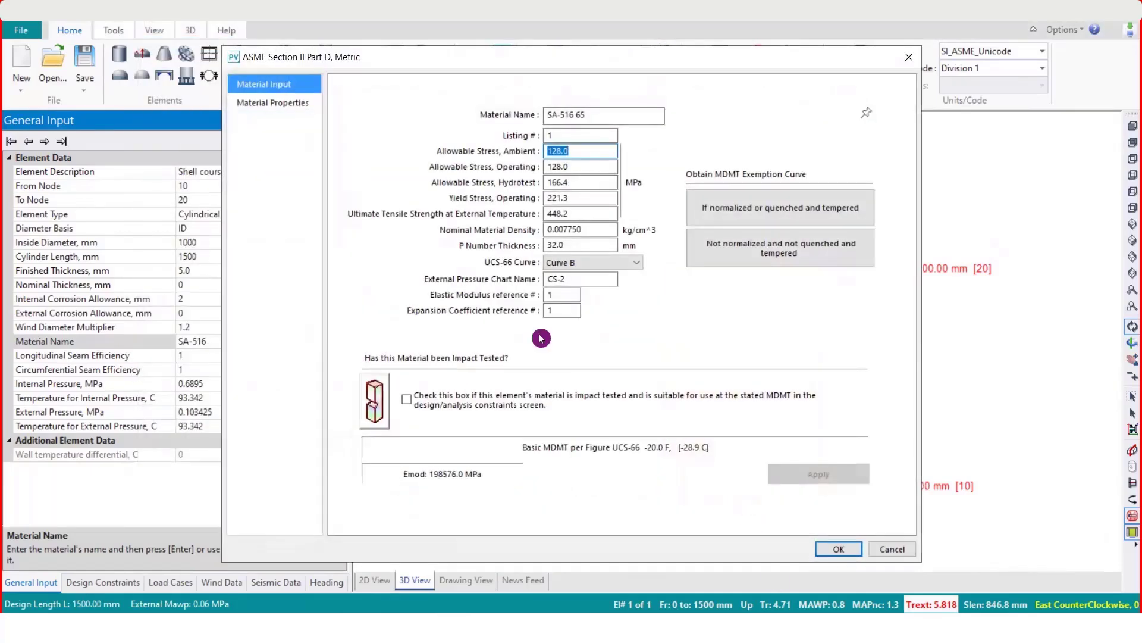
left_click(838, 549)
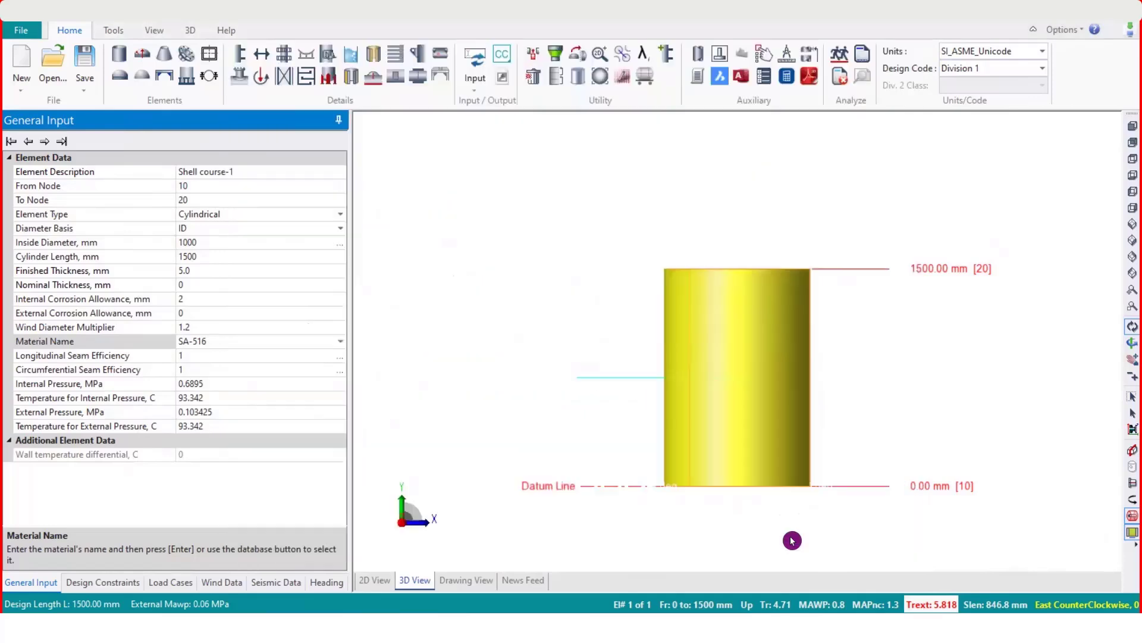
Step: Open the shell material's properties and review the ambient, operating and hydrotest allowable stresses, operating yield stress and ultimate tensile strength
left_click(258, 339)
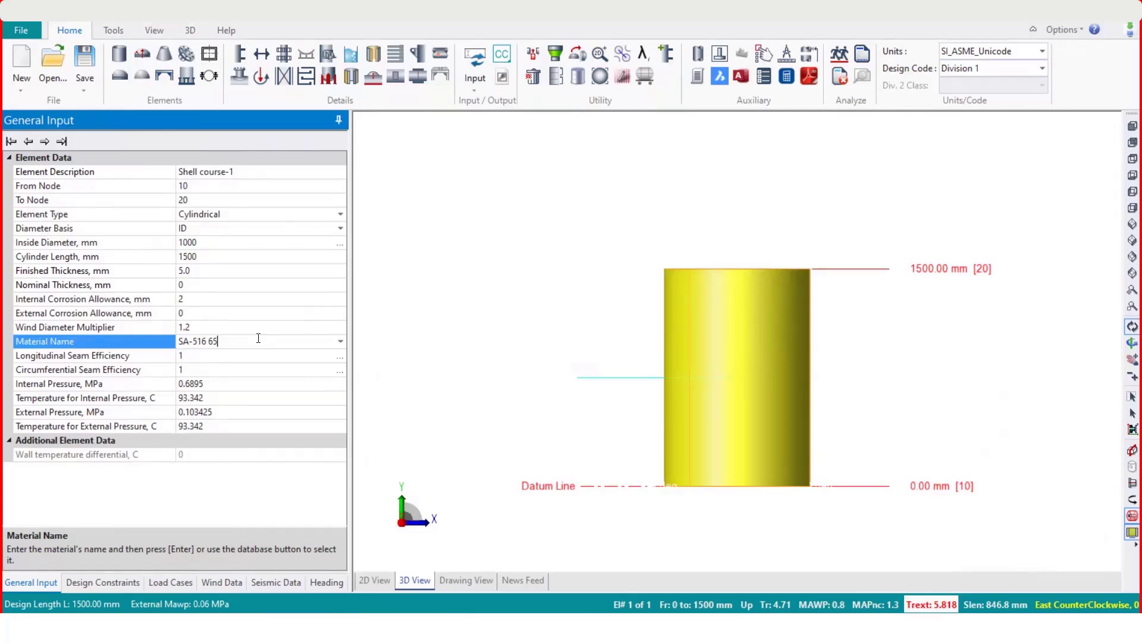
left_click(341, 343)
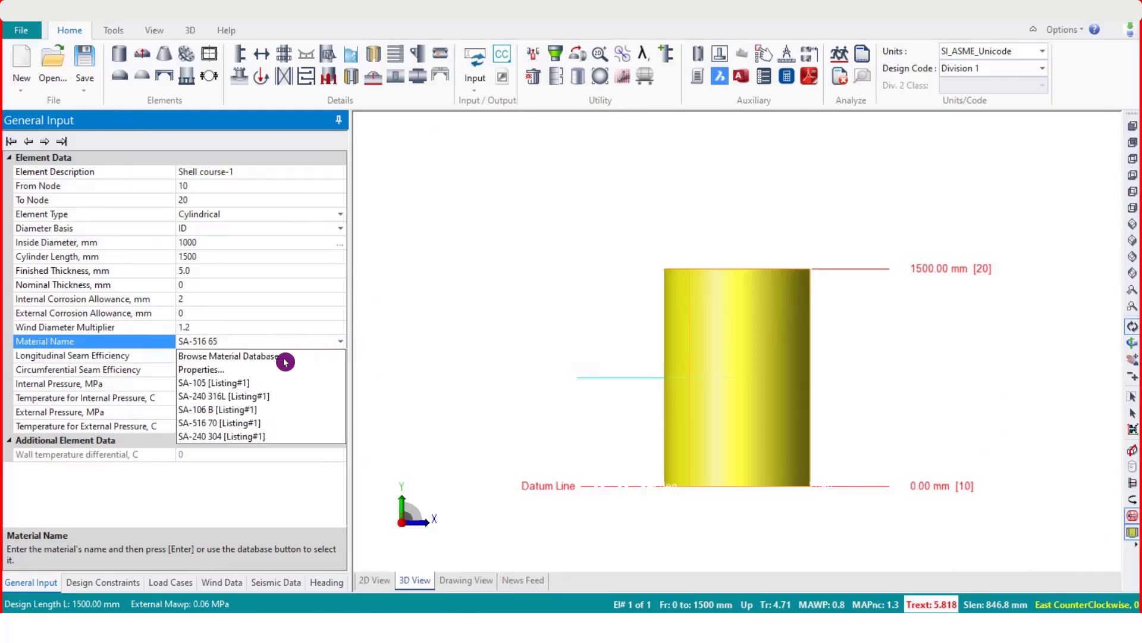
left_click(217, 371)
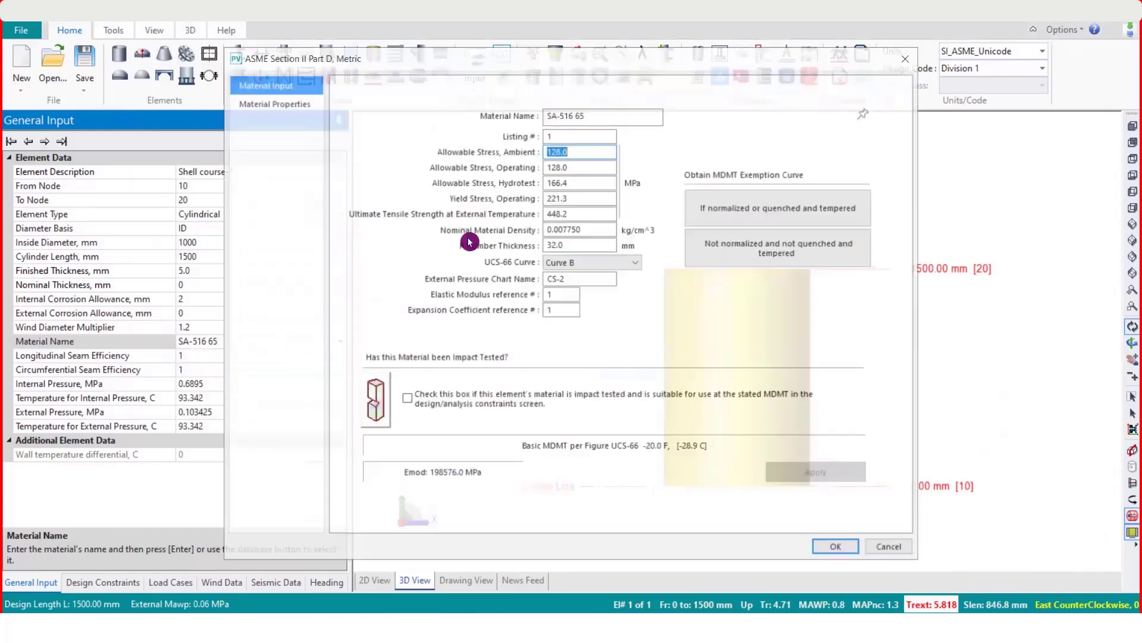
double_click(548, 150)
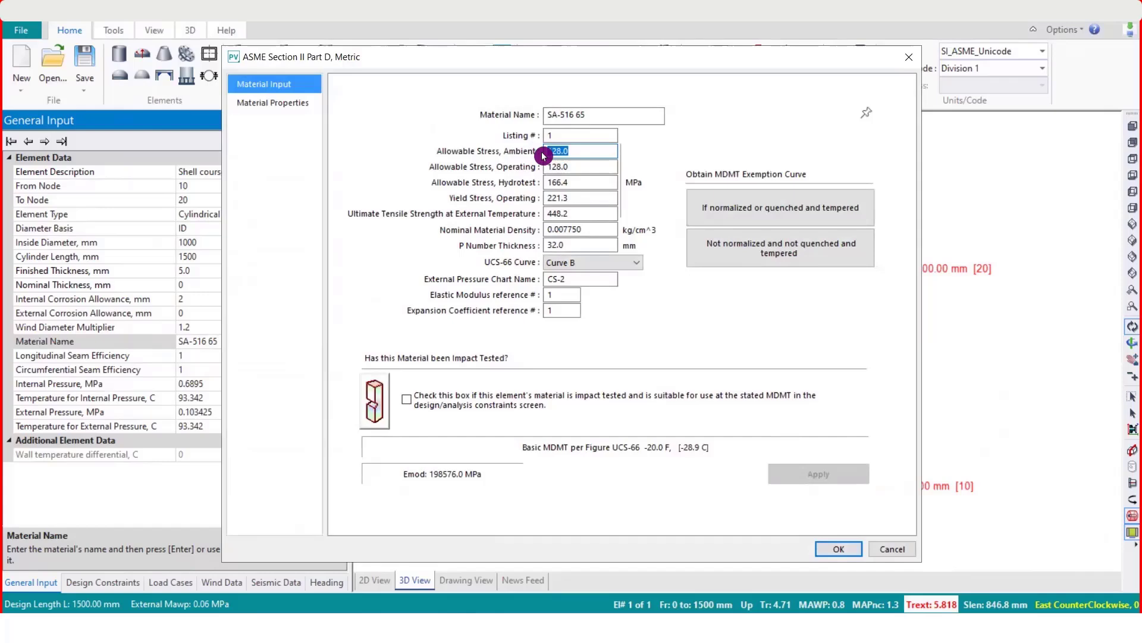
double_click(582, 165)
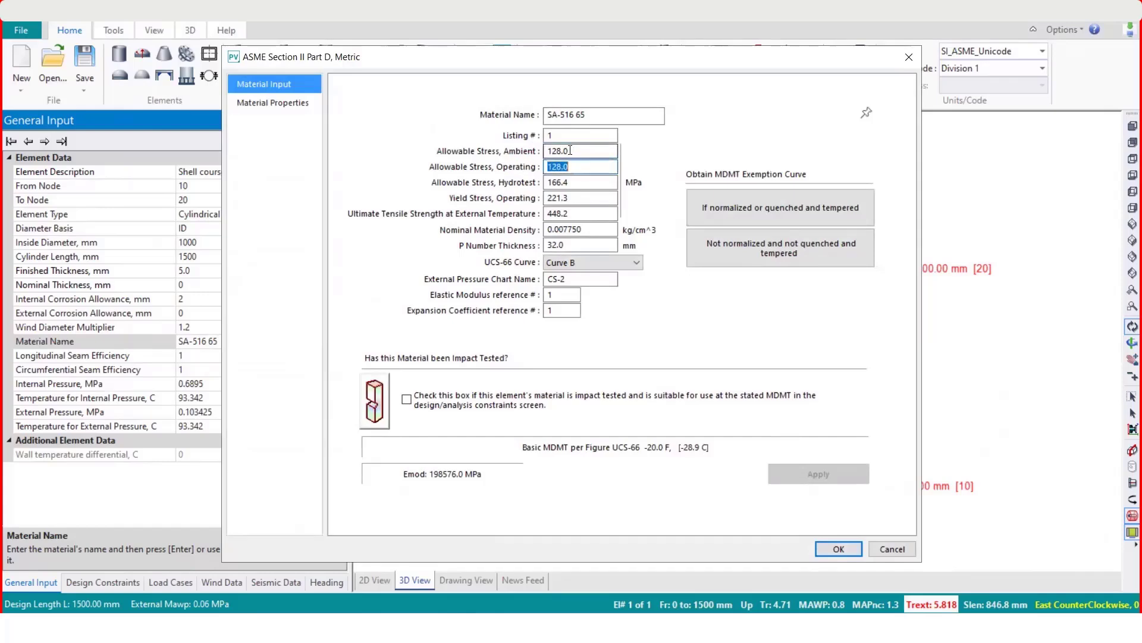
left_click_drag(571, 150, 538, 151)
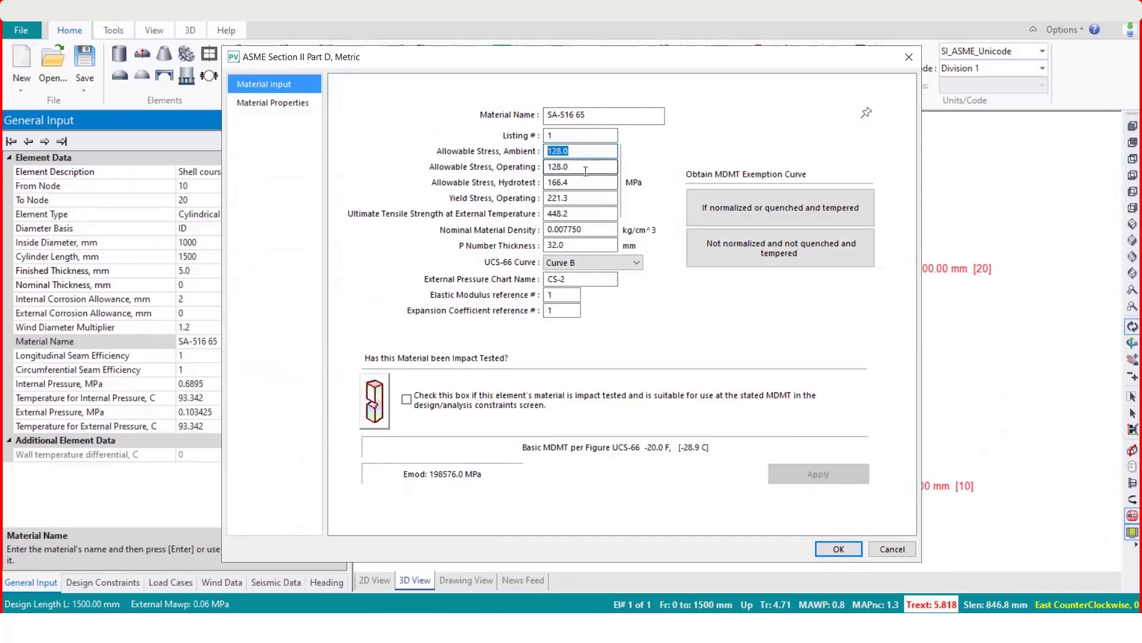
key("Tab")
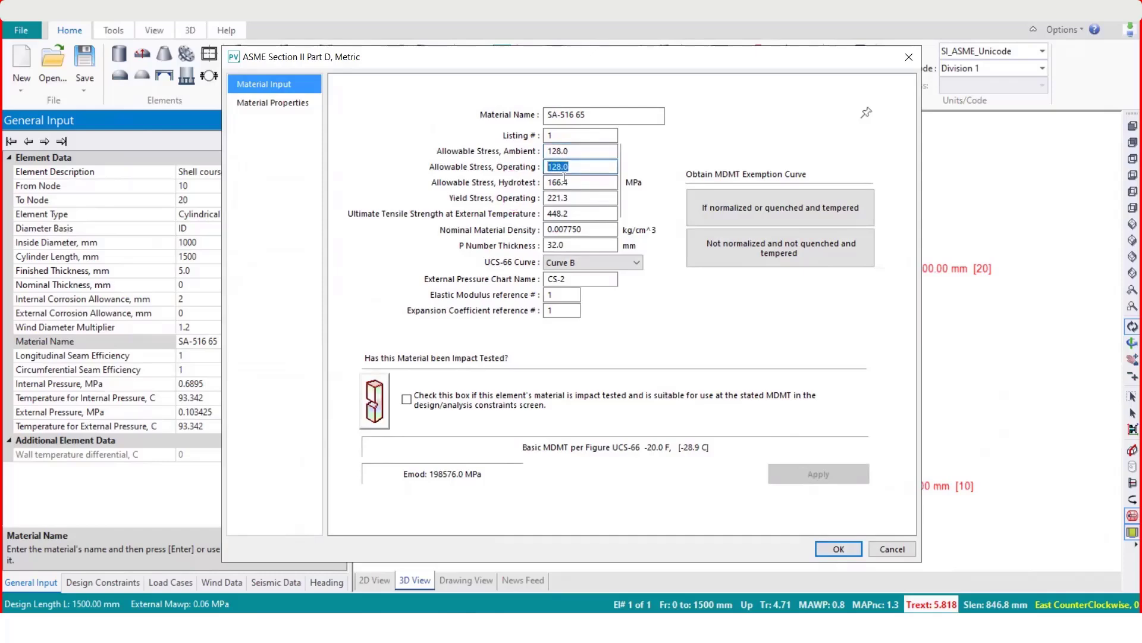
key("Tab")
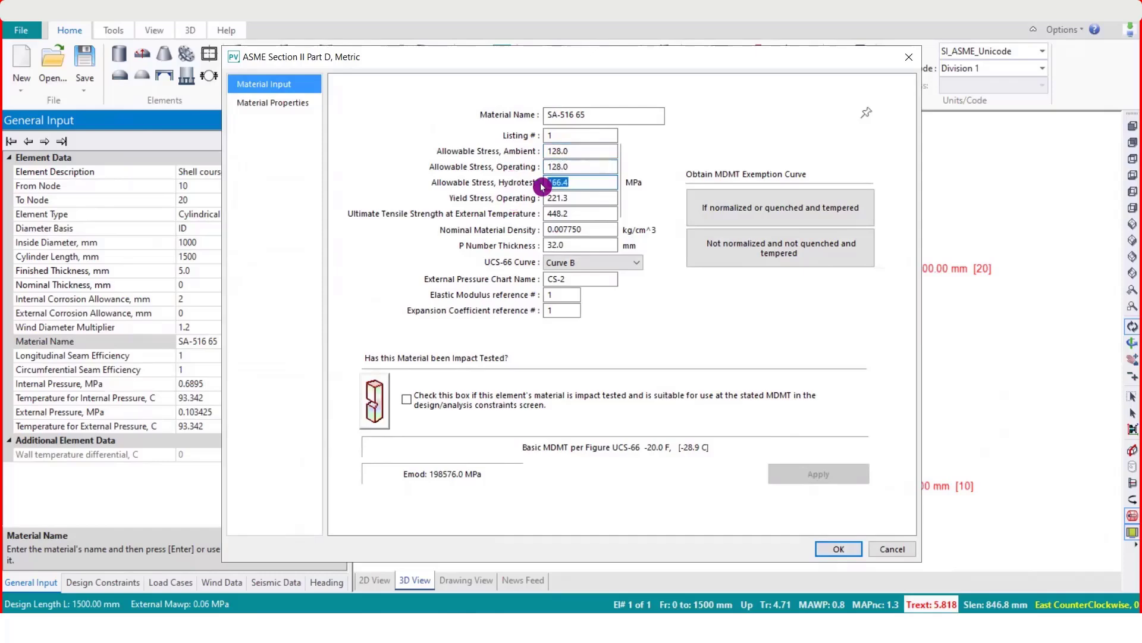
key("Tab")
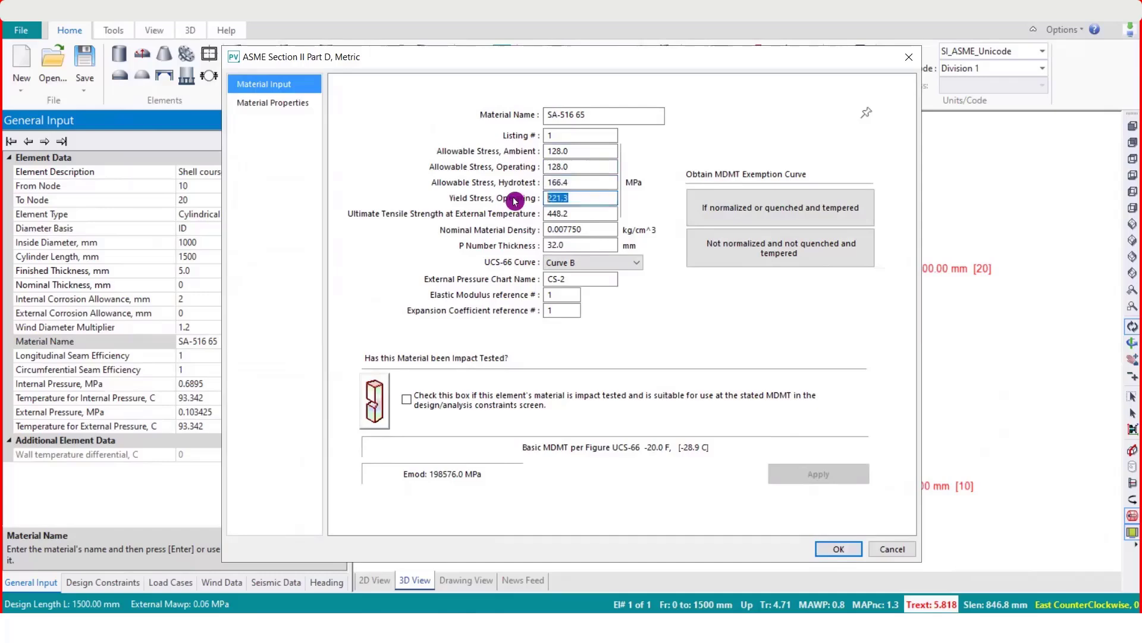
key("Tab")
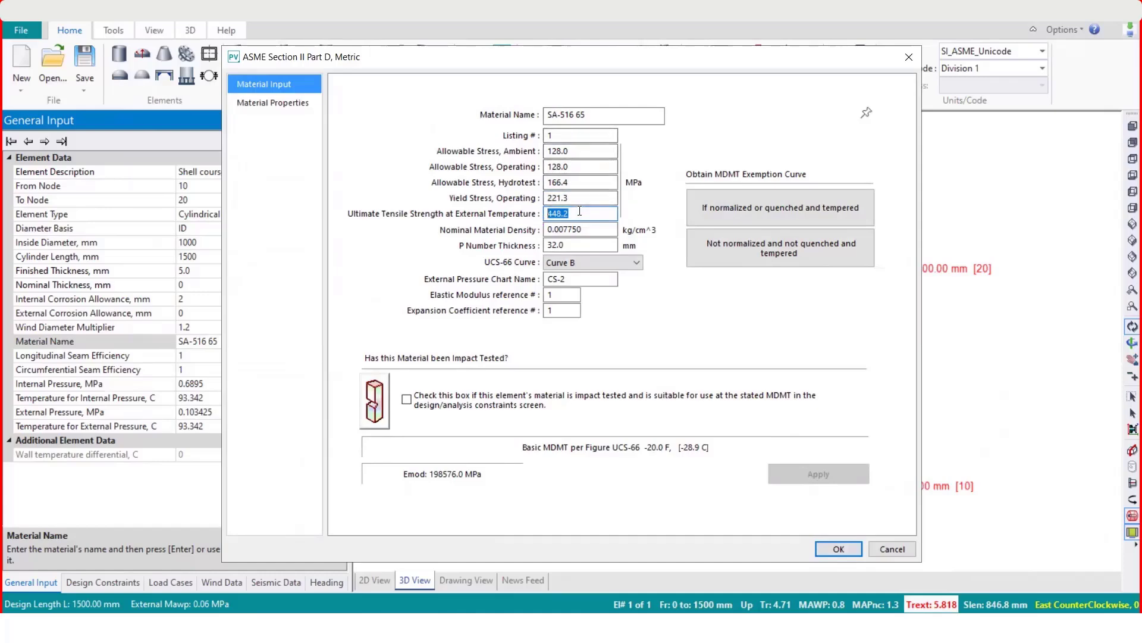
Step: Recheck the SA-516 65 allowable, yield and tensile stresses, examine its nominal material density, and close the material data
left_click(597, 151)
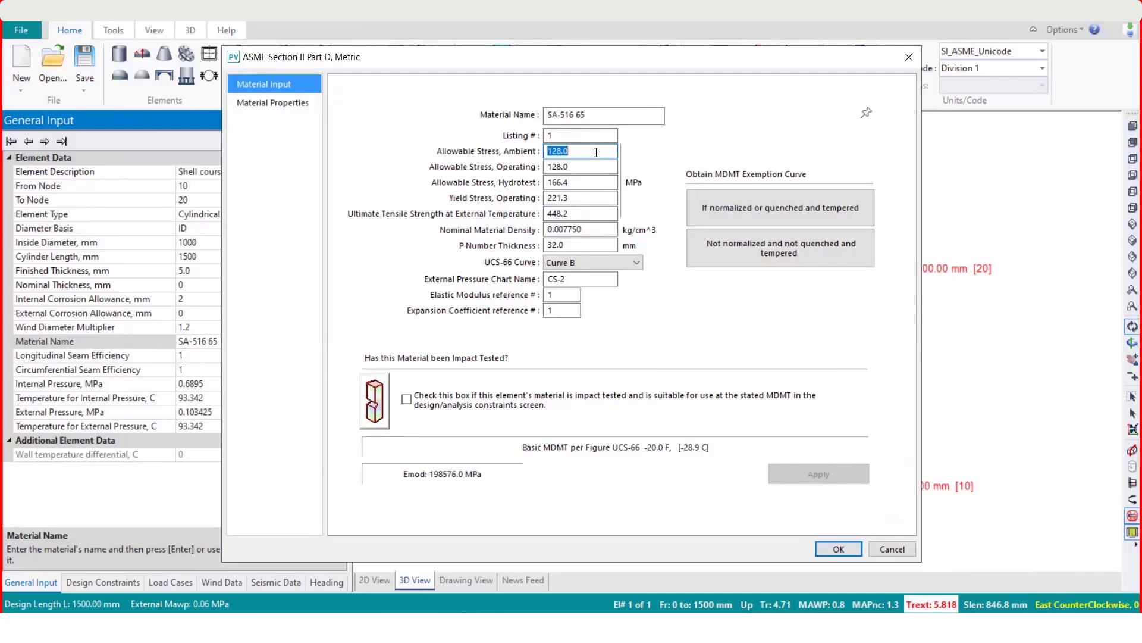
left_click(582, 167)
key("Tab")
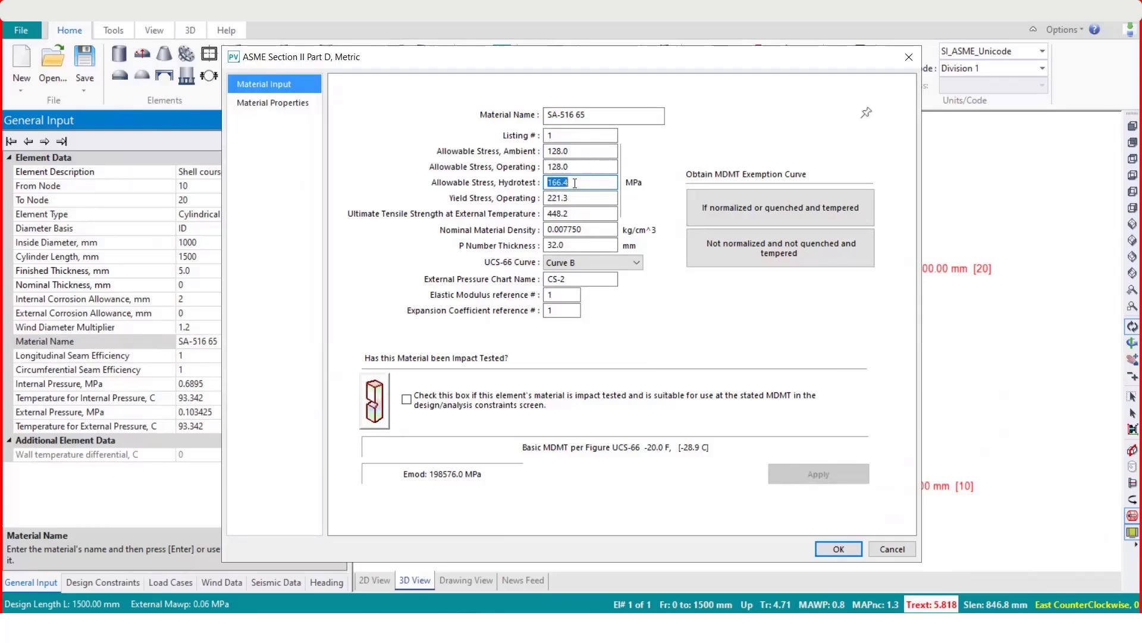
double_click(567, 197)
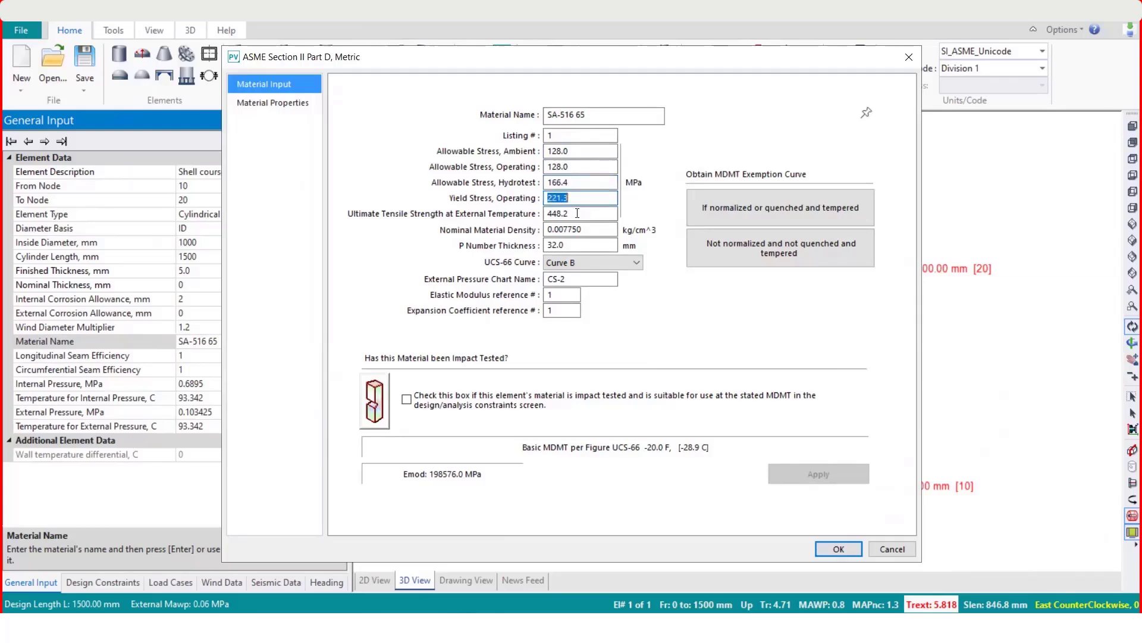
double_click(579, 213)
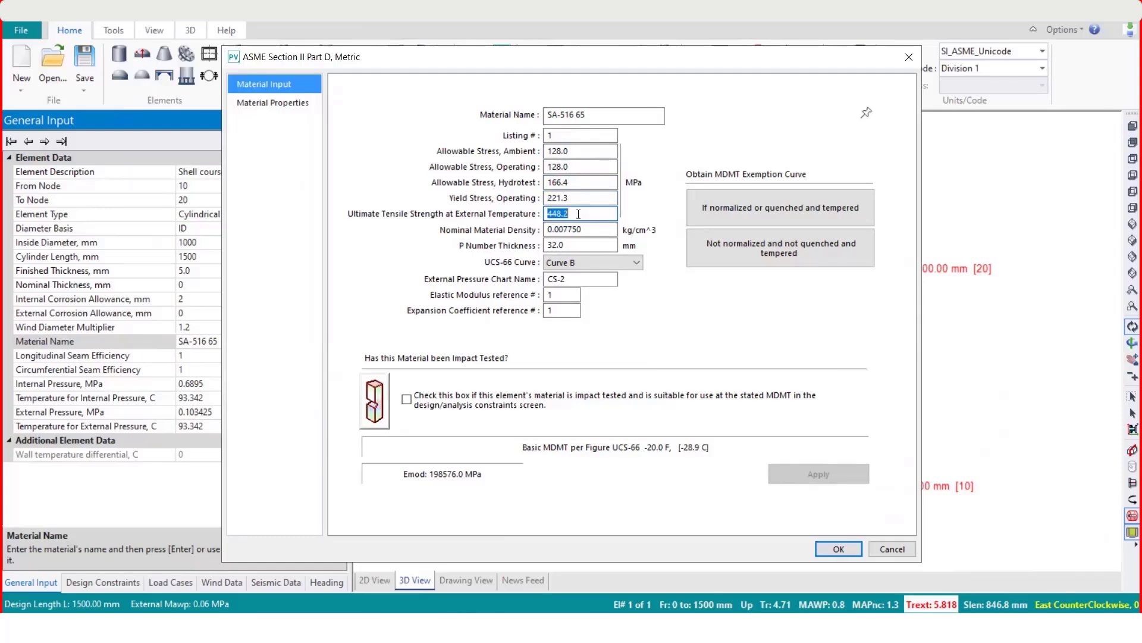
double_click(589, 230)
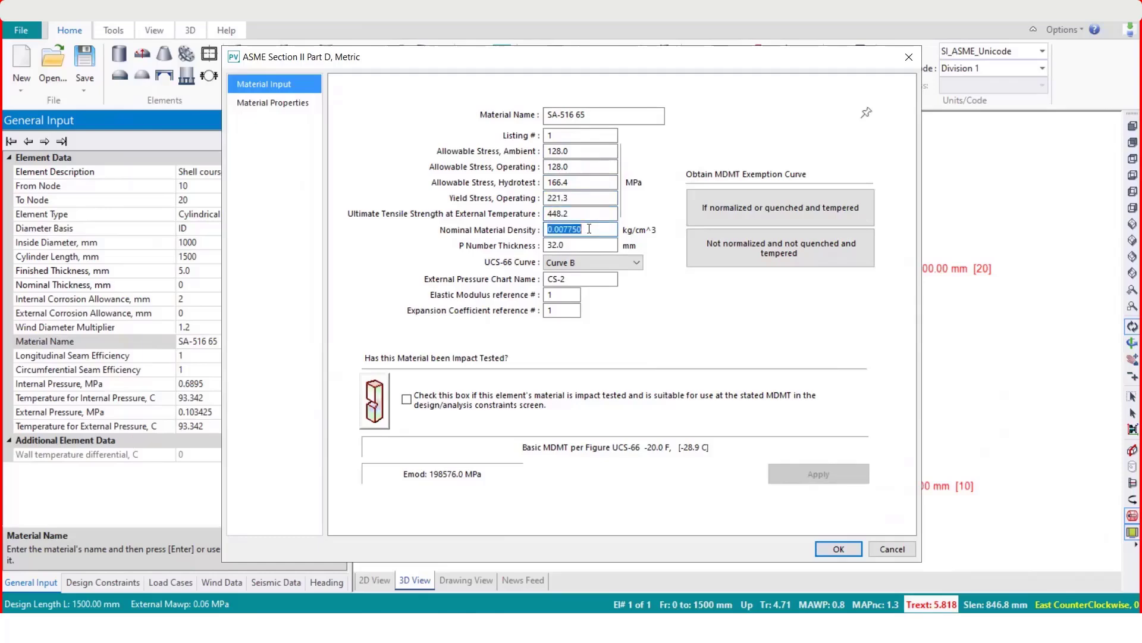
left_click(842, 550)
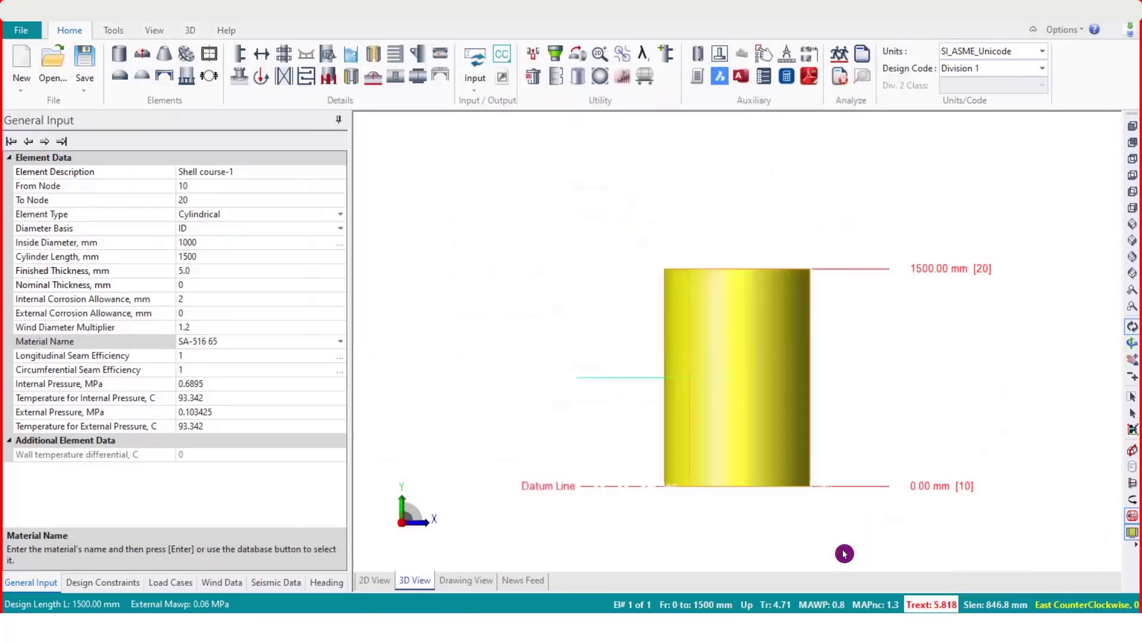
Step: Open the weld joint efficiency and placement settings for the longitudinal seam and review the longitudinal weld seam data
left_click(217, 355)
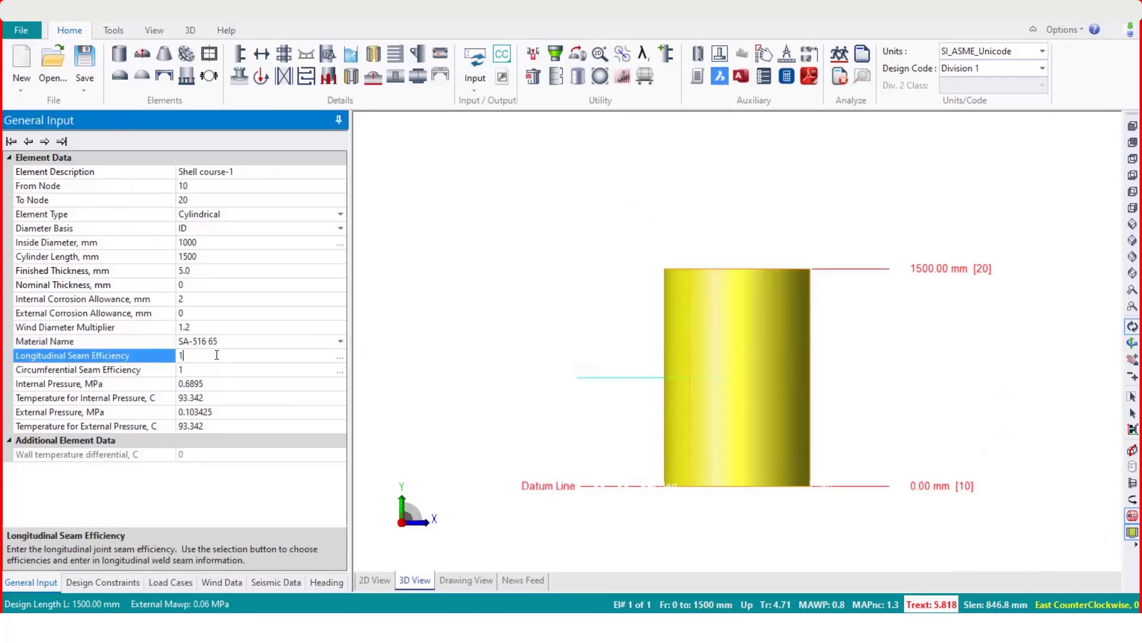
mouse_move(727, 406)
left_mouse_down()
mouse_move(638, 372)
mouse_move(509, 355)
mouse_move(609, 409)
mouse_move(720, 405)
left_mouse_up()
left_click(1133, 126)
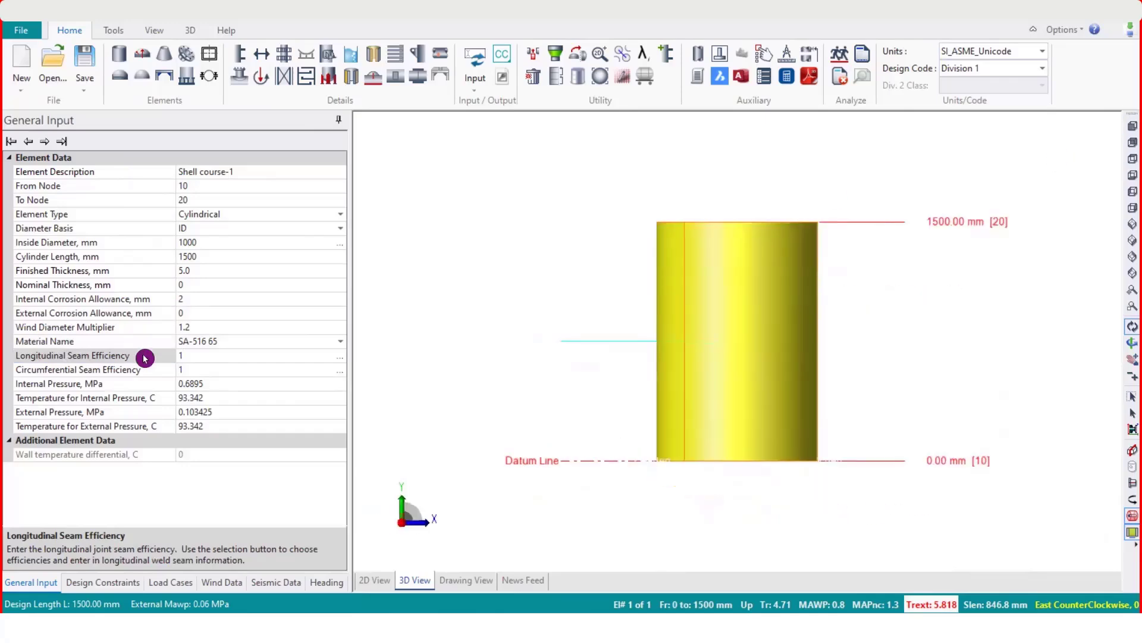
left_click(341, 361)
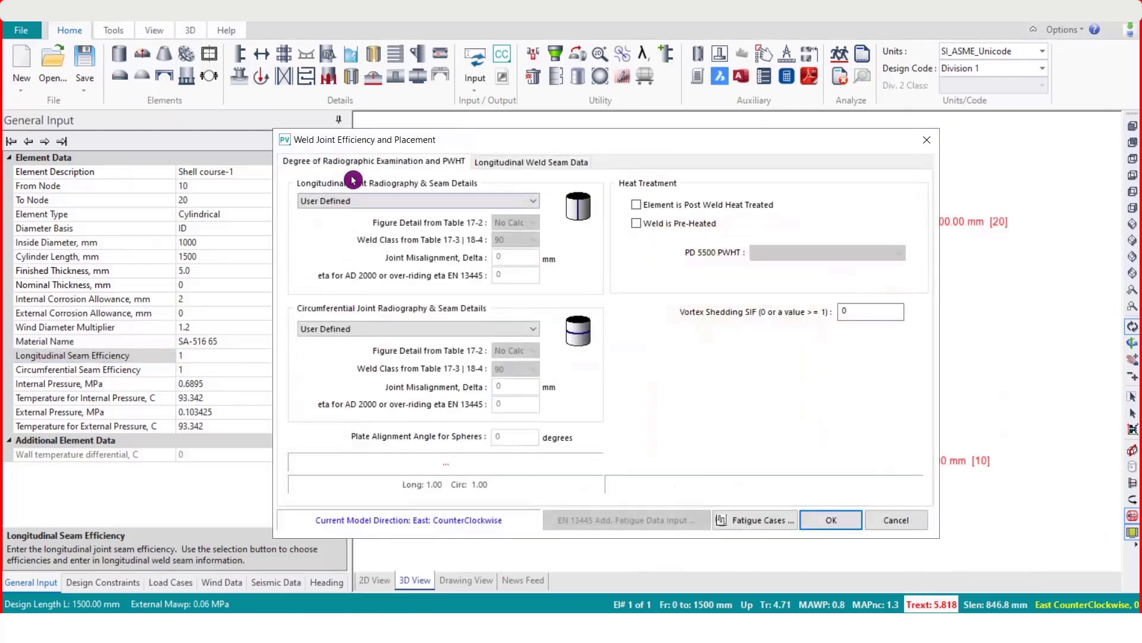
left_click_drag(382, 140, 525, 93)
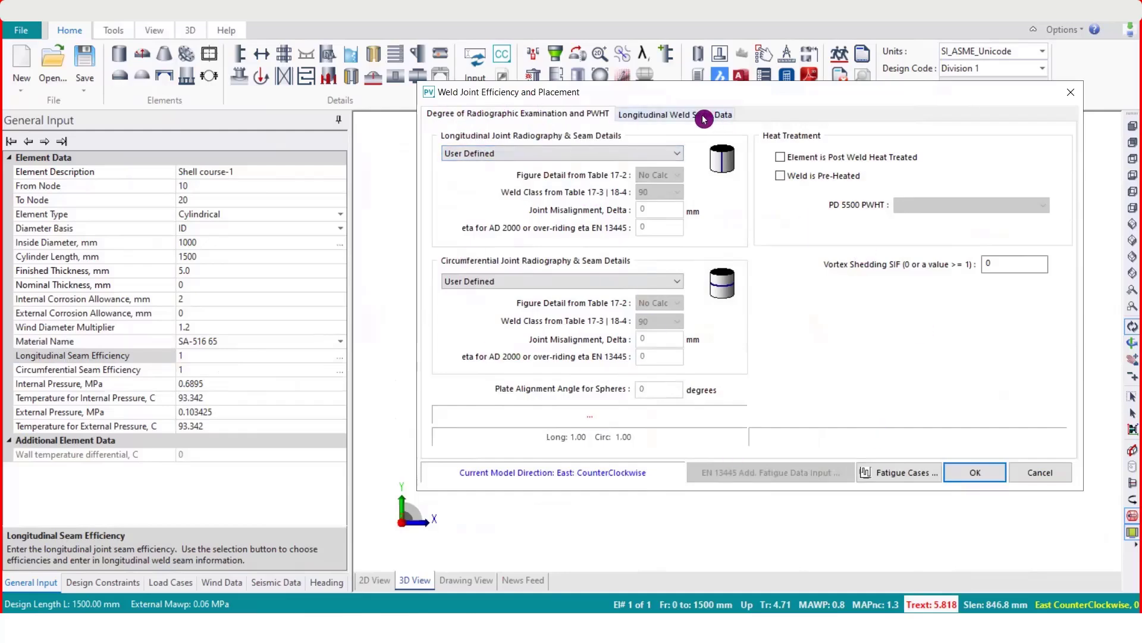
left_click(723, 115)
left_click(568, 115)
left_click(636, 113)
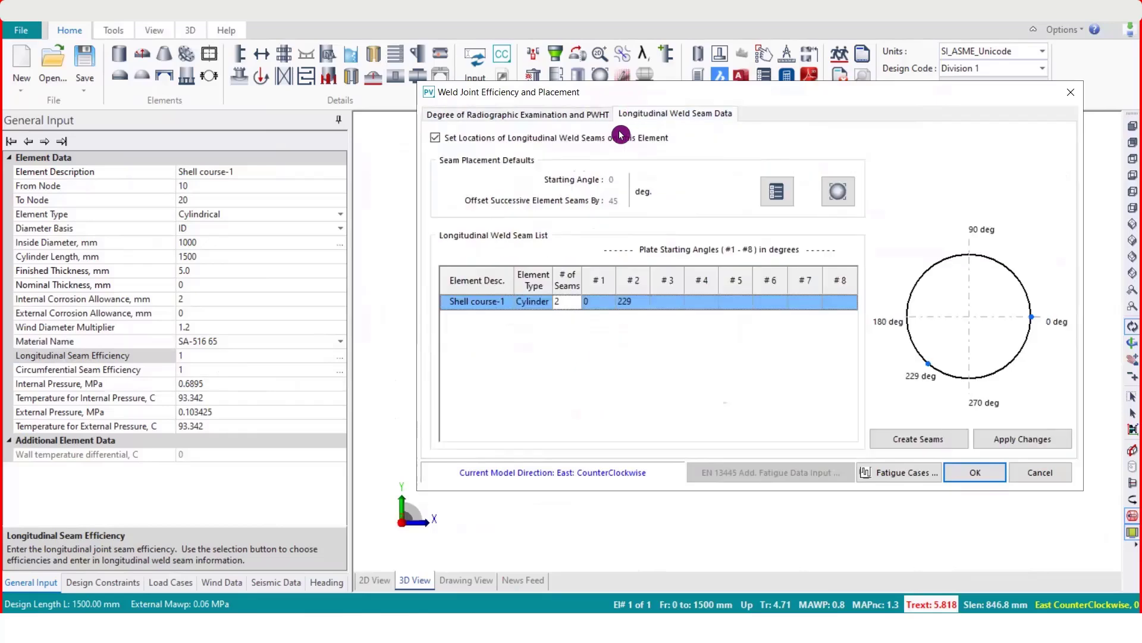
left_click(568, 114)
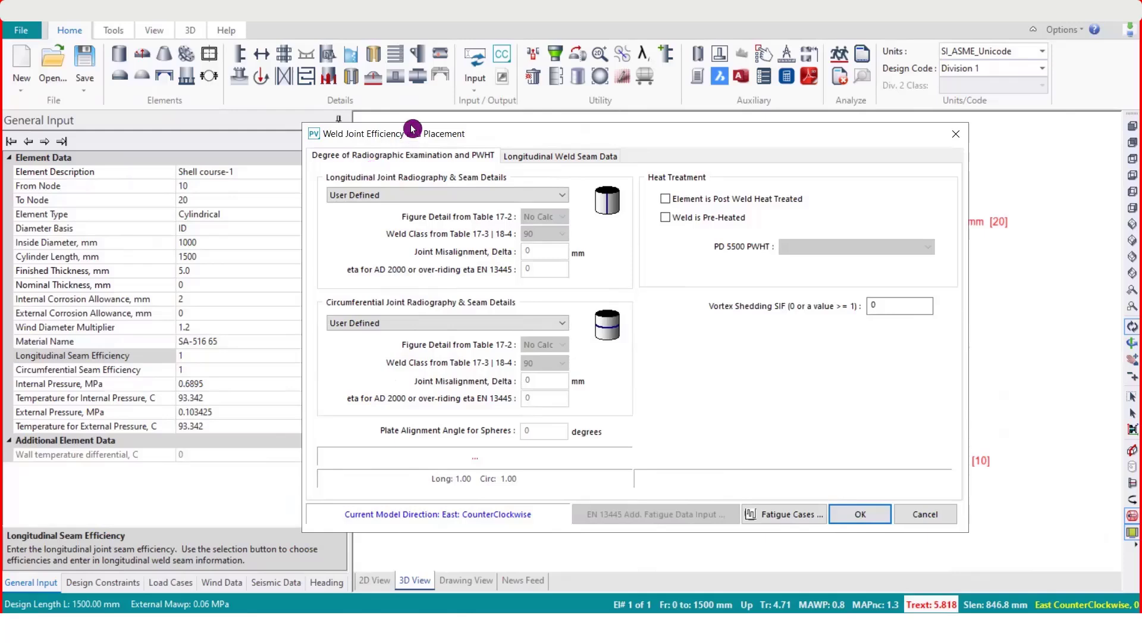
Step: Set both the longitudinal and circumferential joint radiography to Spot Radiography per UW-11(b) Type 1 and accept the weld joint settings
left_click_drag(412, 128, 494, 128)
left_click(537, 196)
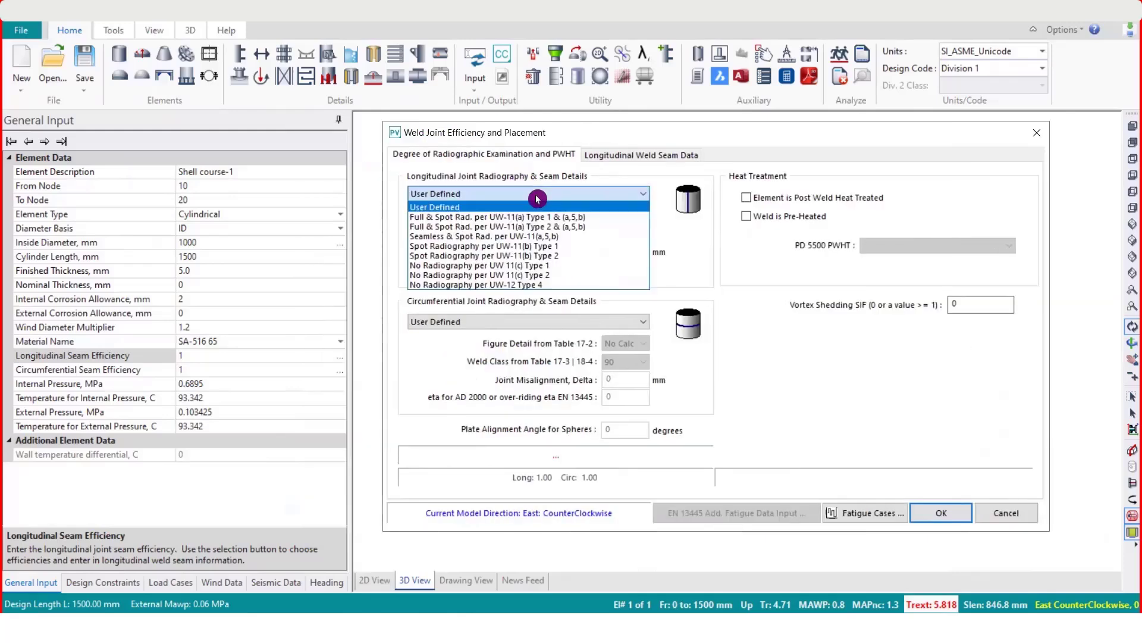
left_click(587, 246)
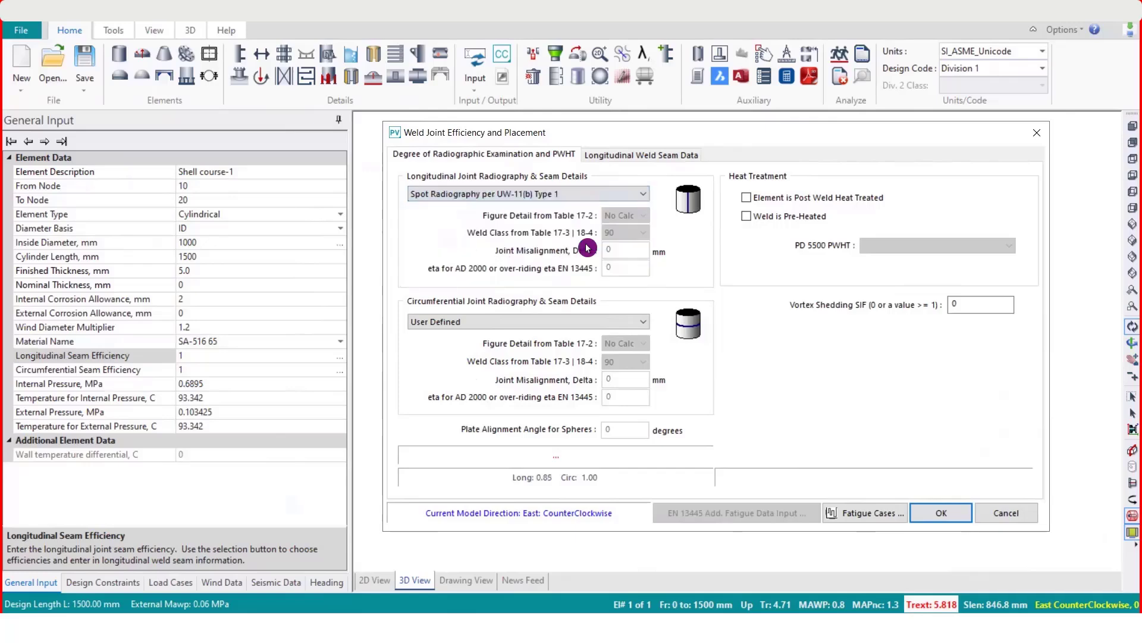
left_click(548, 326)
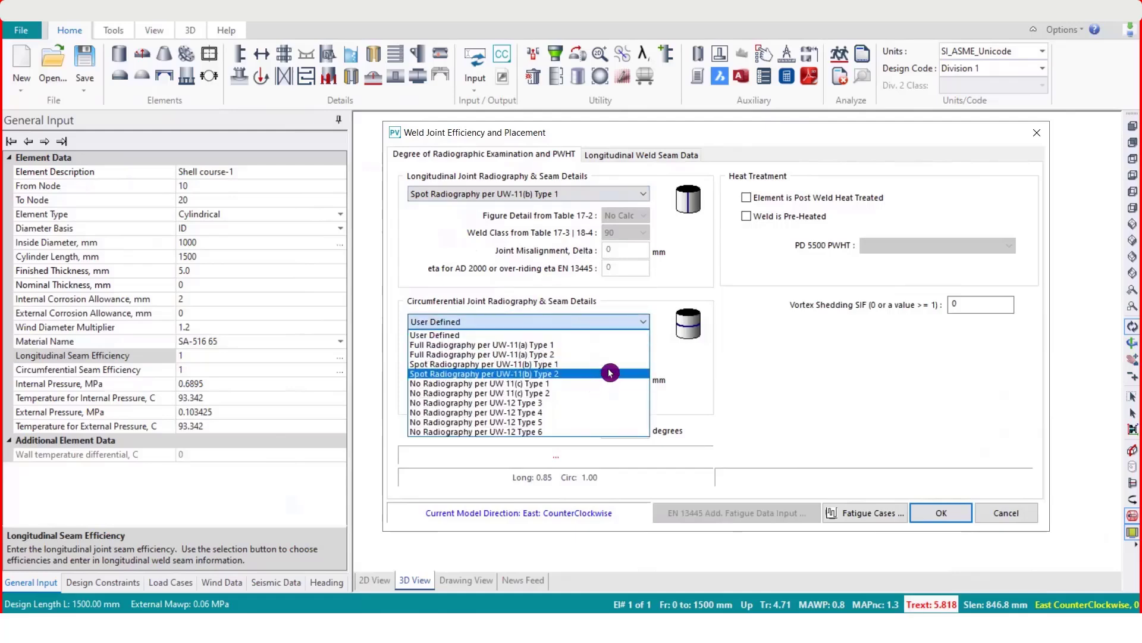
left_click(612, 368)
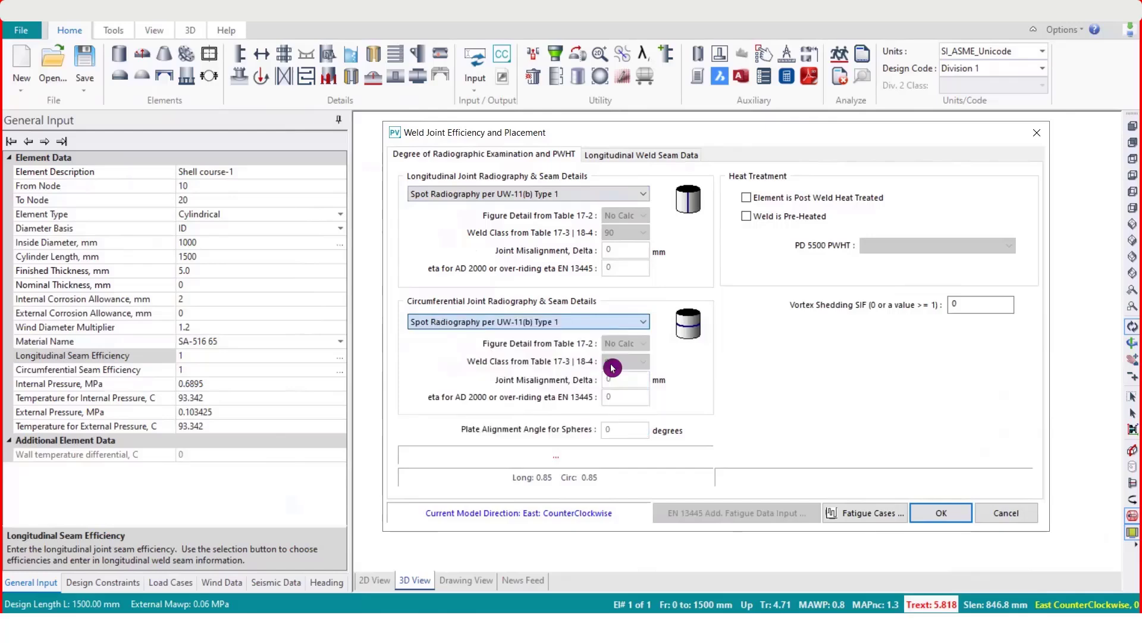
left_click(942, 511)
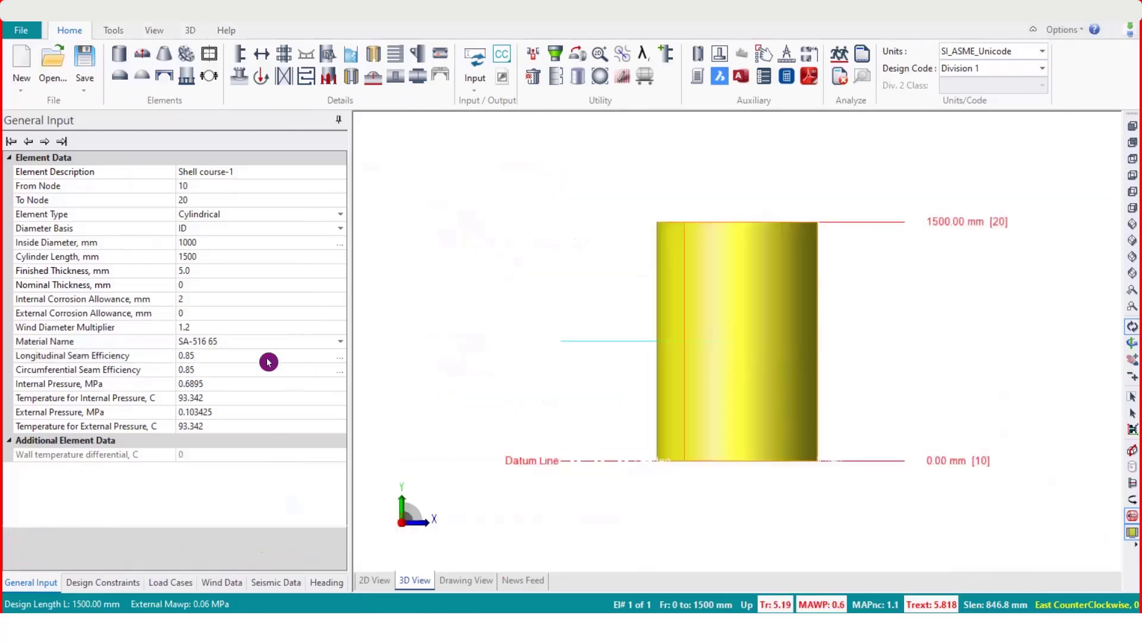
Step: Enter 0.85 as the longitudinal seam efficiency of the shell course
left_click(267, 358)
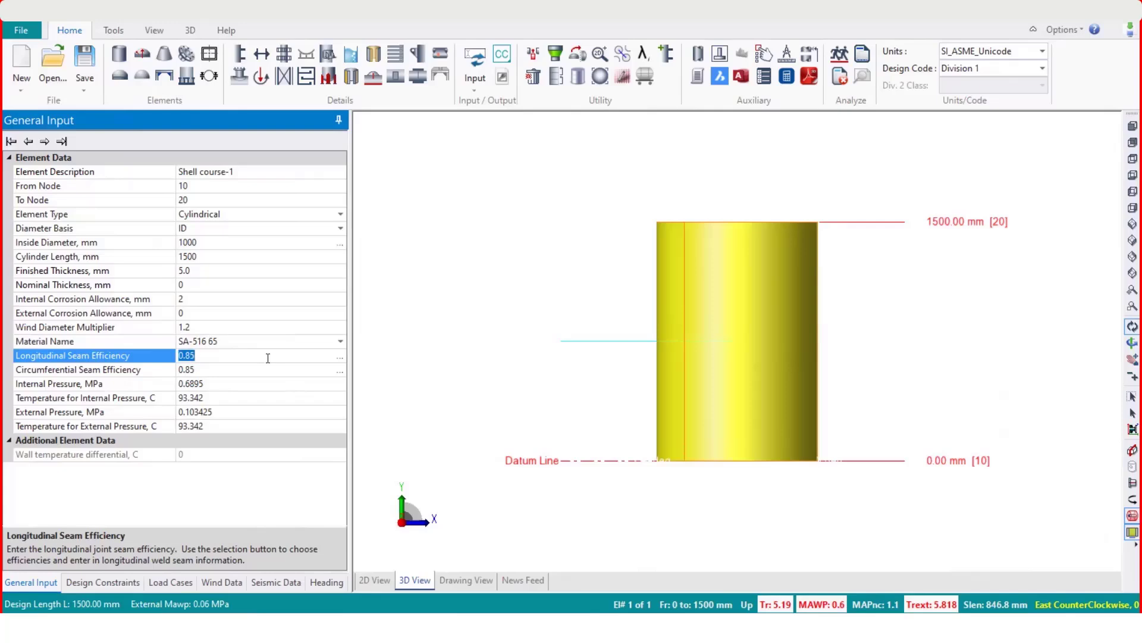
type("0.8")
left_click(268, 361)
type("5")
left_click(269, 361)
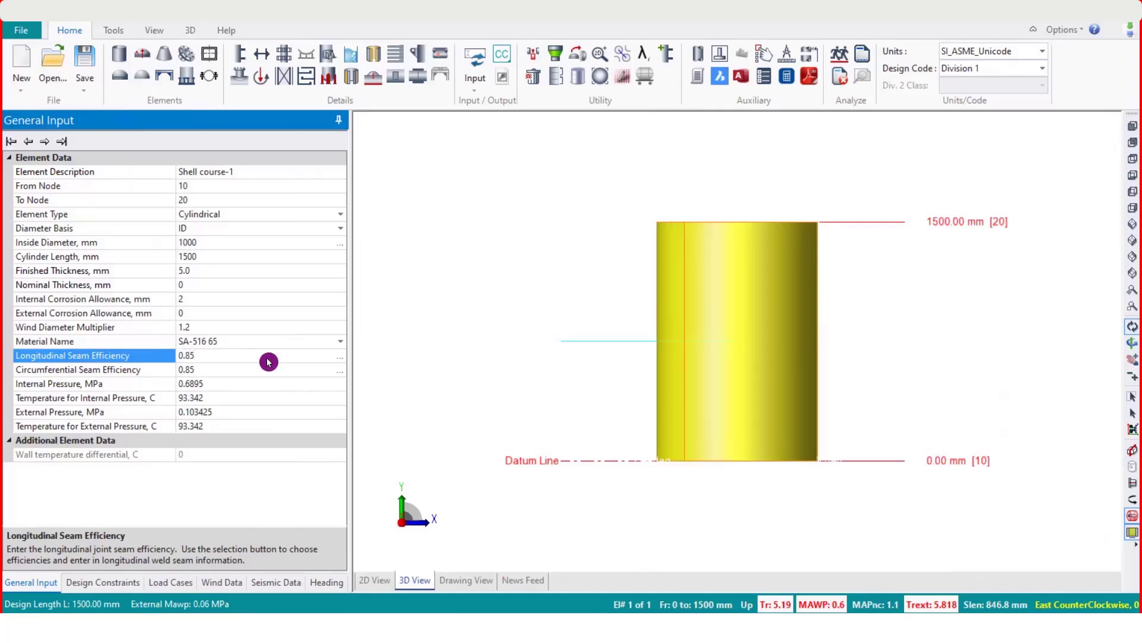
Step: Check the heat treatment requirement in the weld joint settings by enabling and disabling post weld heat treatment, and accept the settings
left_click(339, 355)
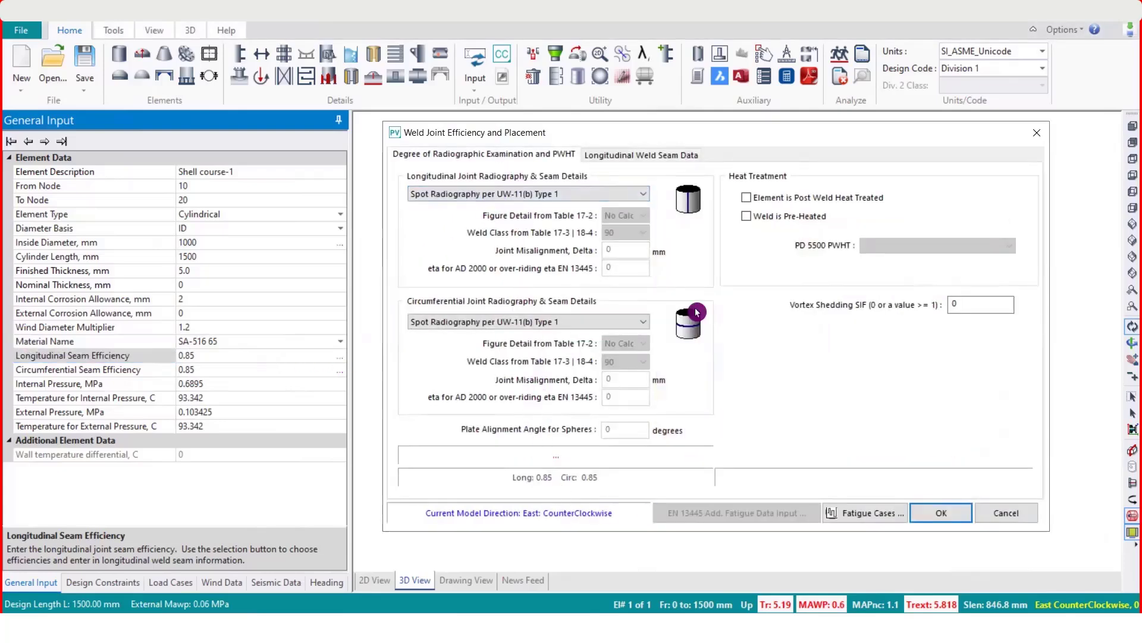
left_click(829, 202)
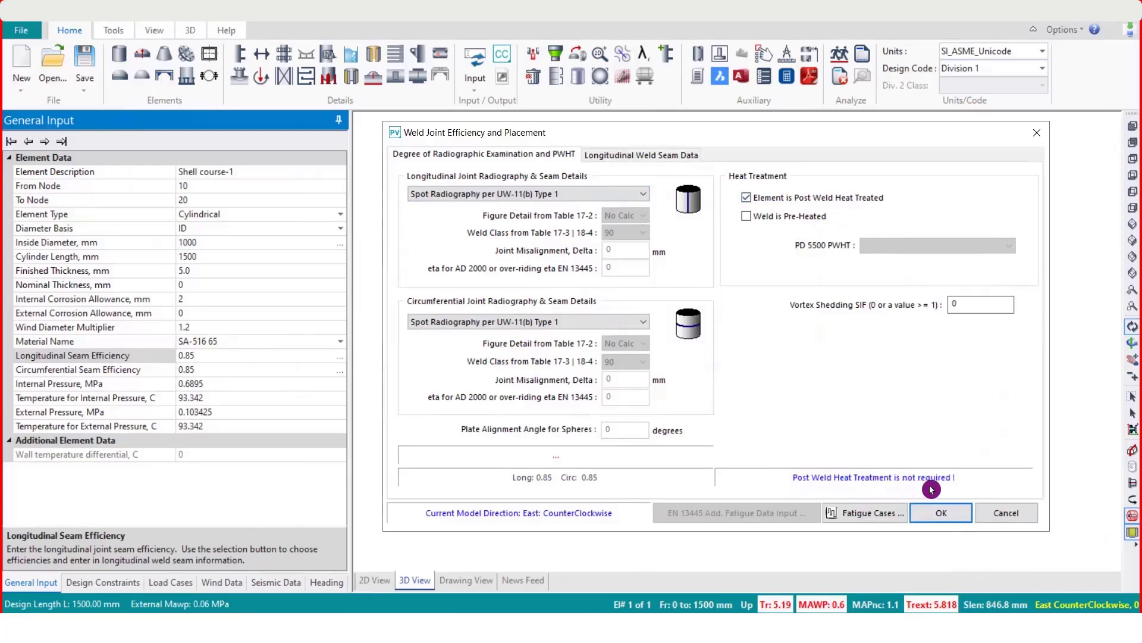
left_click(818, 203)
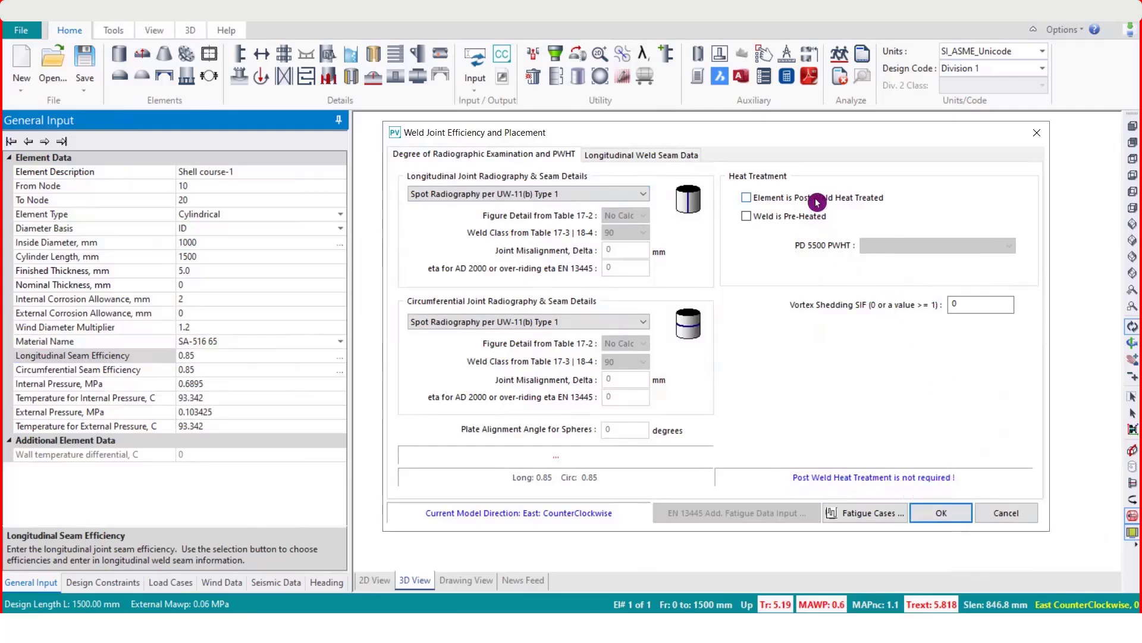
left_click(943, 514)
Step: Set the shell course's finished thickness to 40 mm and mark the element as post weld heat treated in the weld joint settings
left_click(237, 270)
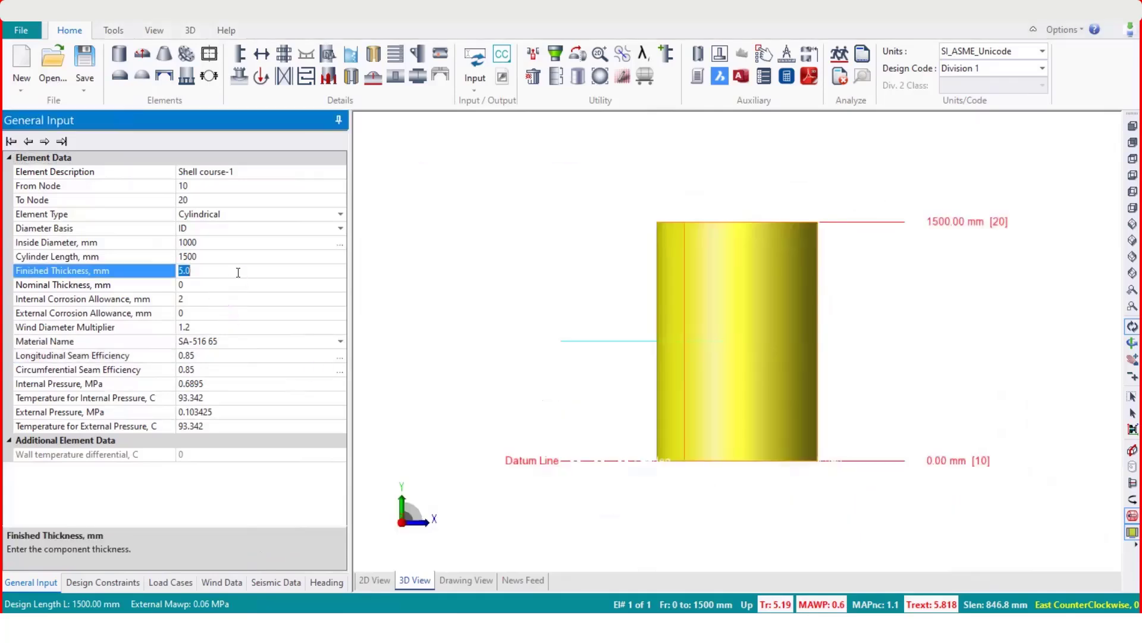
type("40")
key("Return")
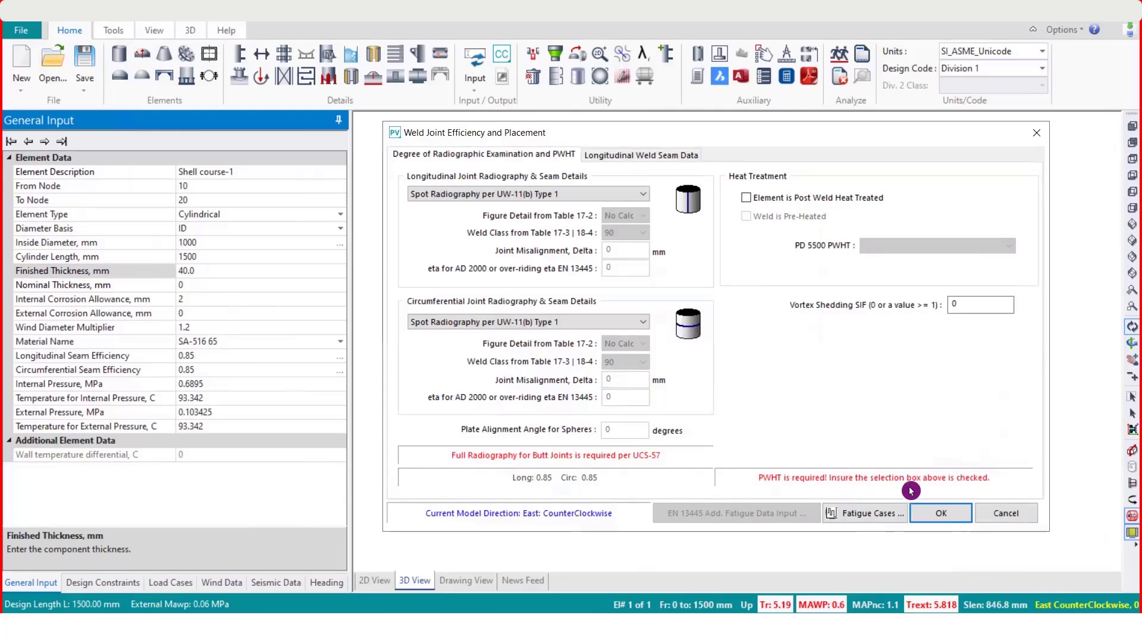
left_click(783, 197)
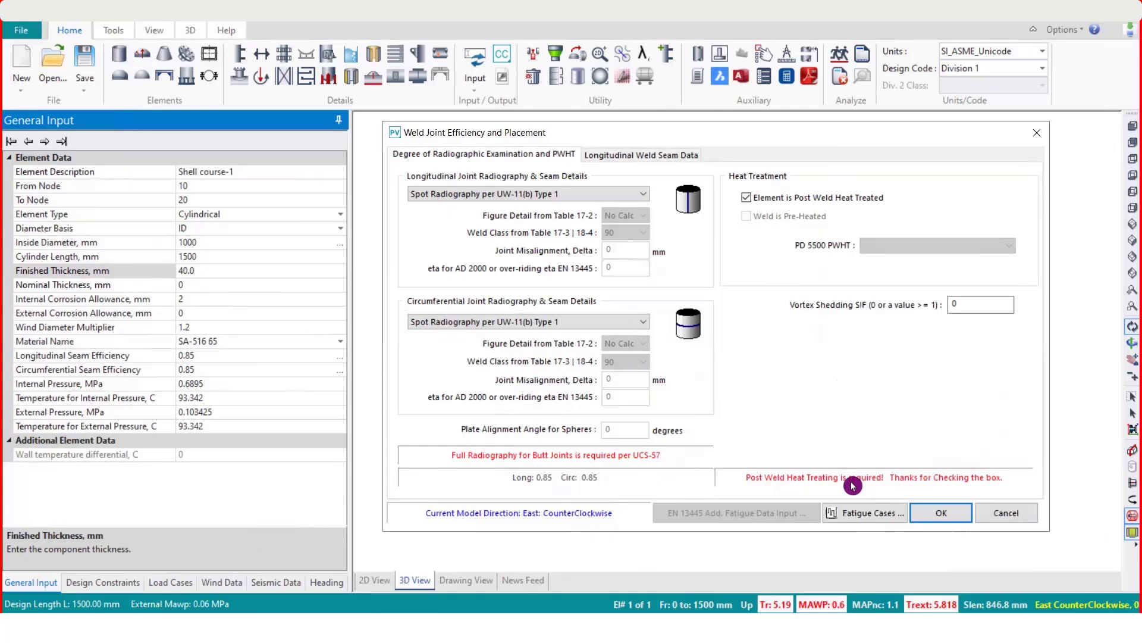
key("Return")
Step: Reduce the shell course to 1 longitudinal weld seam, remove the second plate starting angle, and accept the weld joint settings
left_click(240, 355)
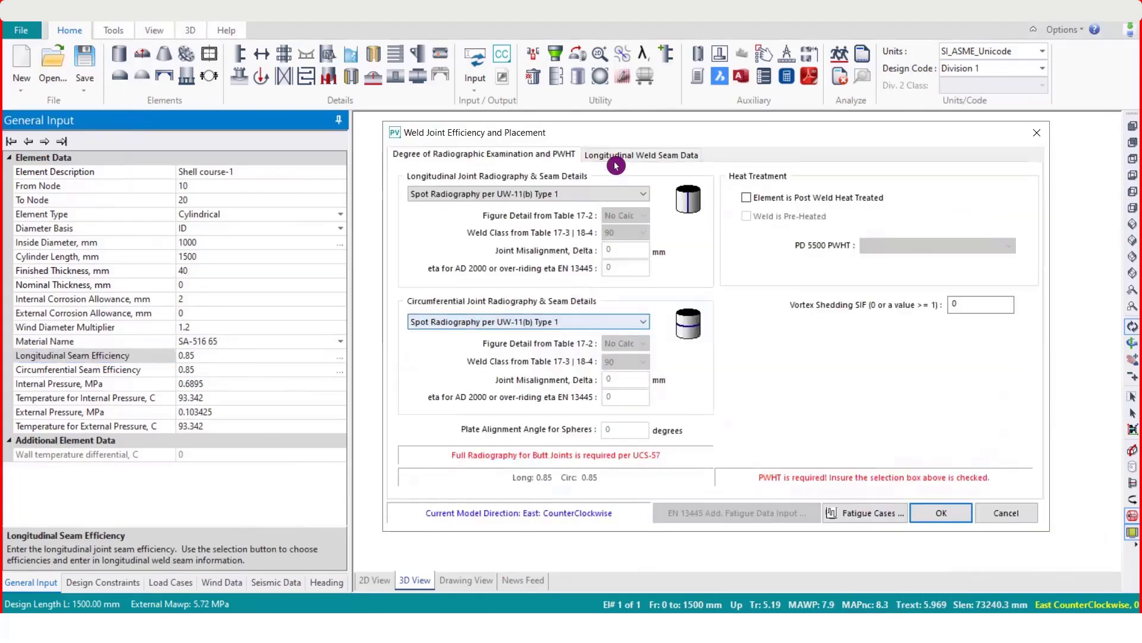
left_click(622, 156)
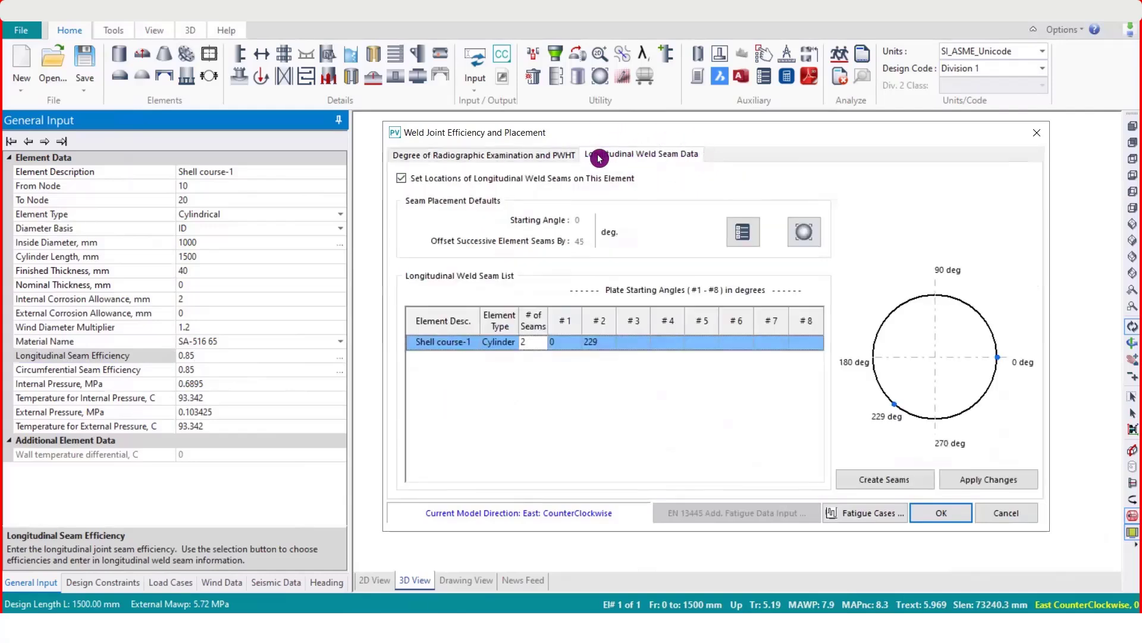
left_click(534, 341)
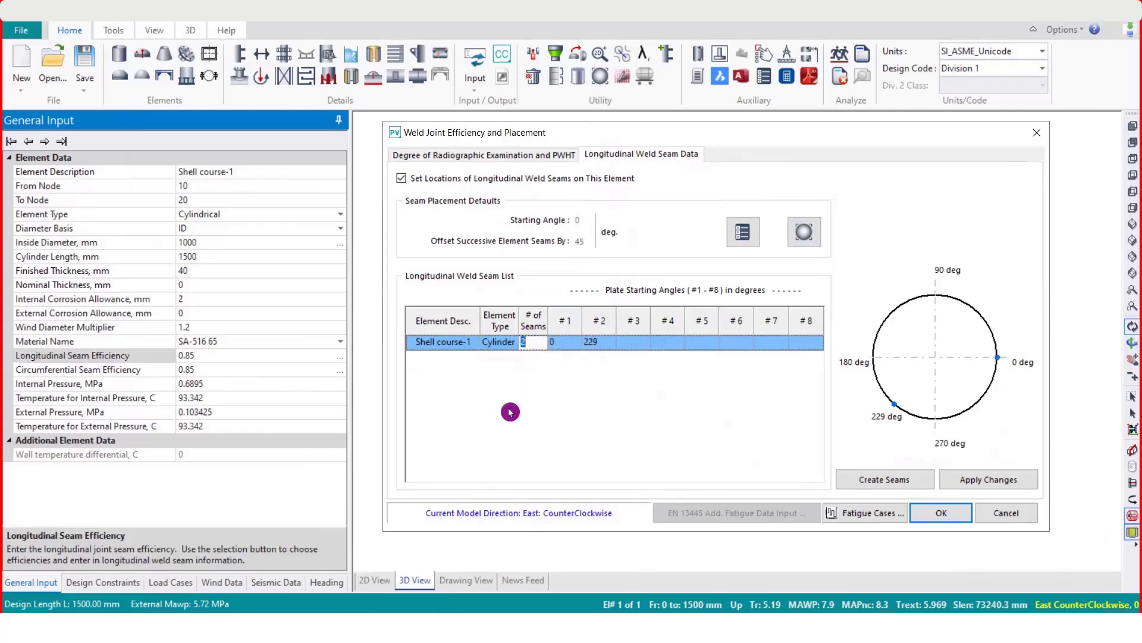
type("1")
left_click(575, 350)
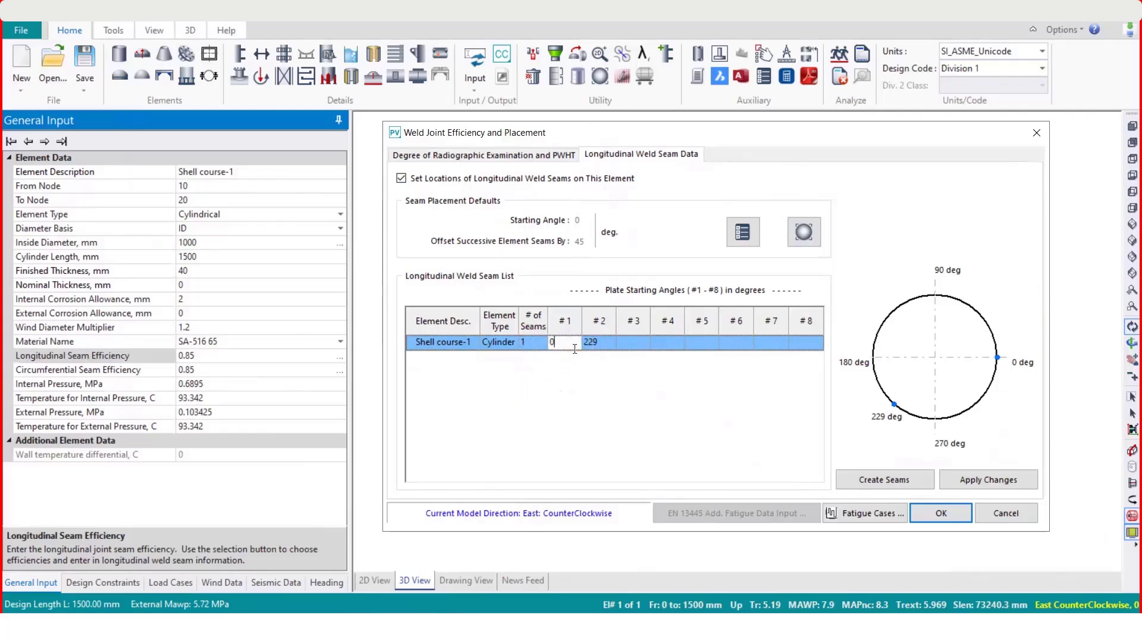
left_click(601, 344)
key("Delete")
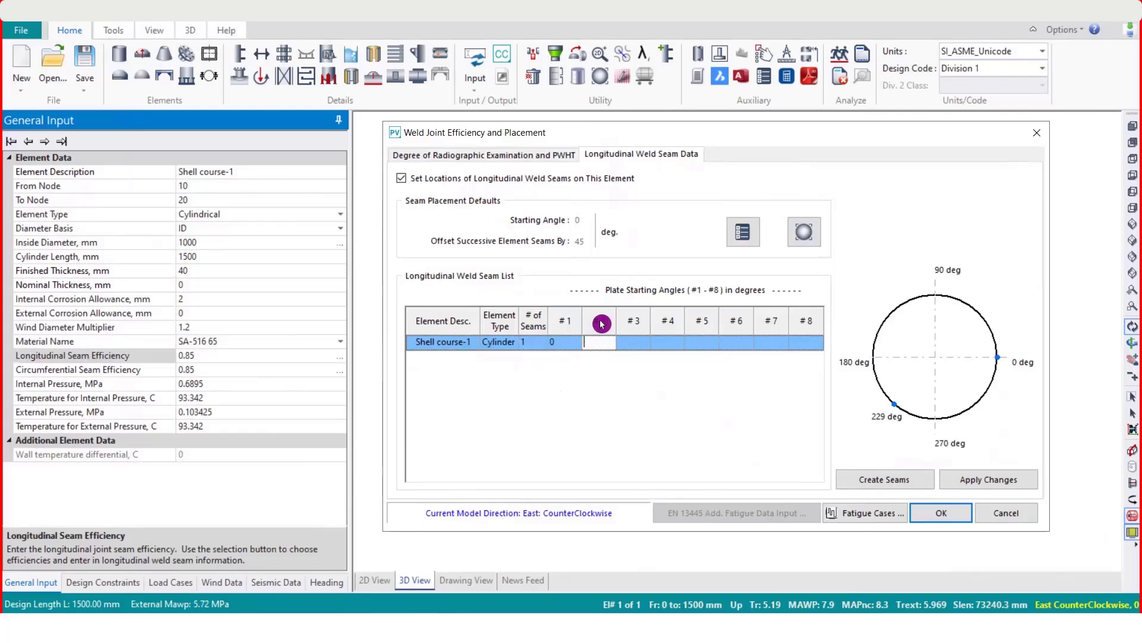
key("Return")
key("BackSpace")
left_click(544, 342)
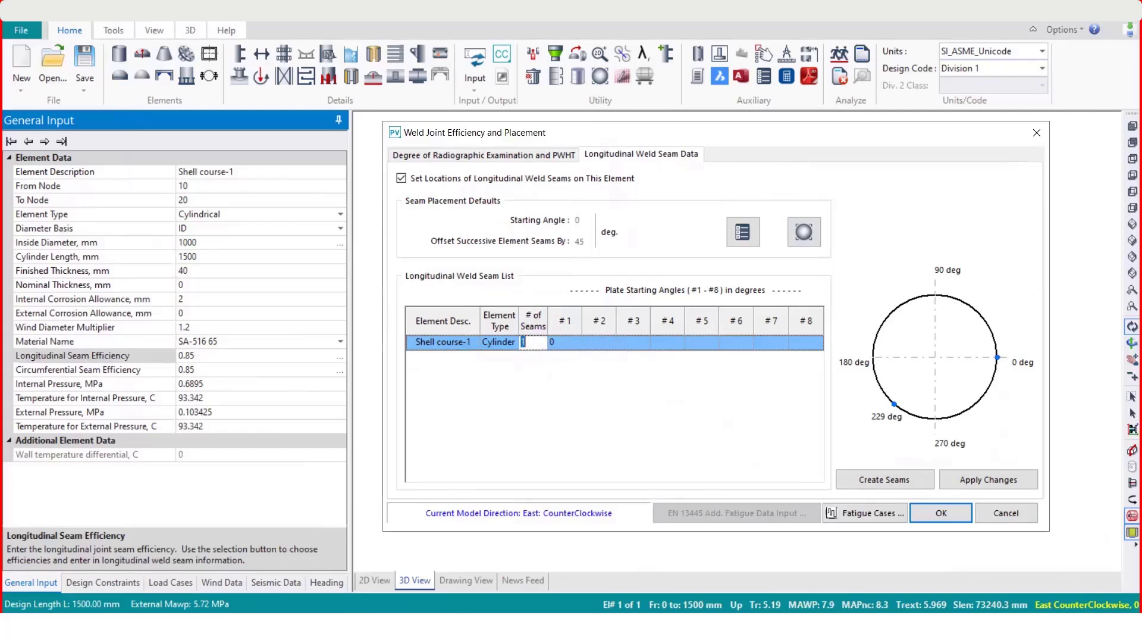
left_click(943, 516)
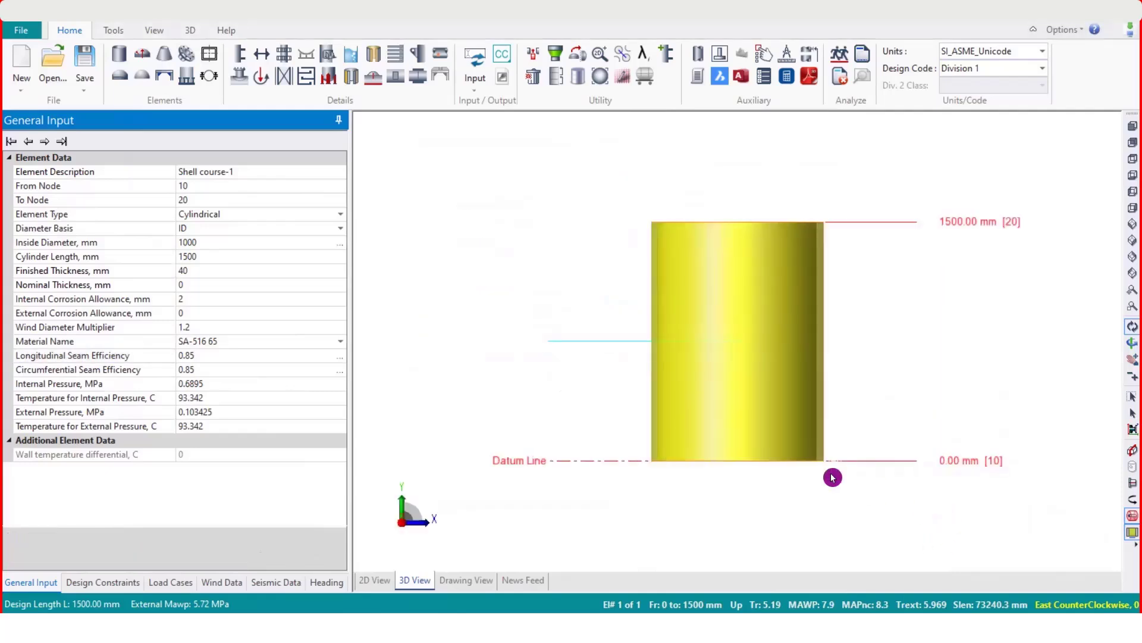
Step: Switch the 3D model from transparent to opaque display and inspect the shell course's longitudinal weld seam from several sides
left_click_drag(833, 477, 745, 401)
scroll(822, 293, "up", 3)
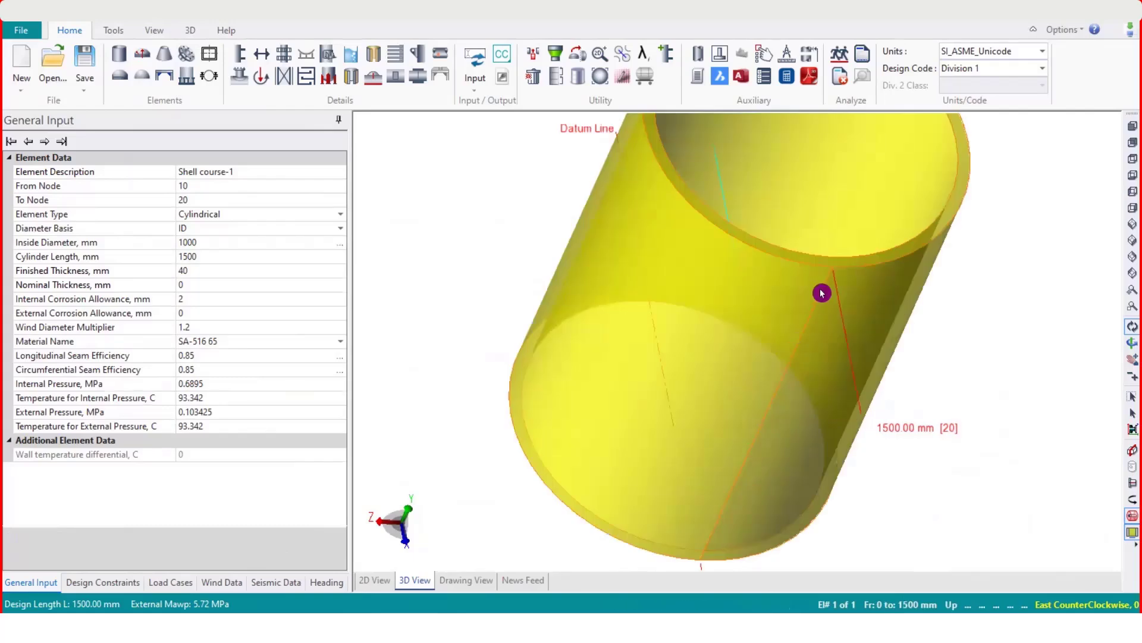
left_click(1132, 126)
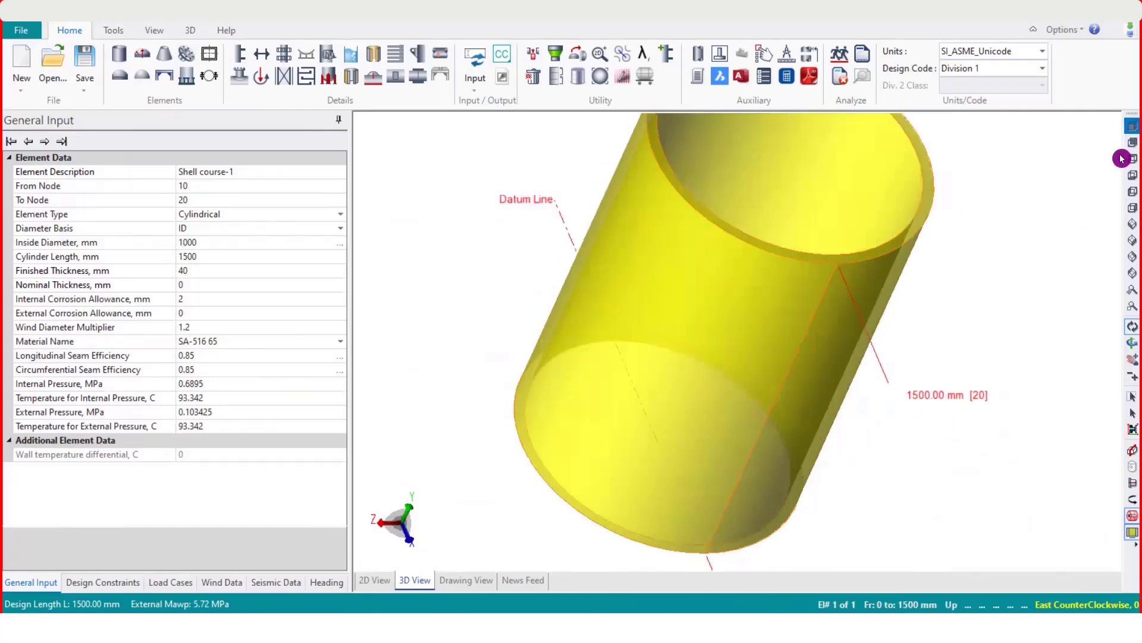
left_click(1122, 159)
left_click(1132, 533)
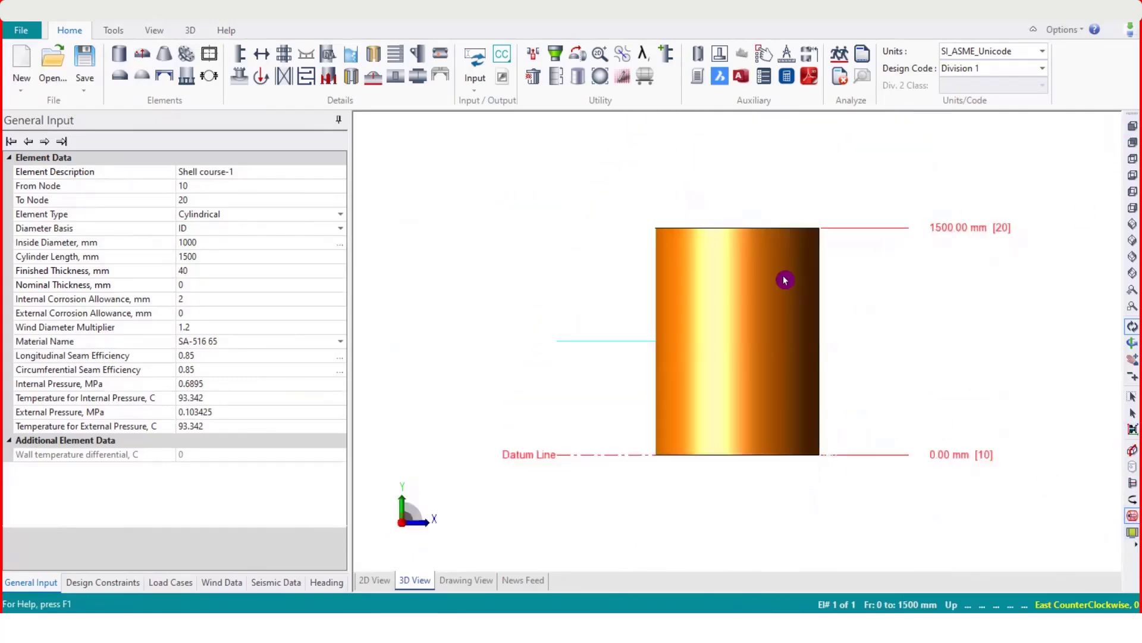
left_click_drag(784, 280, 635, 294)
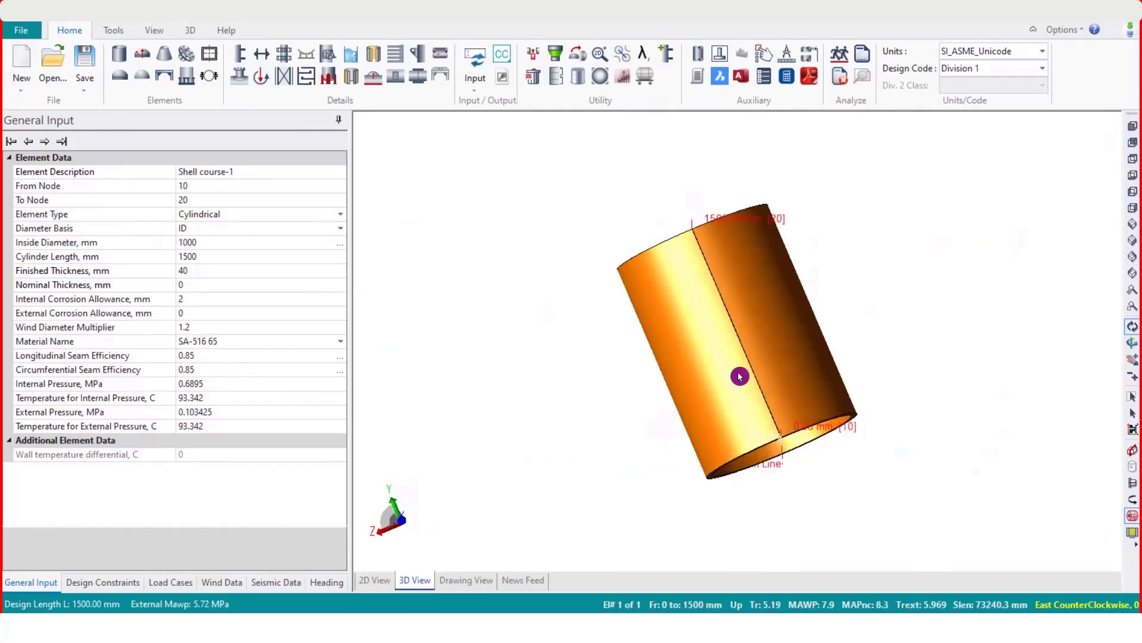
mouse_move(772, 409)
left_mouse_down()
mouse_move(630, 373)
mouse_move(592, 385)
mouse_move(1018, 372)
mouse_move(695, 390)
mouse_move(651, 379)
mouse_move(859, 411)
mouse_move(849, 389)
left_mouse_up()
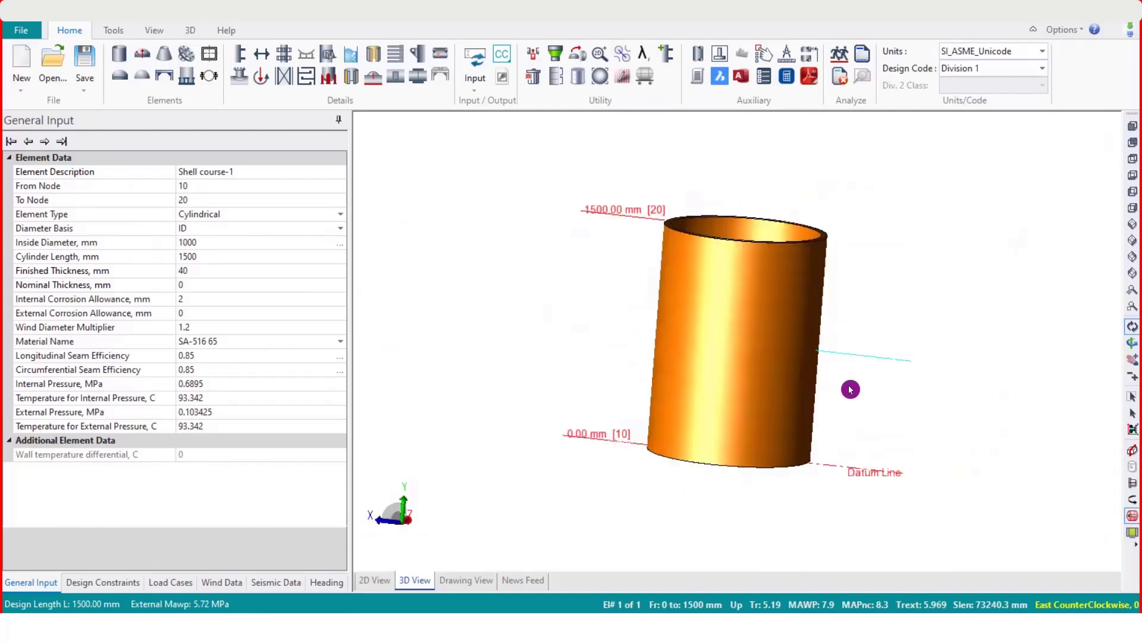
left_click(1133, 142)
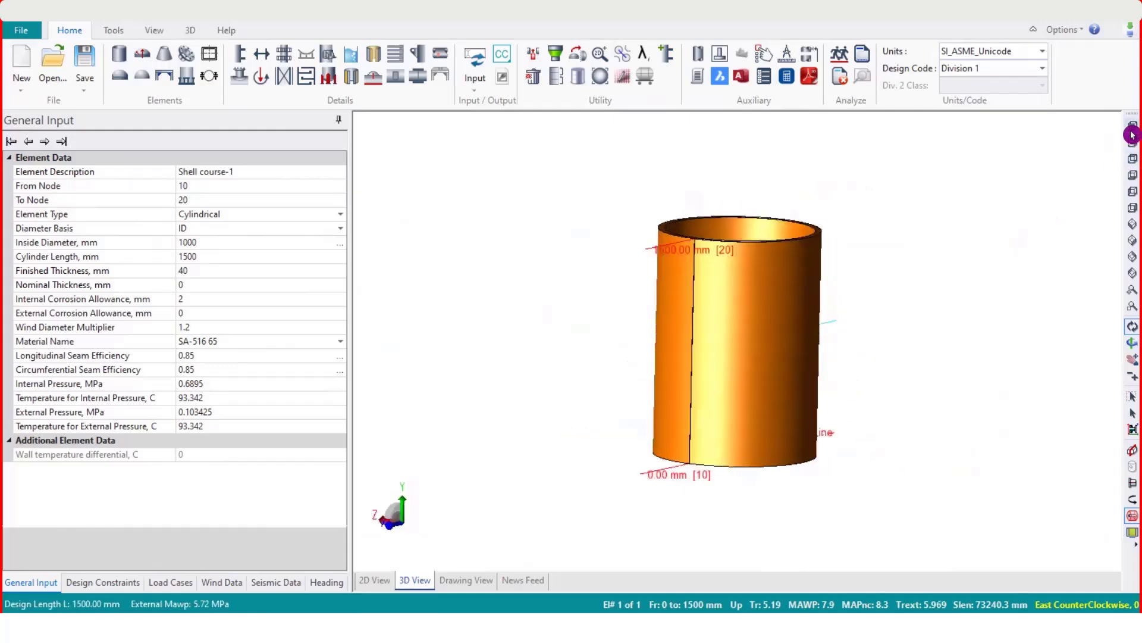
Step: Set the starting angle of the shell course's longitudinal weld seam to 45 degrees and accept the weld joint settings
left_click(343, 356)
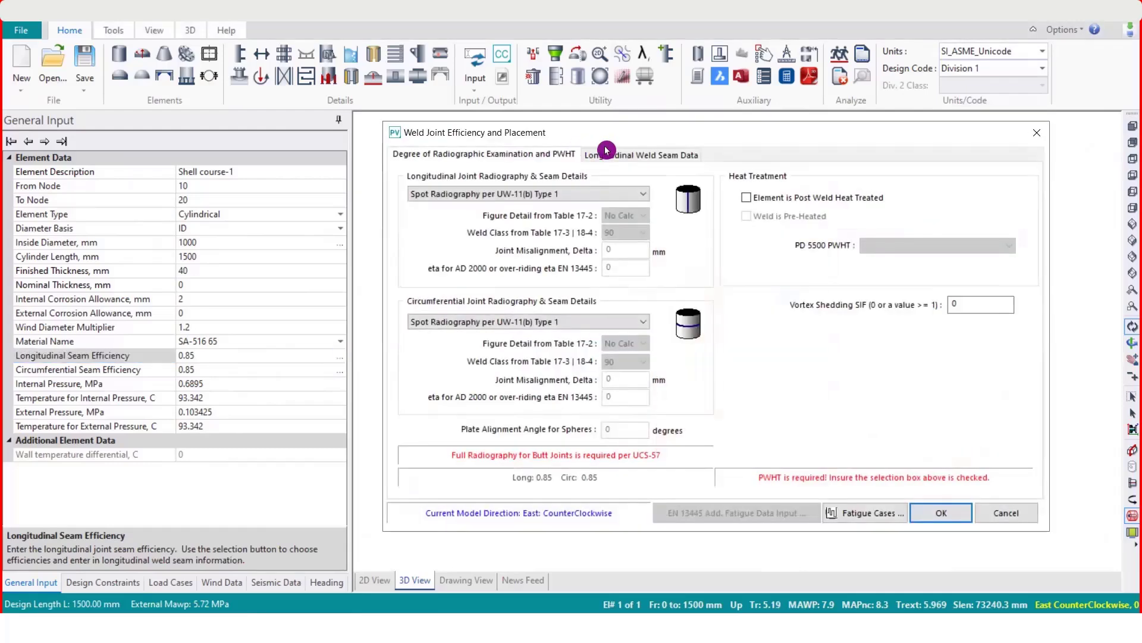
left_click(637, 154)
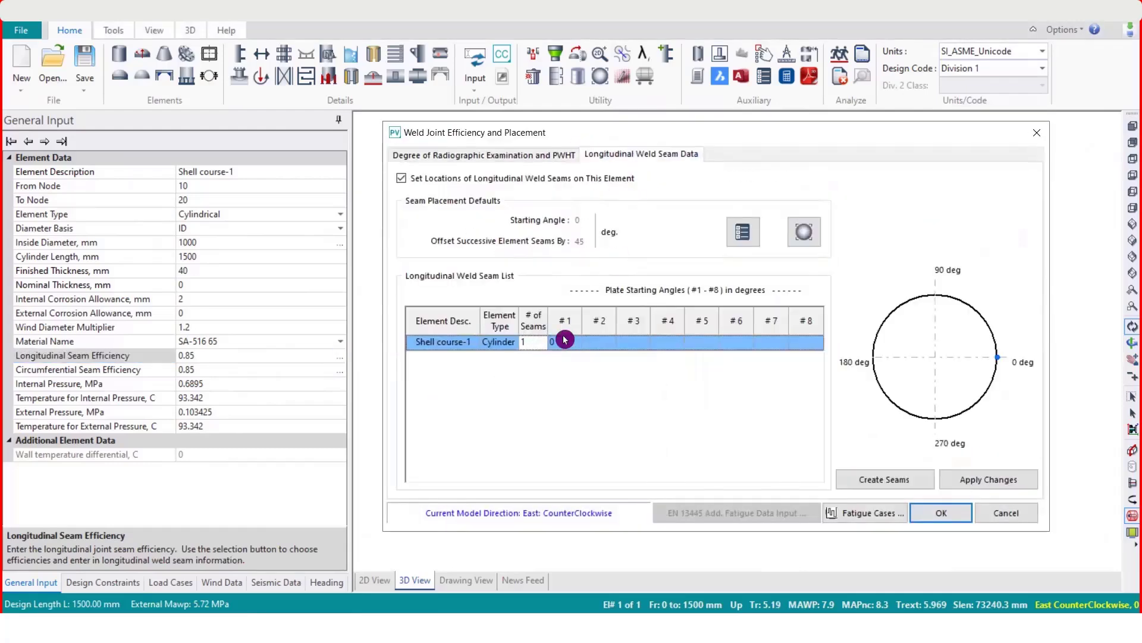
left_click(569, 341)
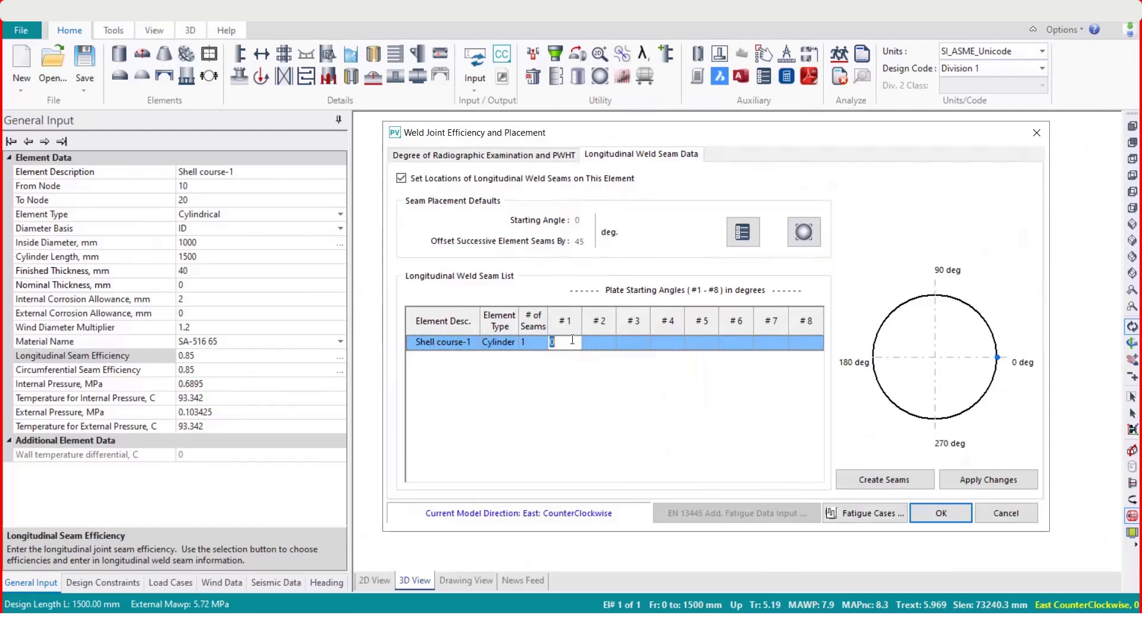
type("46")
key("BackSpace")
type("5")
key("Tab")
key("Tab")
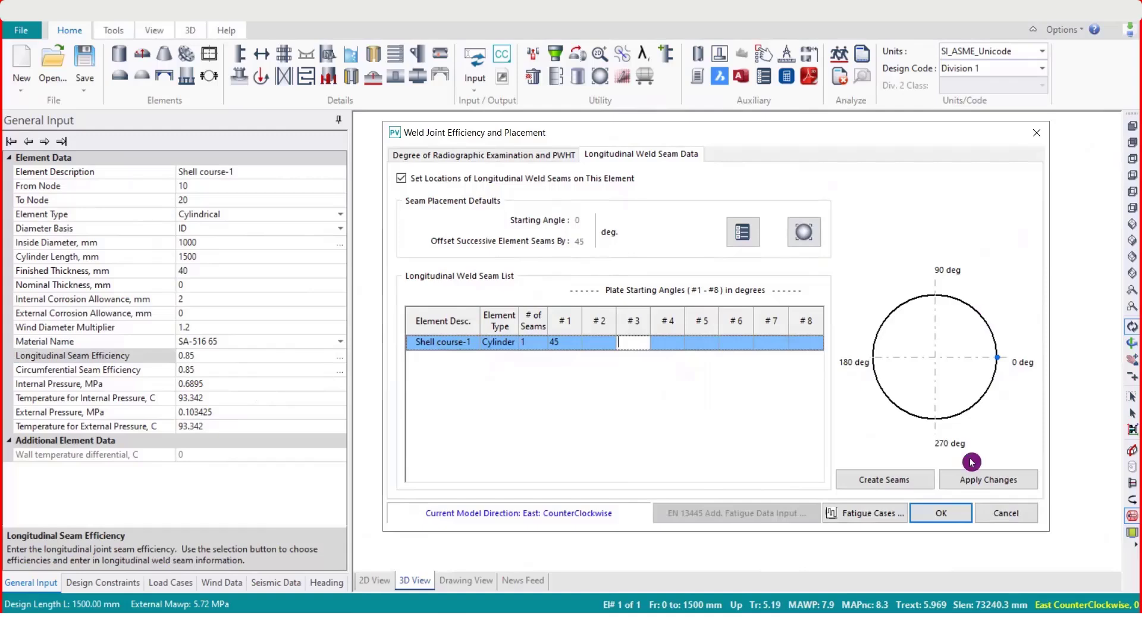
left_click(954, 512)
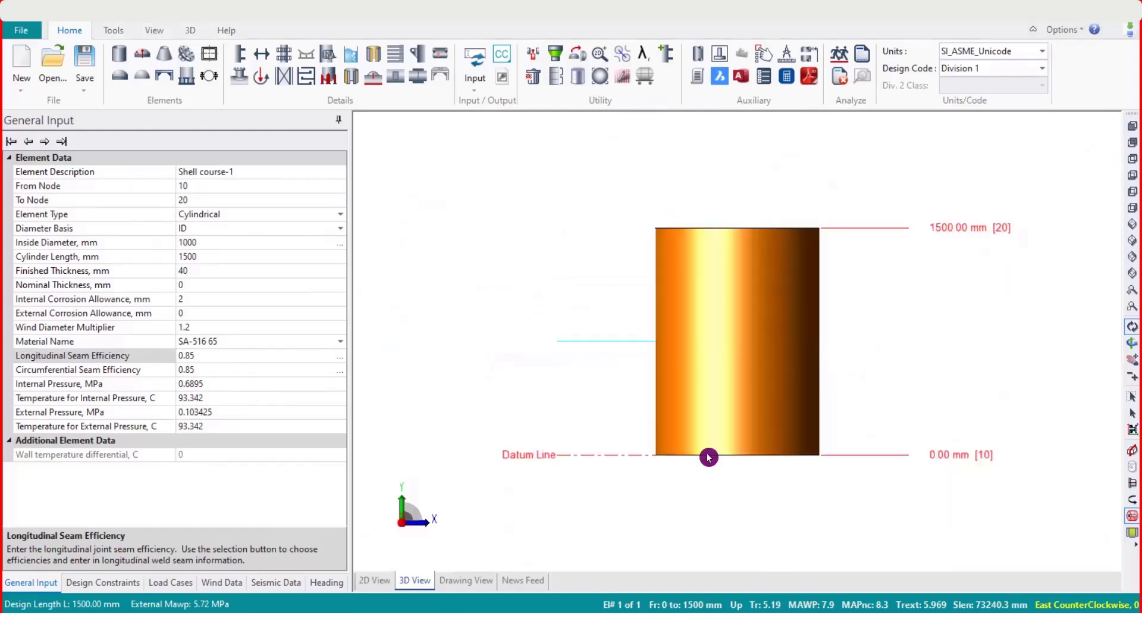
Step: Set the shell course's internal pressure to 1 MPa
left_click(240, 374)
left_click(232, 386)
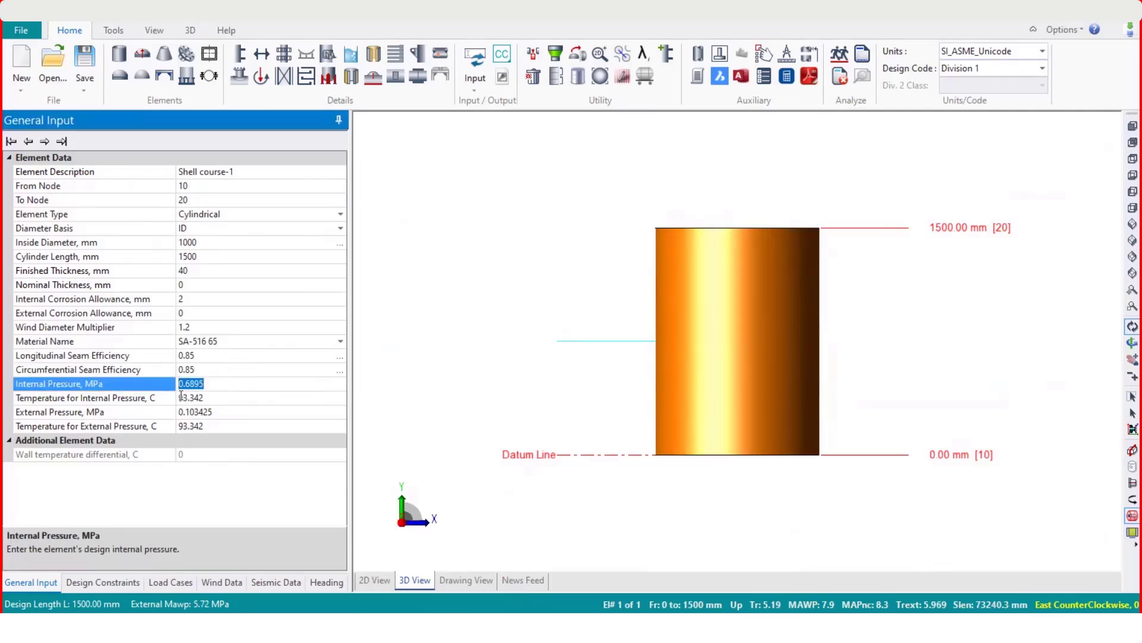
left_click(153, 390)
type("1")
left_click(165, 387)
left_click(233, 385)
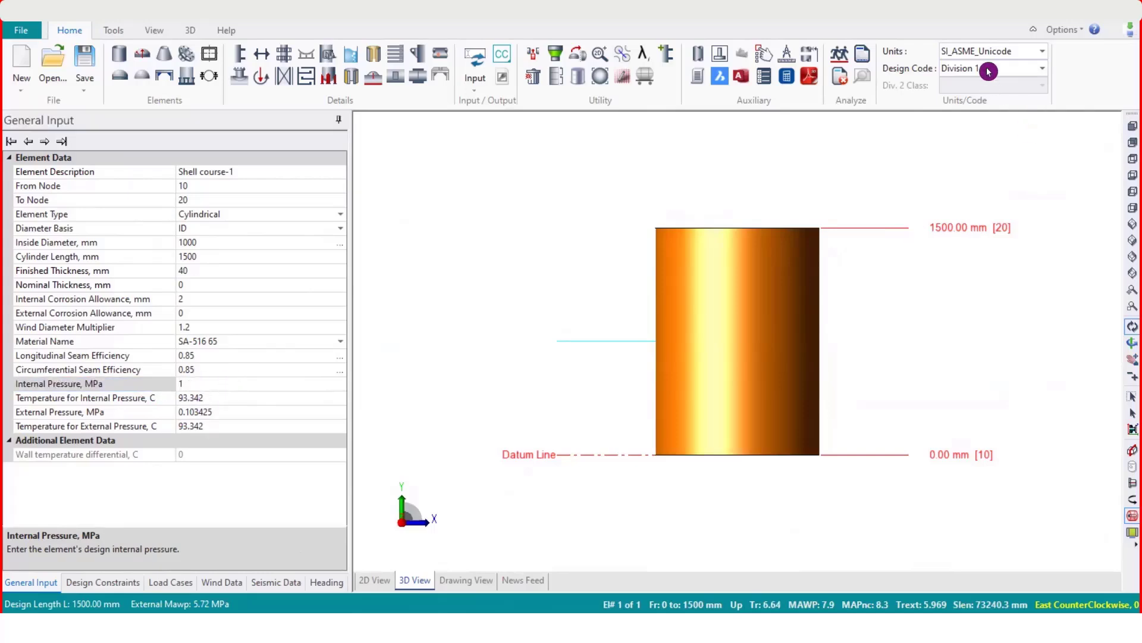
Step: Change the model's unit system to bars_UniCode and accept its conversion constants
left_click(994, 51)
scroll(936, 113, "up", 3)
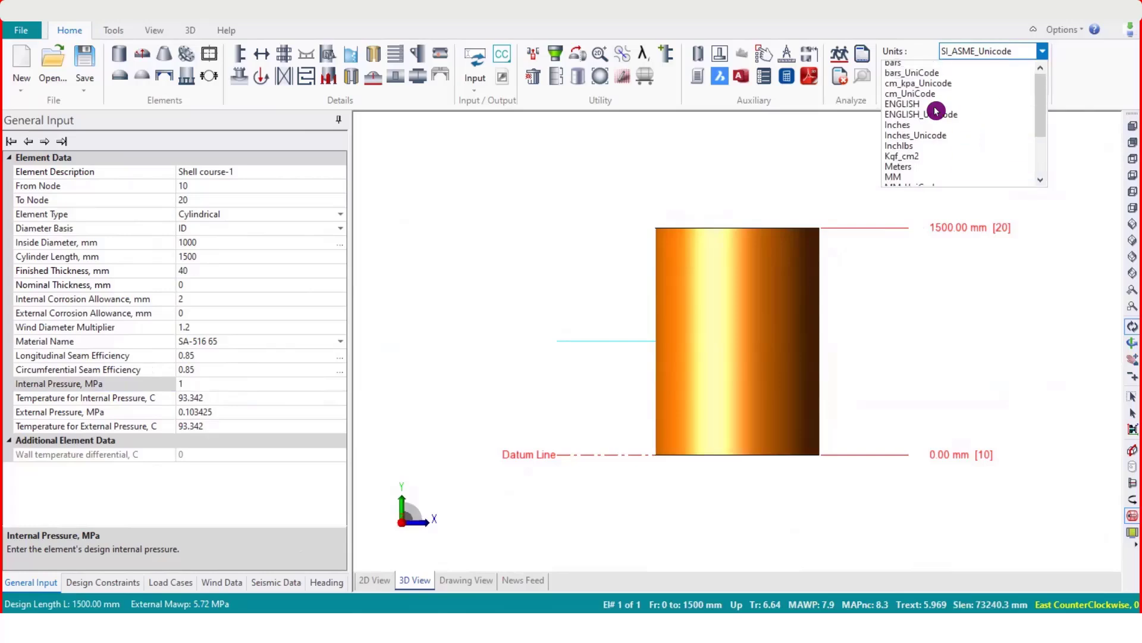
left_click(923, 77)
left_click(617, 470)
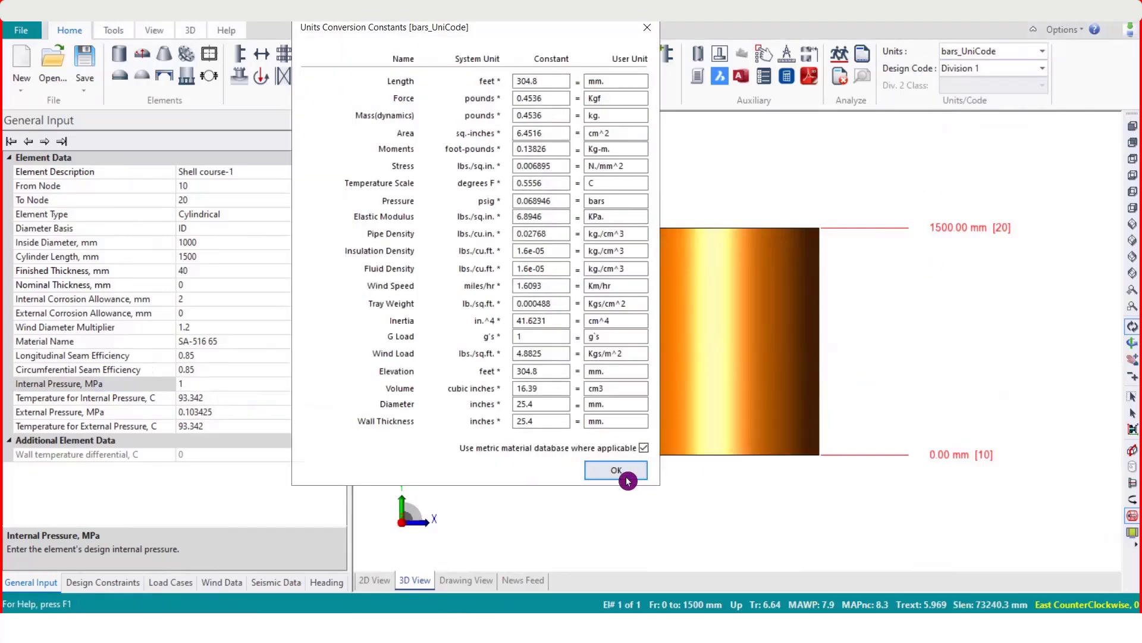
Step: Set the internal pressure to 10 bars at 100 °C, and the external pressure and its temperature to 0
left_click(239, 386)
double_click(239, 387)
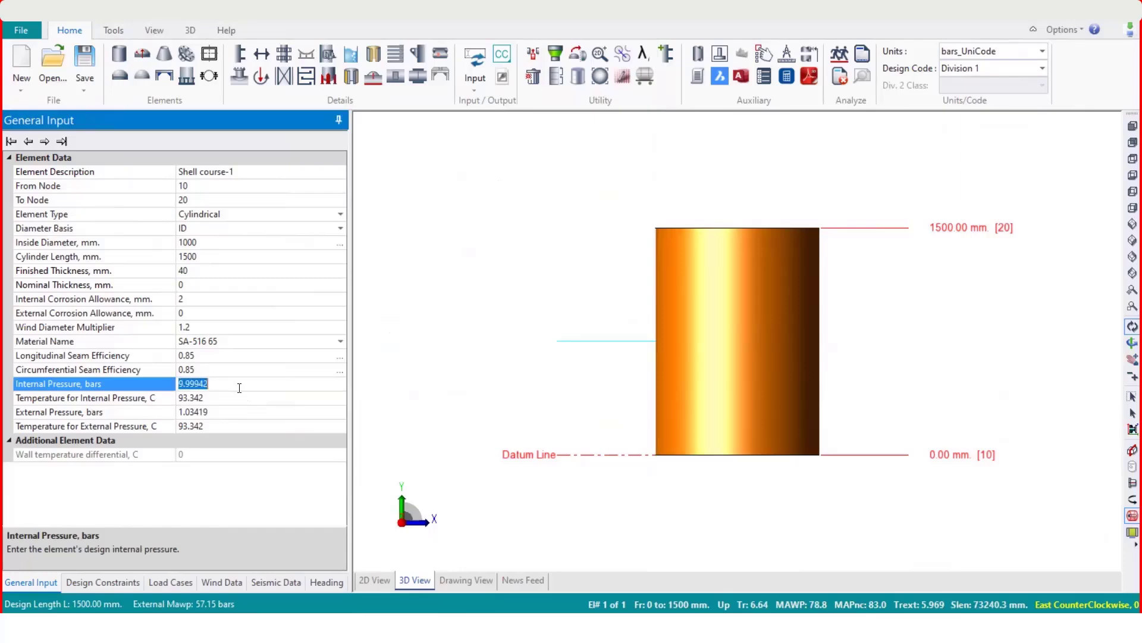
type("10")
left_click(240, 407)
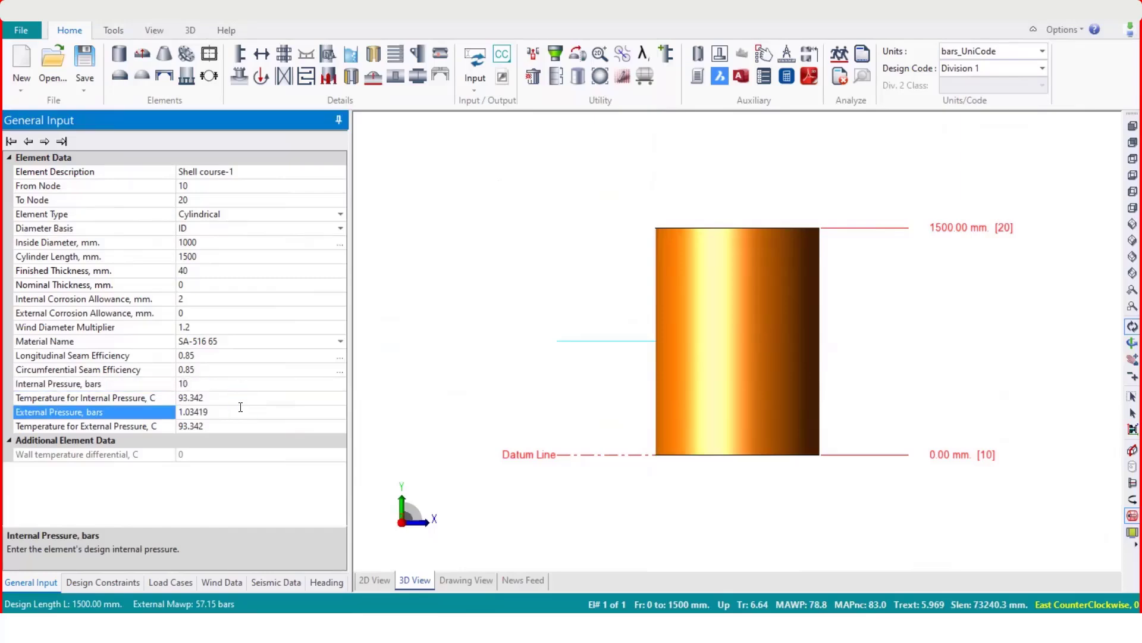
double_click(244, 397)
type("100")
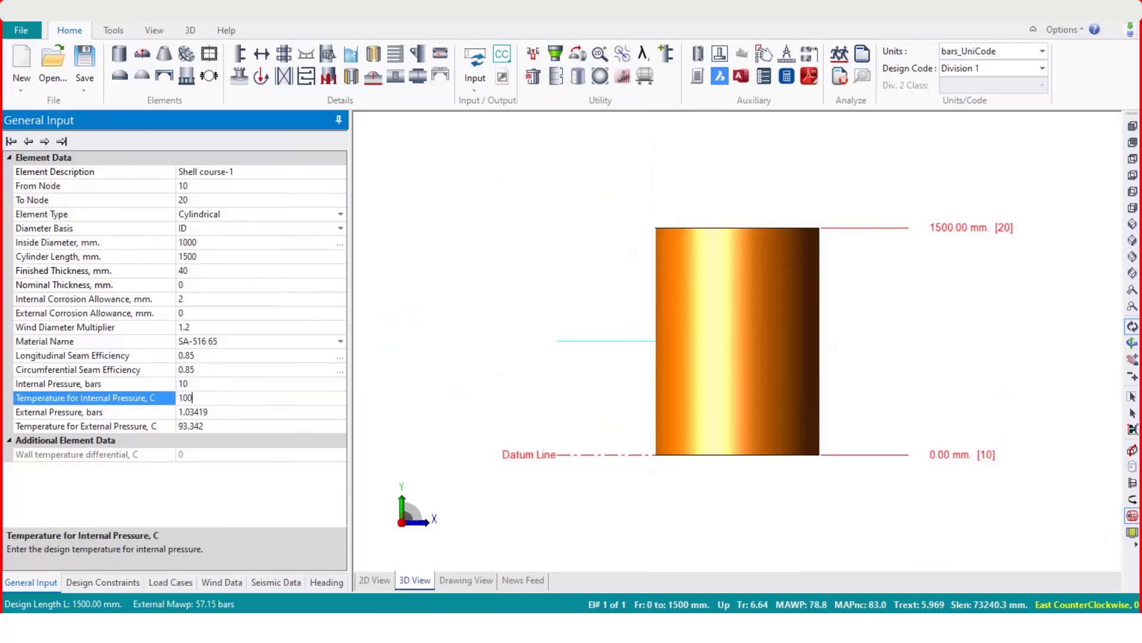
key("Return")
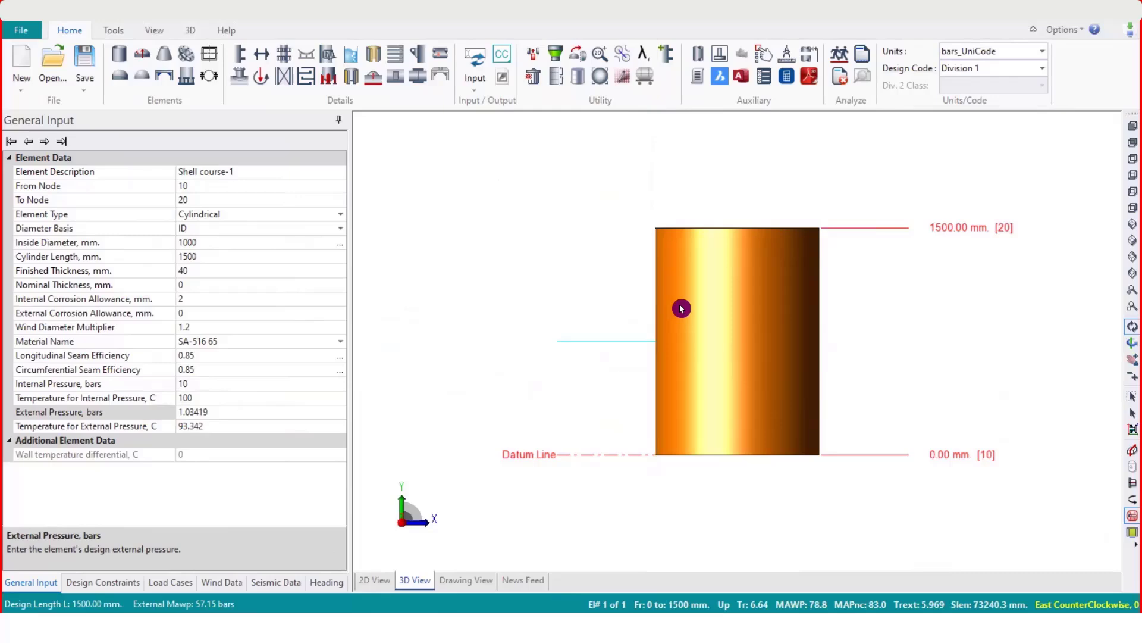
left_click(206, 383)
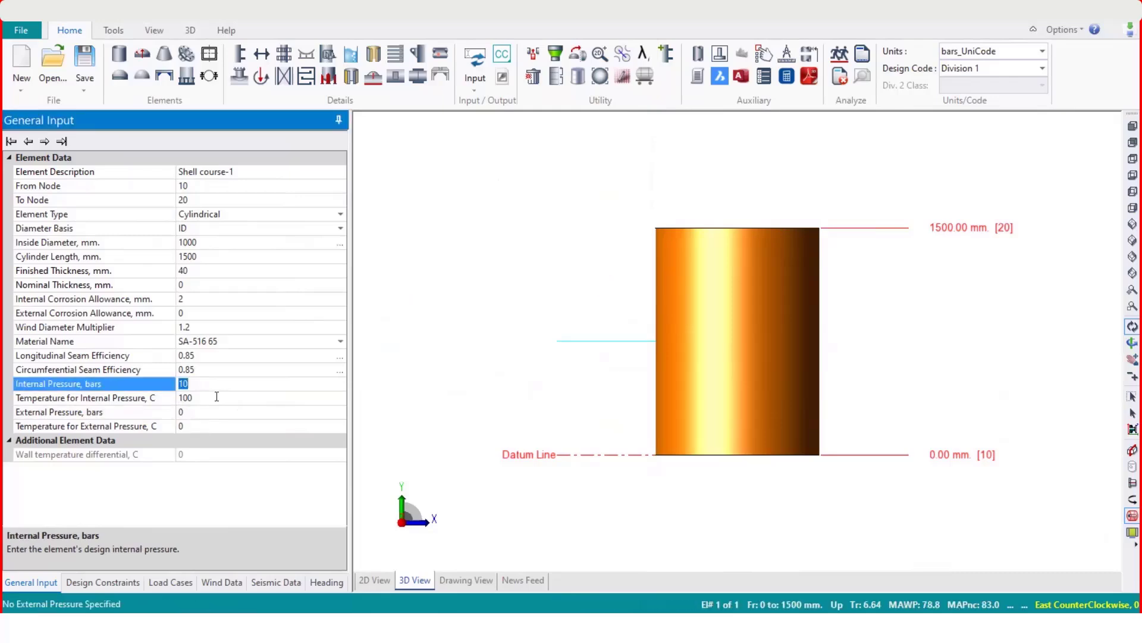
Step: Review the shell course's material, longitudinal seam efficiency, internal pressure and temperature entries, and its calculated required thickness
left_click(216, 397)
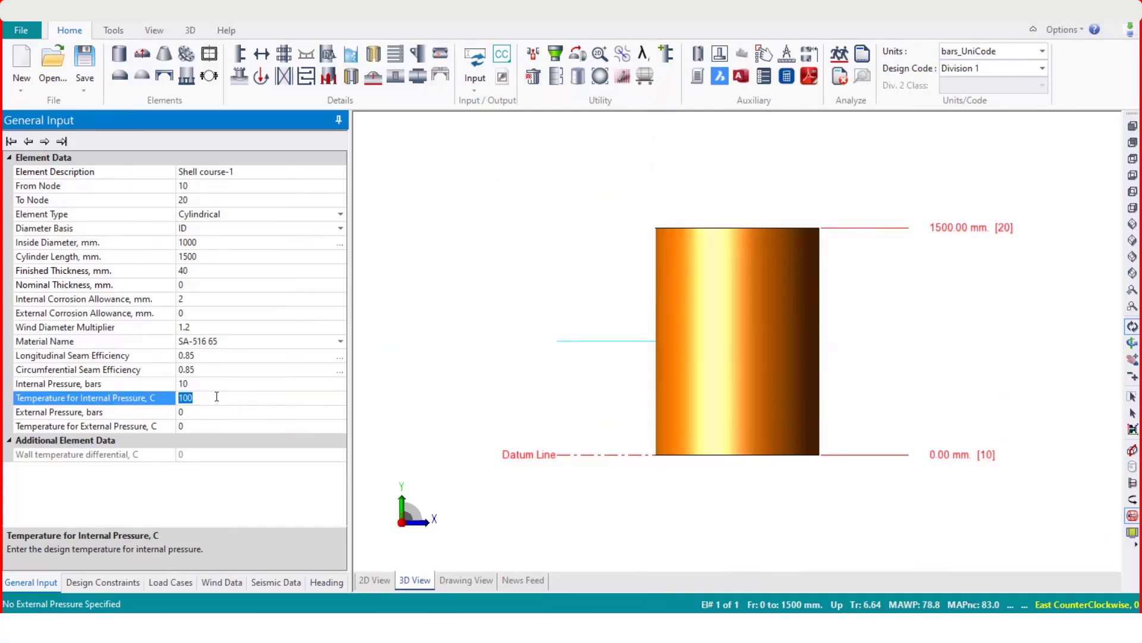
double_click(217, 343)
left_click(90, 358)
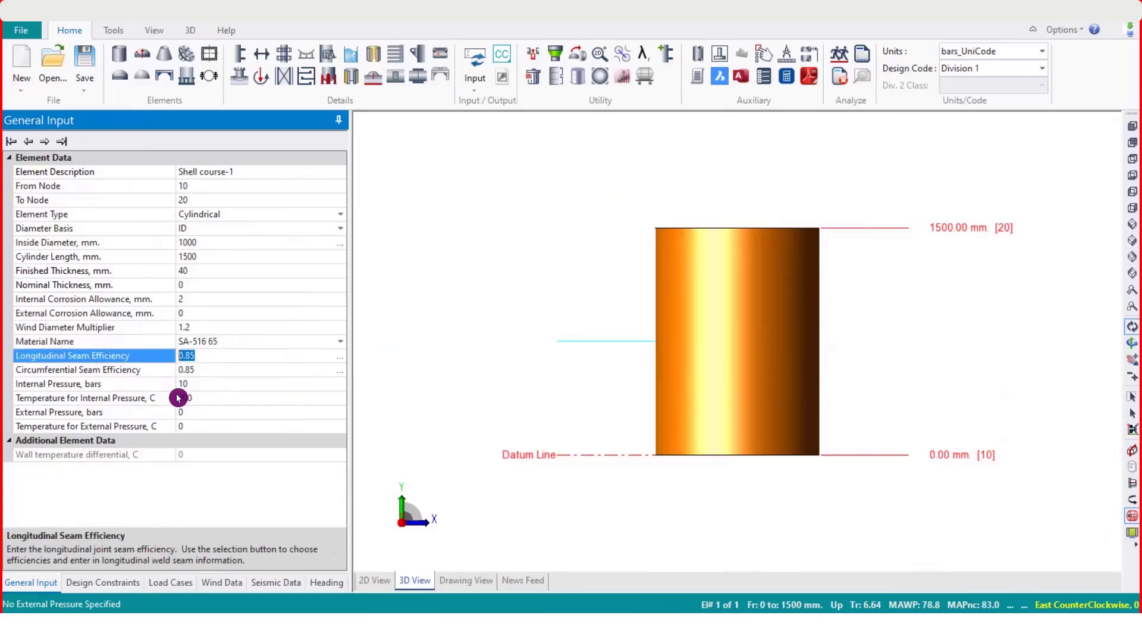
left_click(133, 384)
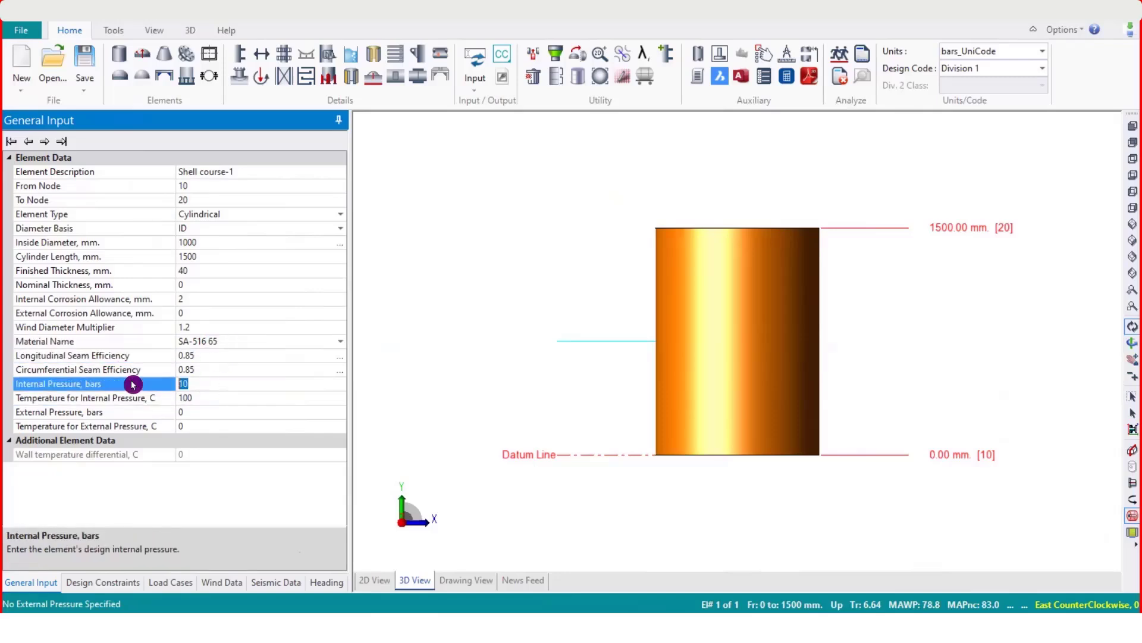
left_click(153, 398)
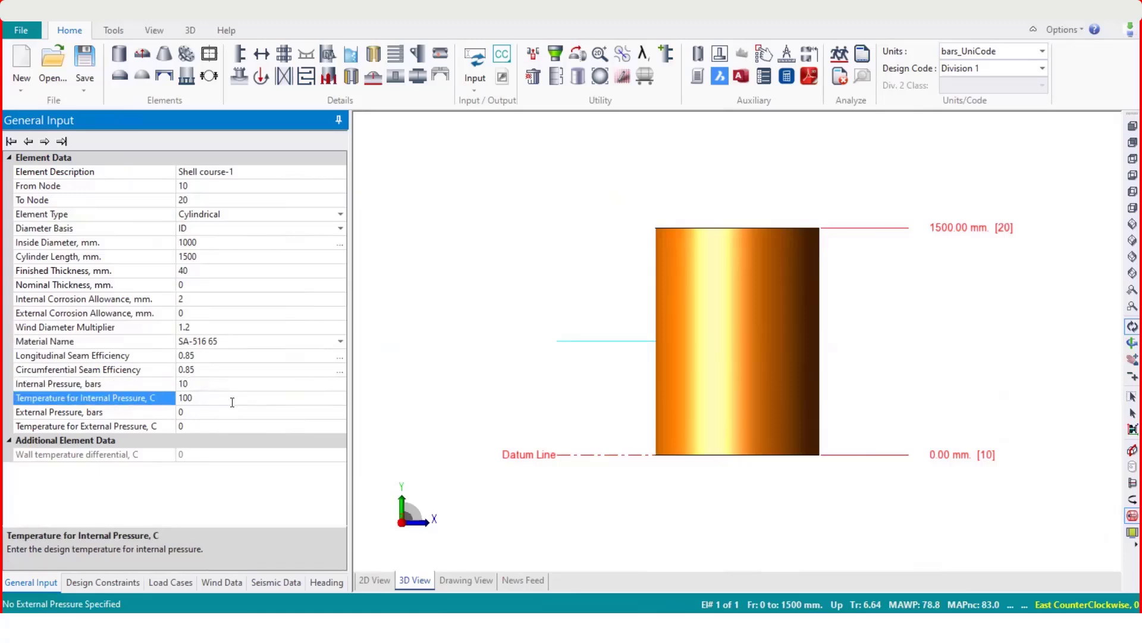
left_click(999, 593)
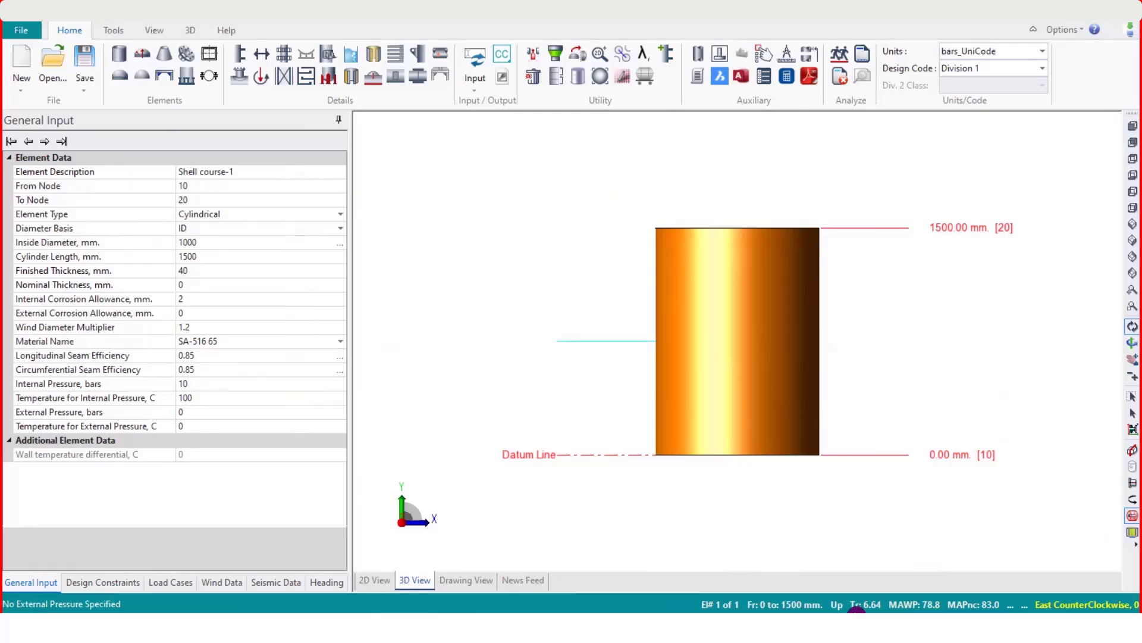
Step: Set both the nominal thickness and the finished thickness of the shell course to 8 mm
left_click(216, 285)
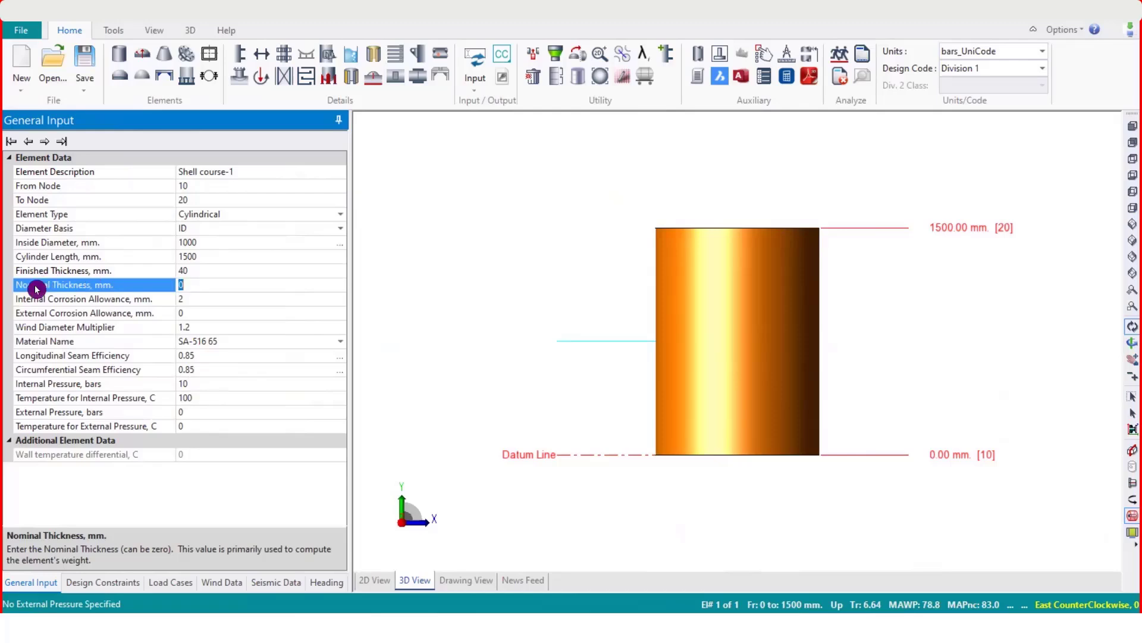
type("8")
left_click(196, 272)
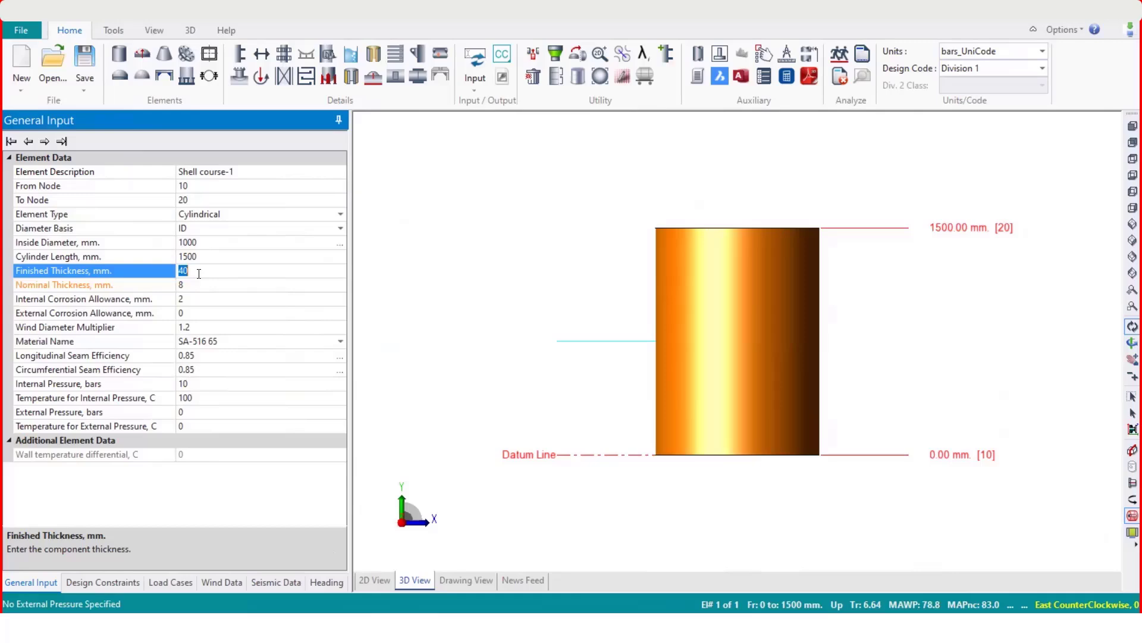
left_click(415, 294)
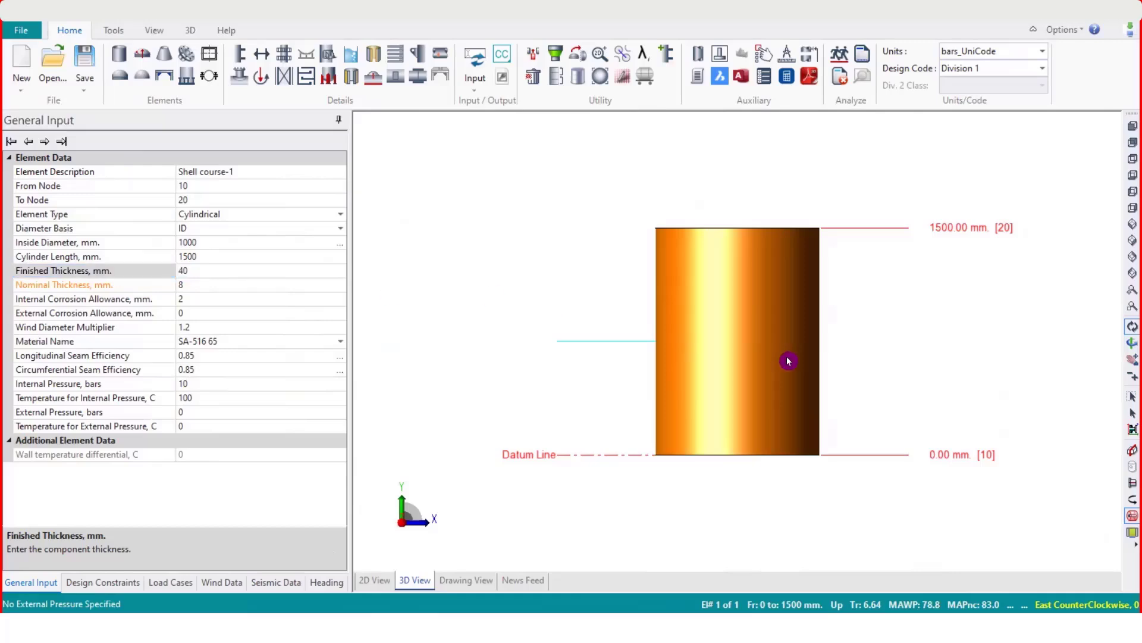
left_click(227, 274)
type("8")
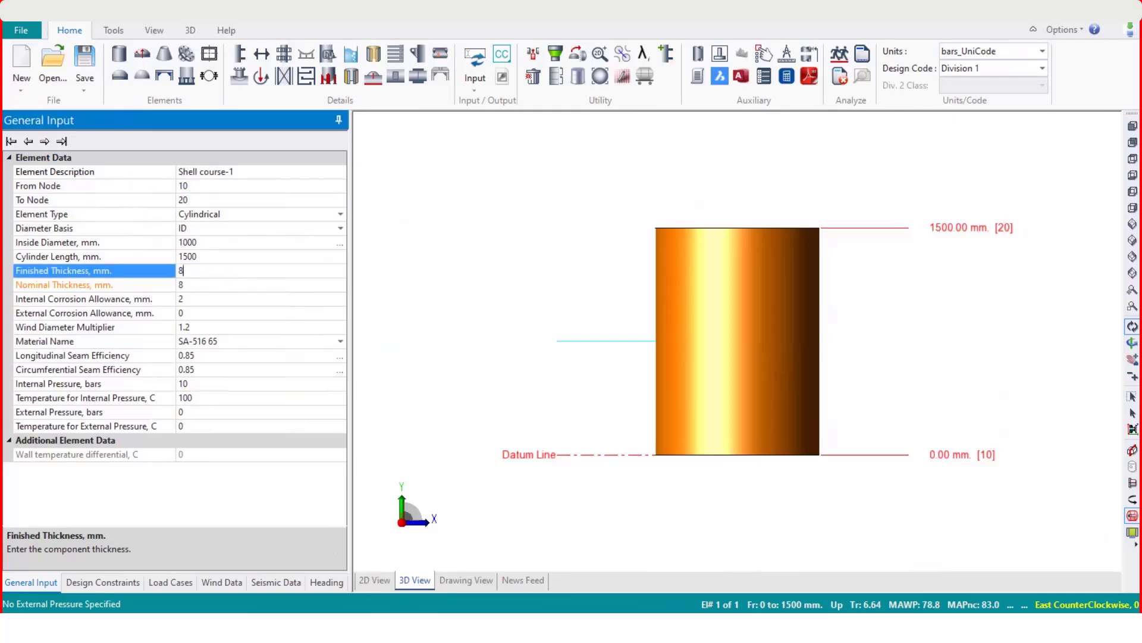
left_click(228, 278)
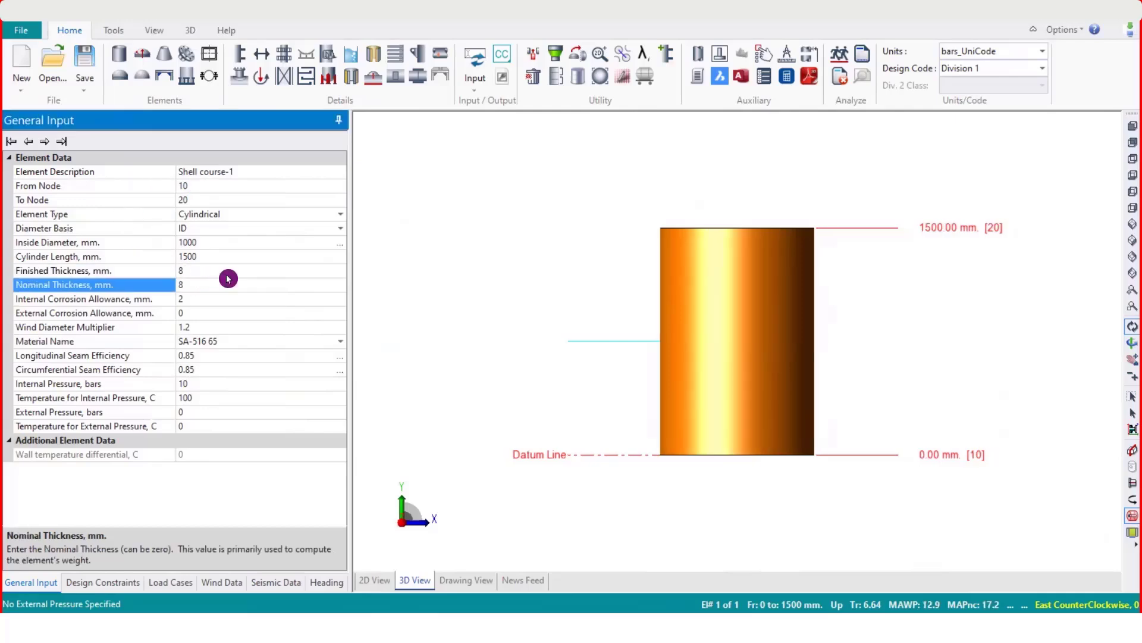
left_click(226, 274)
left_click(226, 282)
Step: Check the shell course in front view, compare its thickness entries with the required thickness, and look over the design constraints
mouse_move(738, 298)
left_mouse_down()
mouse_move(771, 373)
mouse_move(743, 307)
left_mouse_up()
left_click(1131, 127)
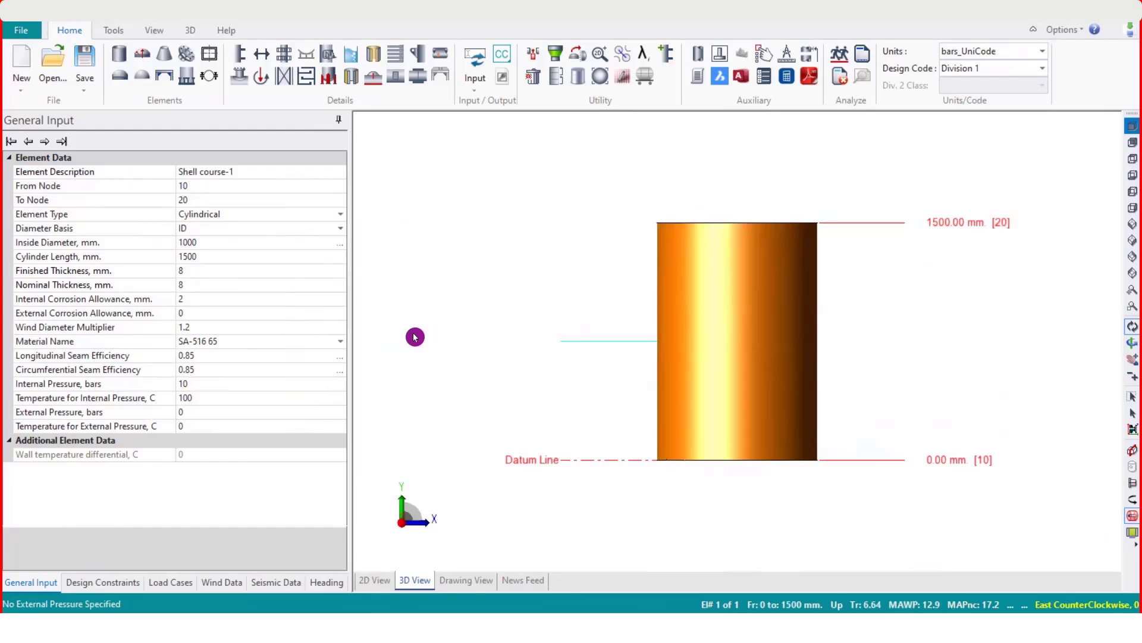
left_click(216, 273)
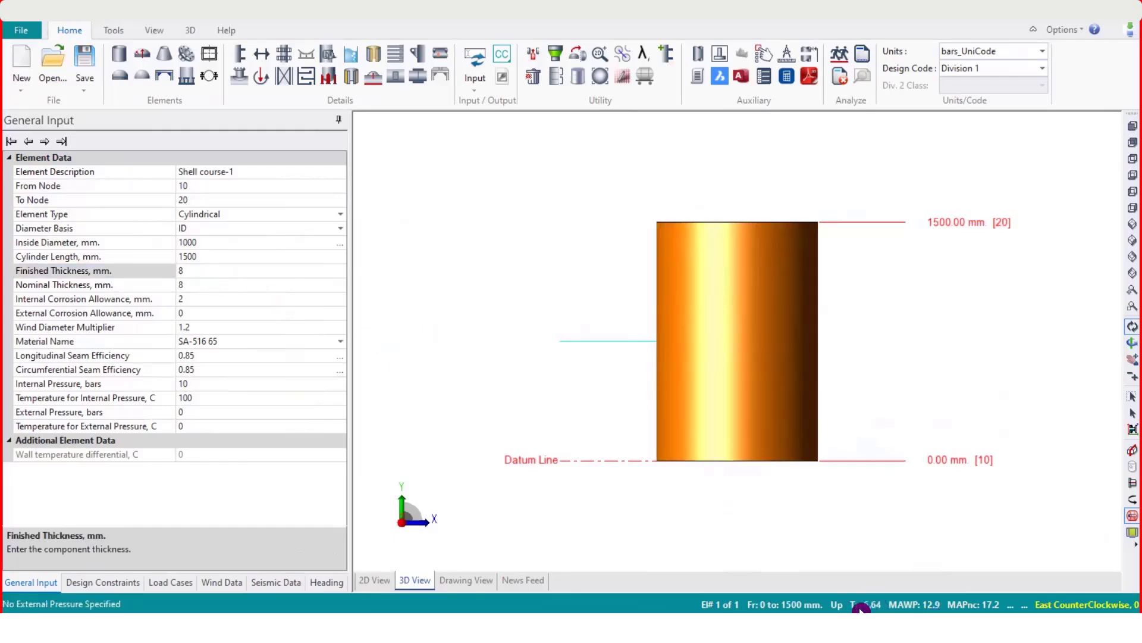
left_click(216, 279)
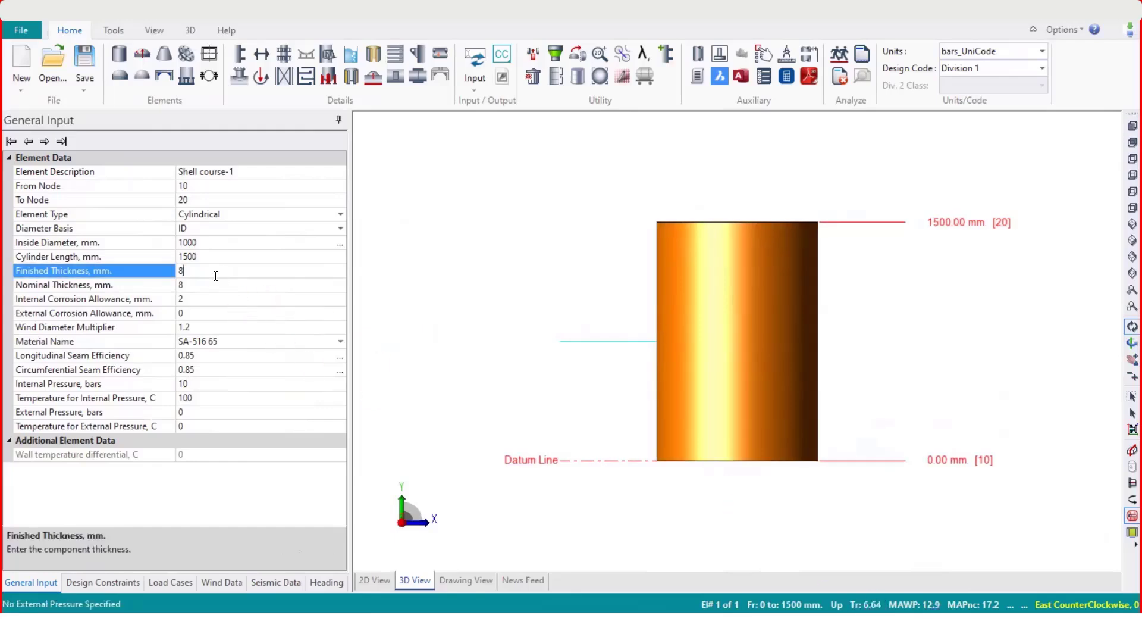
left_click(210, 283)
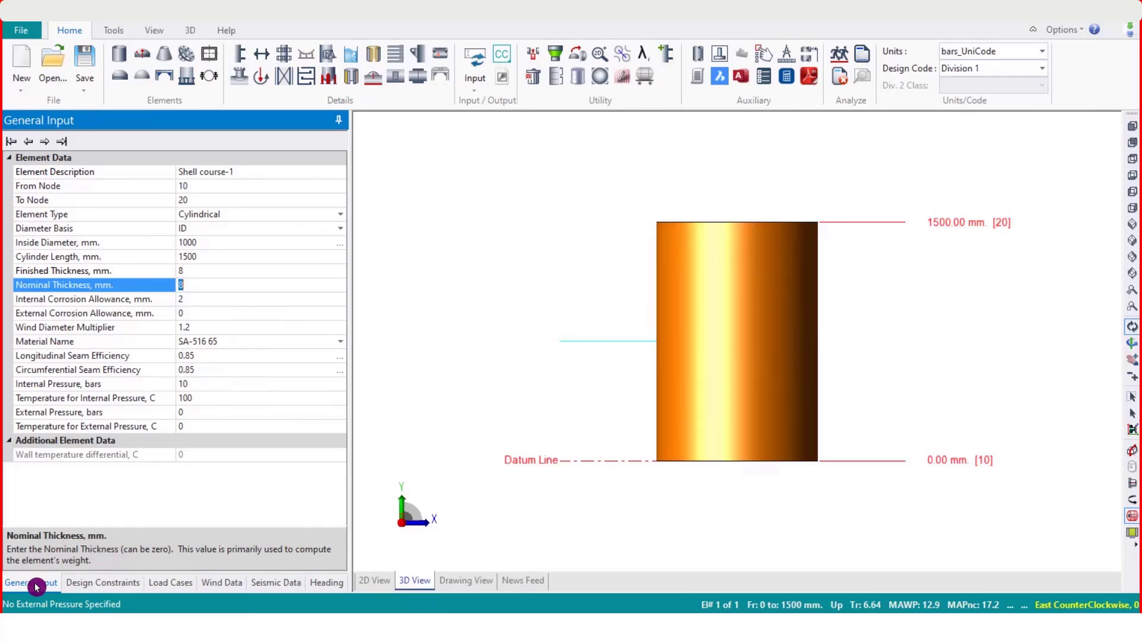
left_click(112, 588)
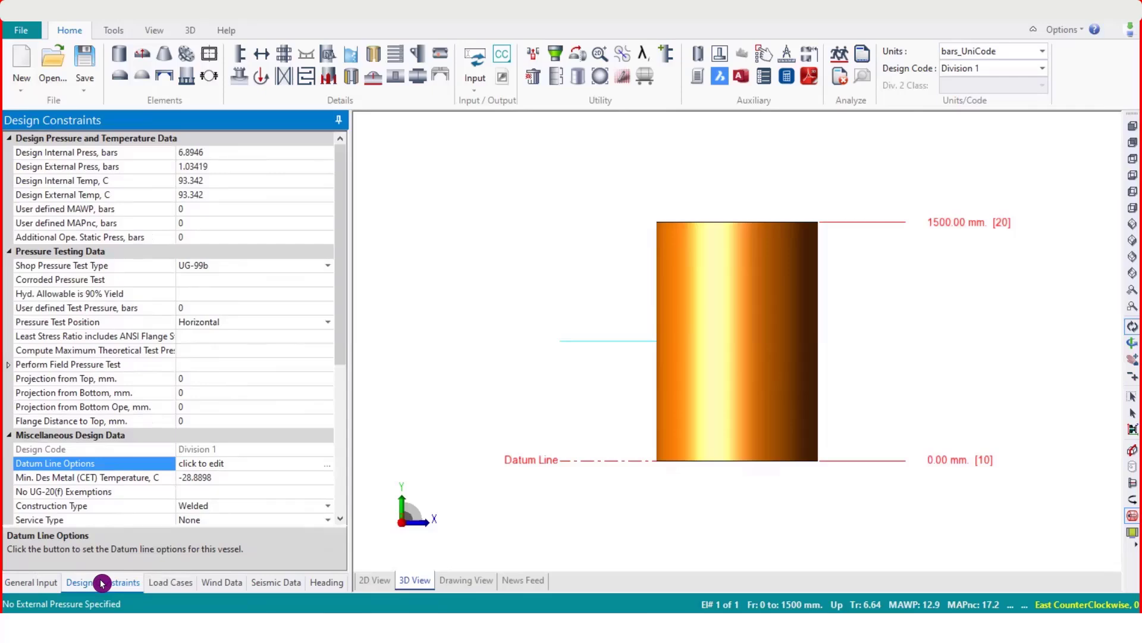
left_click(31, 582)
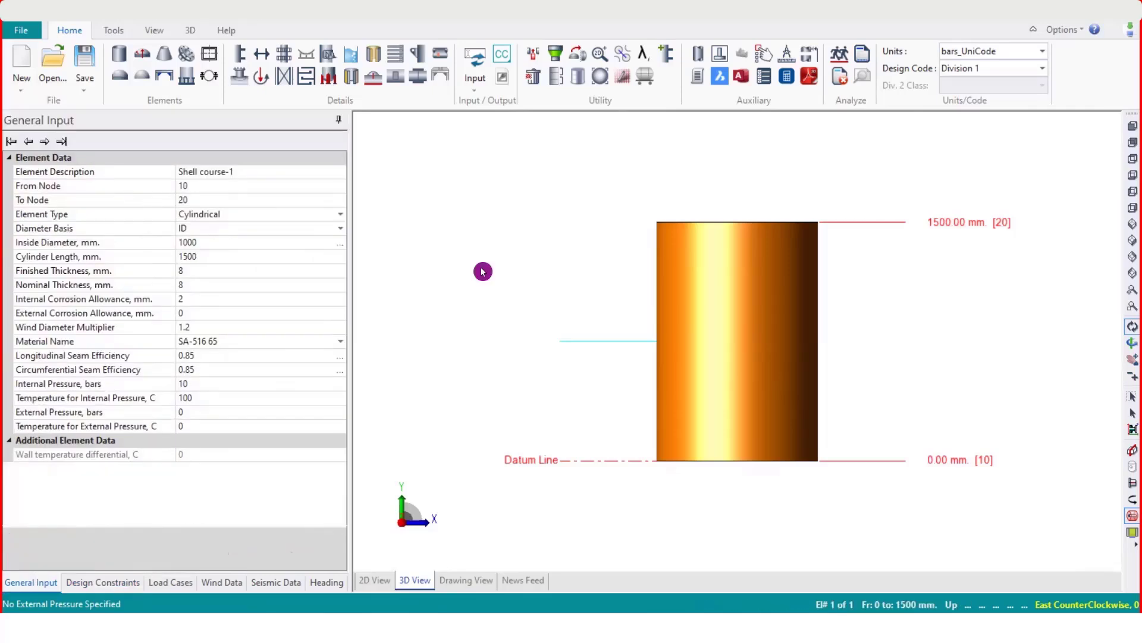
Step: Add a second cylindrical shell course on top of the first one
left_click(119, 57)
left_click_drag(670, 482, 815, 401)
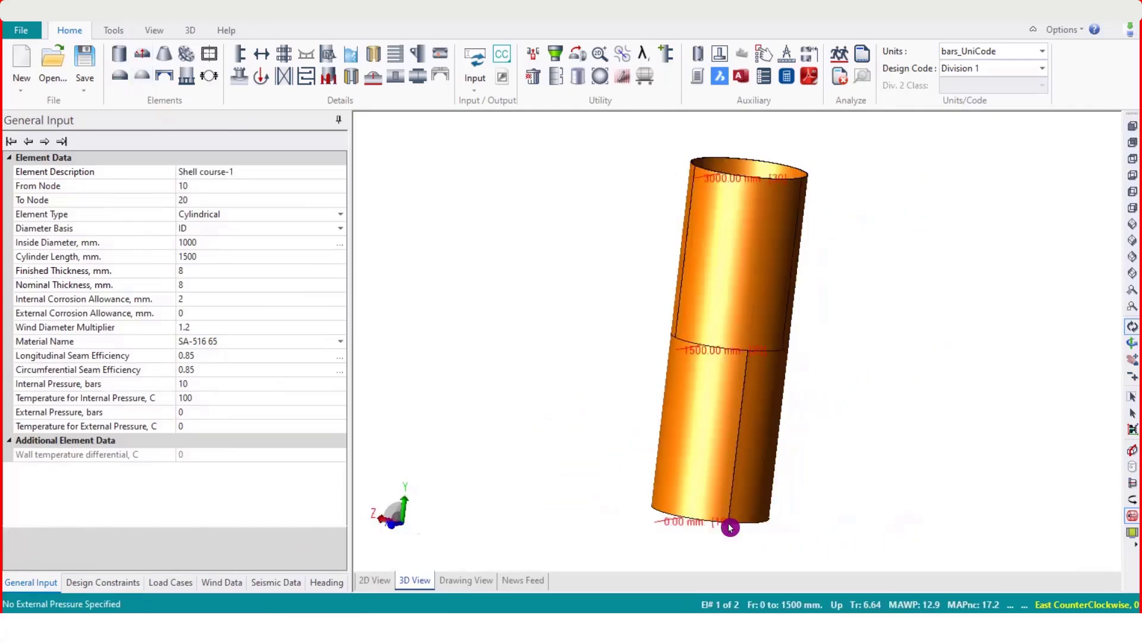
left_click_drag(678, 413, 741, 344)
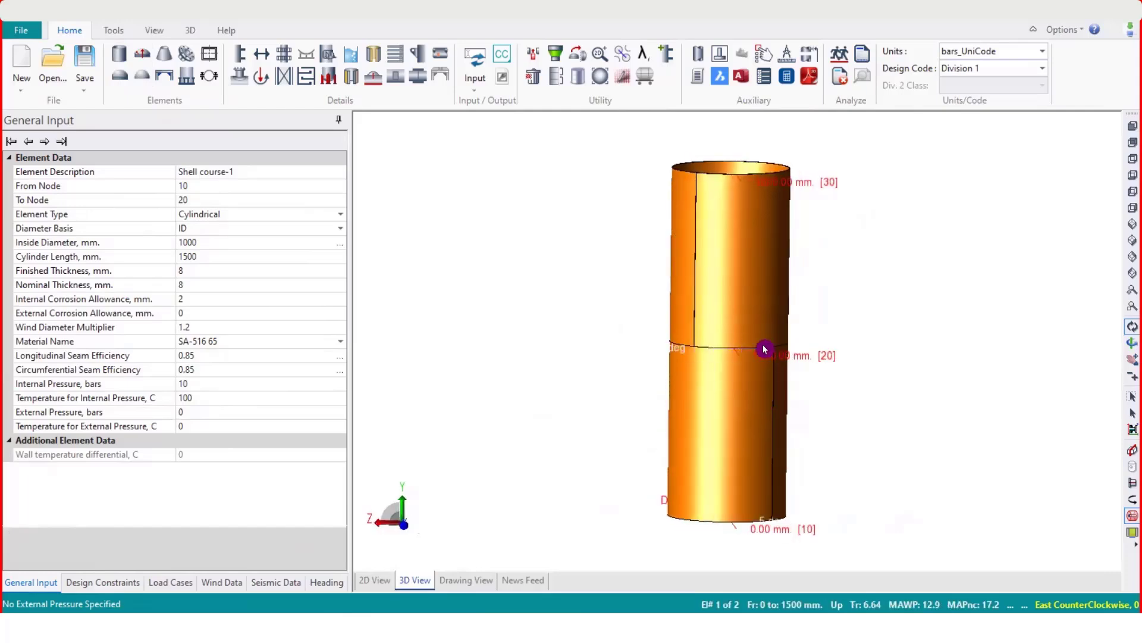
left_click_drag(724, 352, 742, 386)
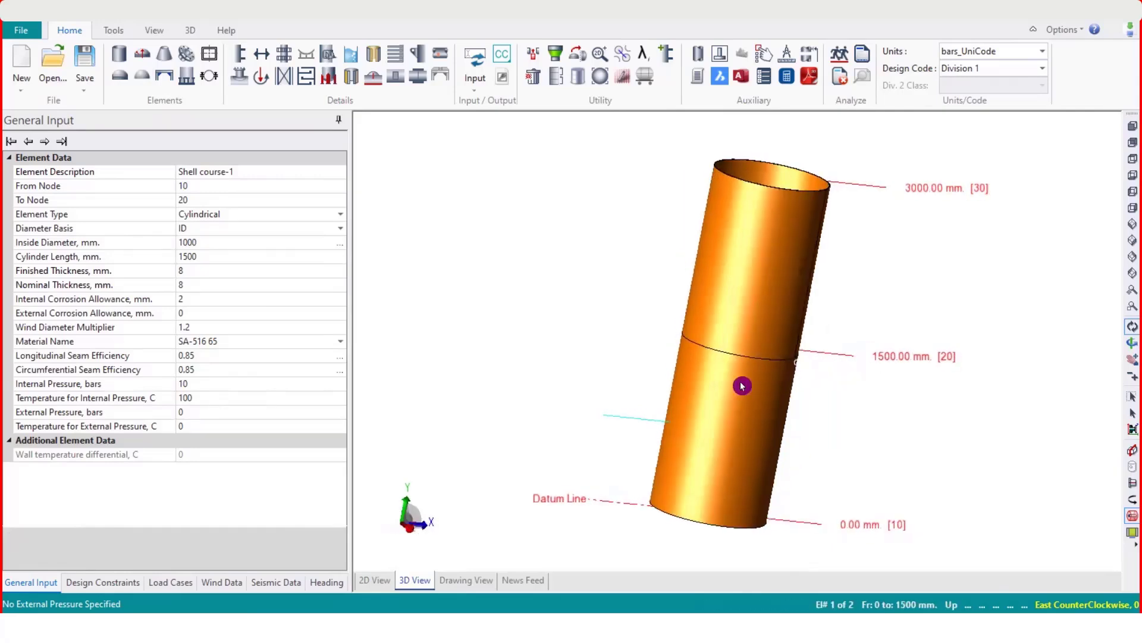
left_click(1133, 126)
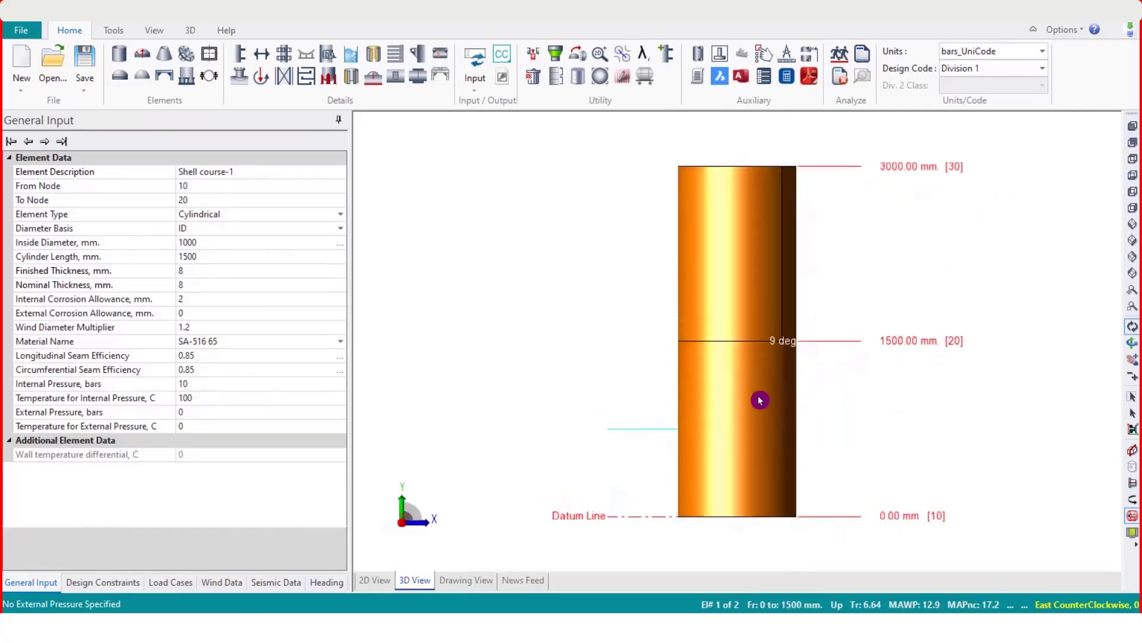
Step: Examine the longitudinal and circumferential seams of the two shell courses and the corresponding seam efficiency entries
left_click_drag(718, 363, 645, 361)
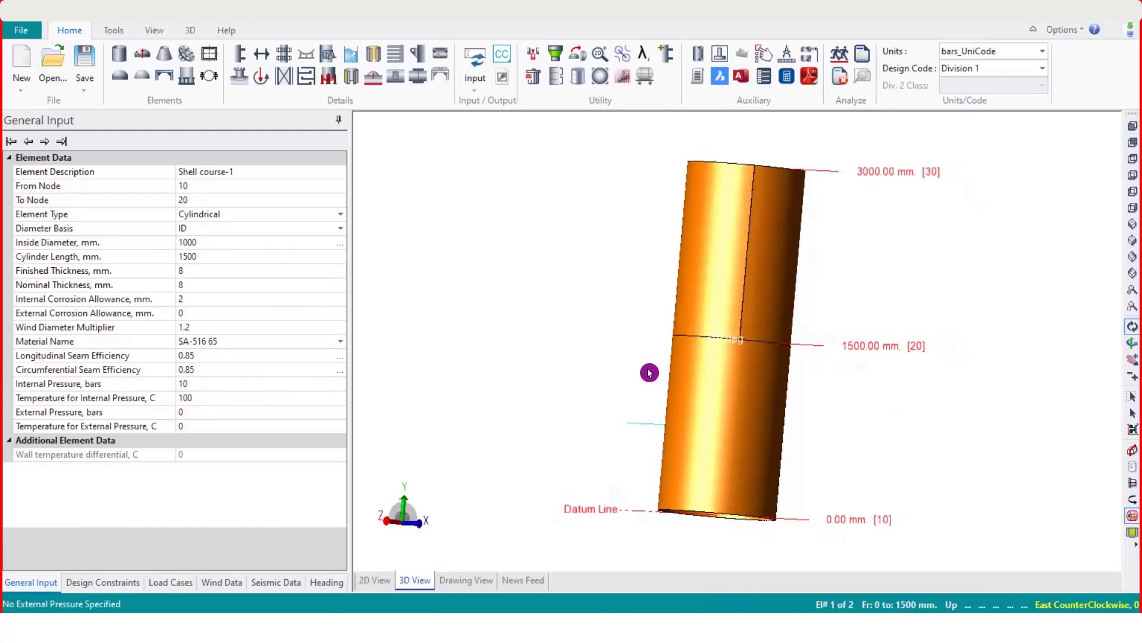
left_click_drag(664, 405, 674, 419)
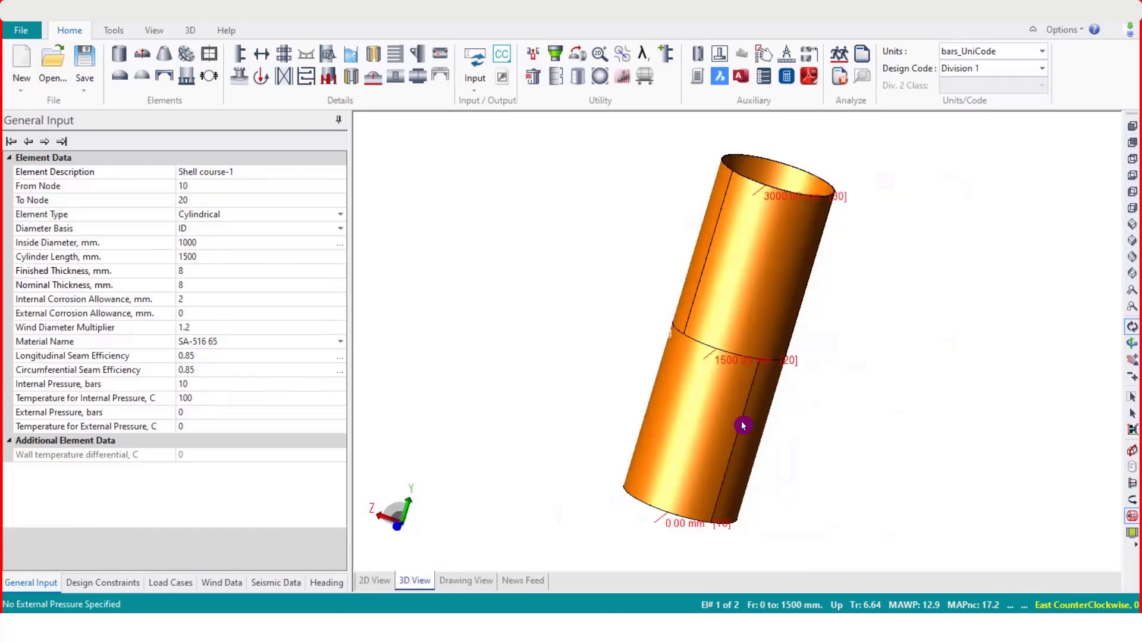
left_click(231, 355)
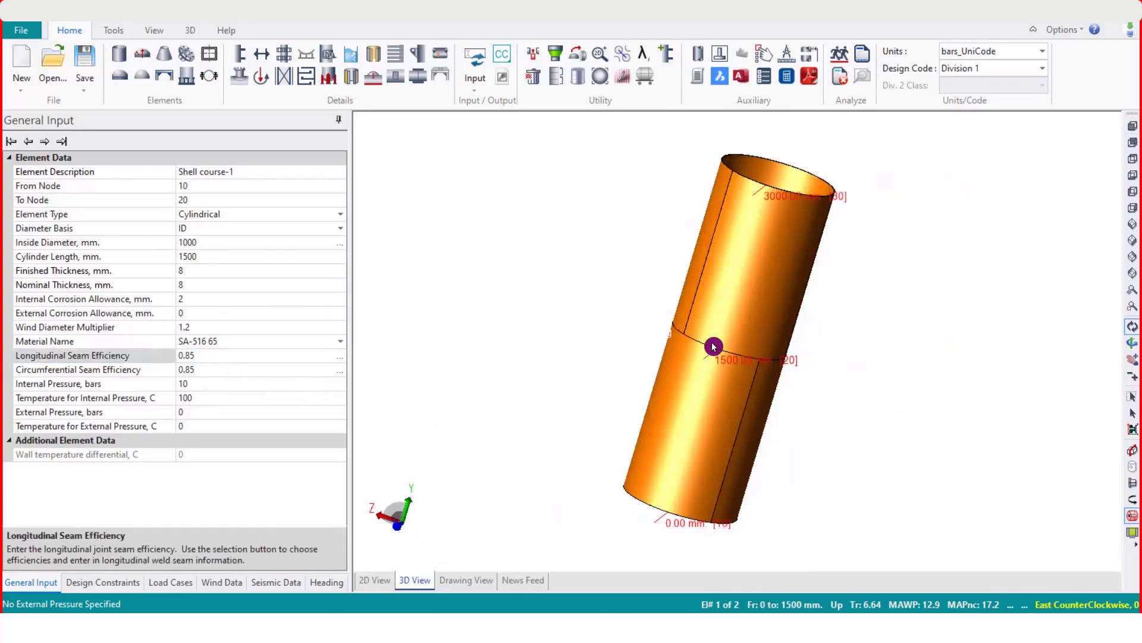
left_click(263, 371)
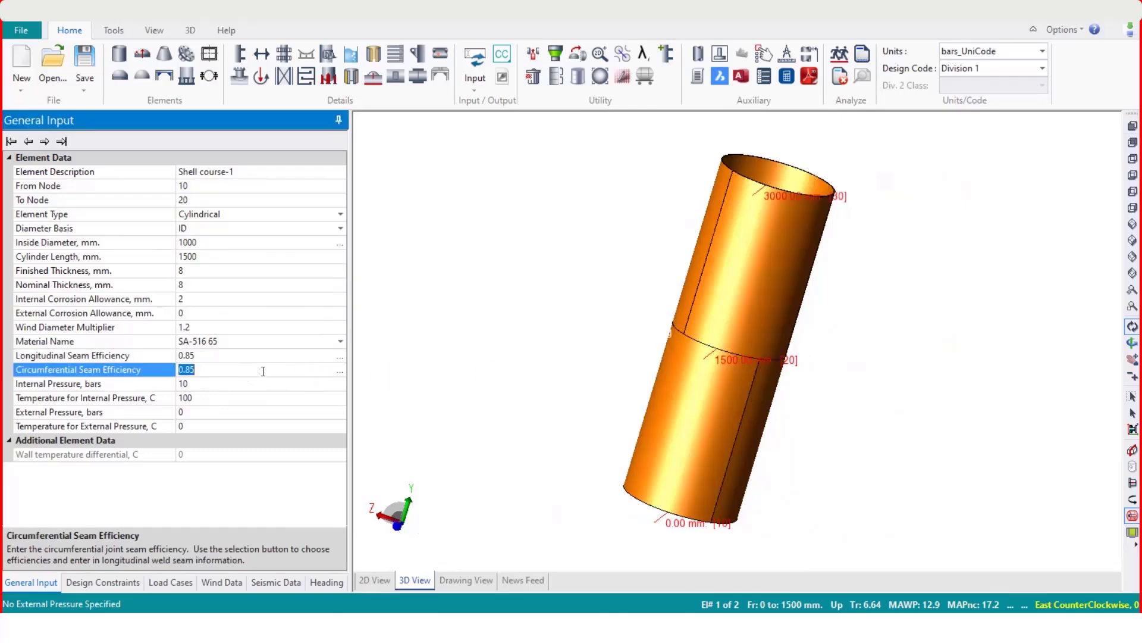
left_click(82, 583)
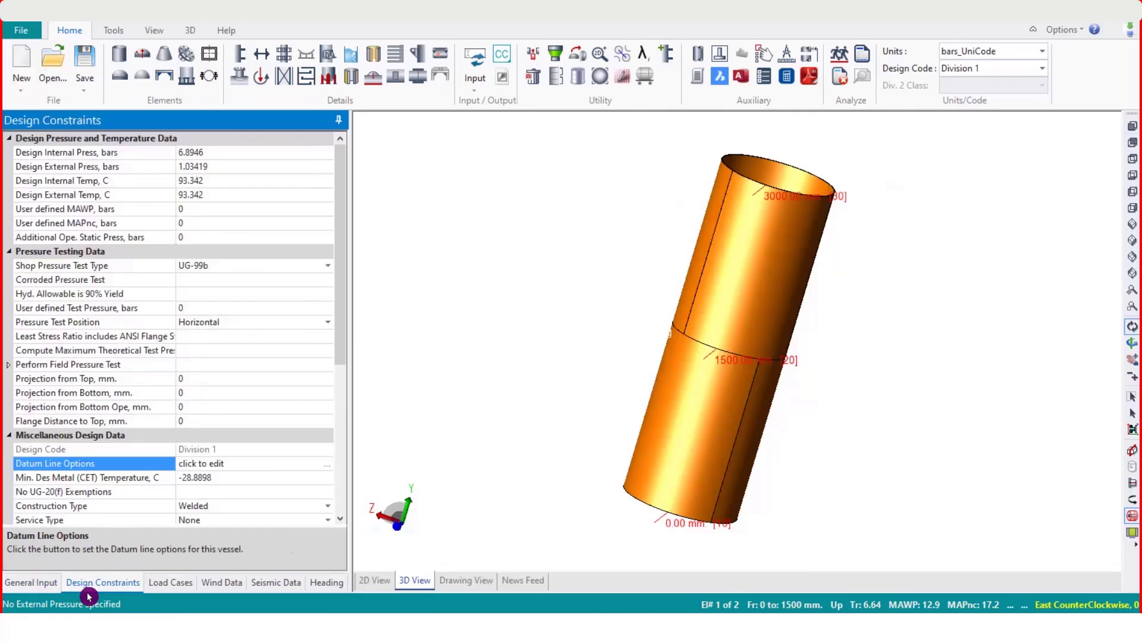
left_click(1133, 135)
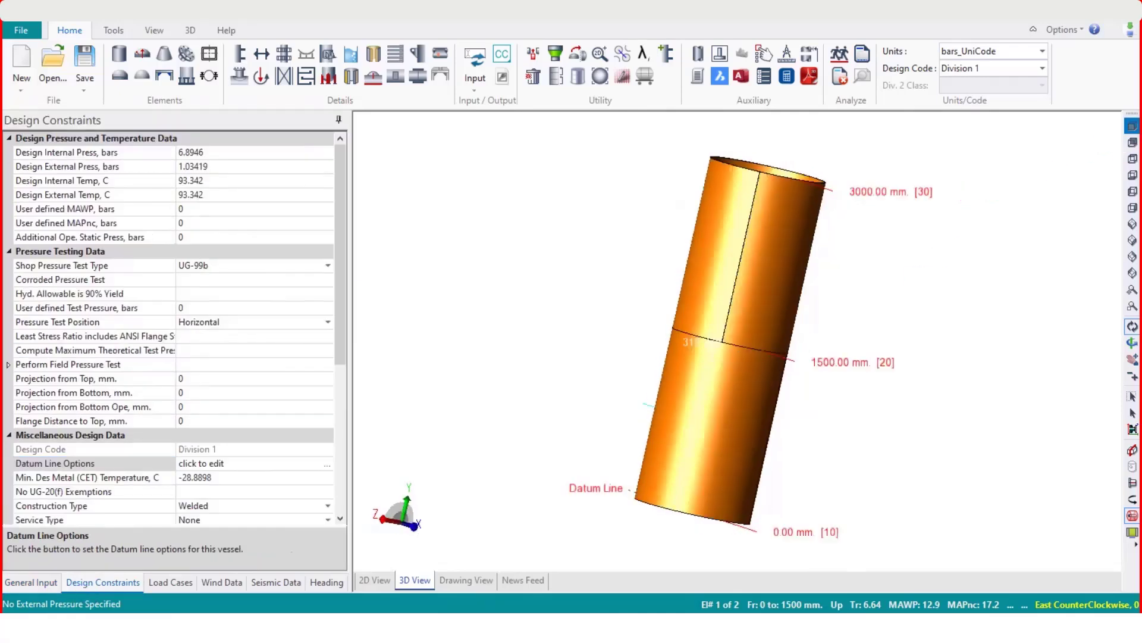
Step: Set the vessel's design internal pressure to 5 bars in the design constraints and update the model to reflect the change
left_click(92, 586)
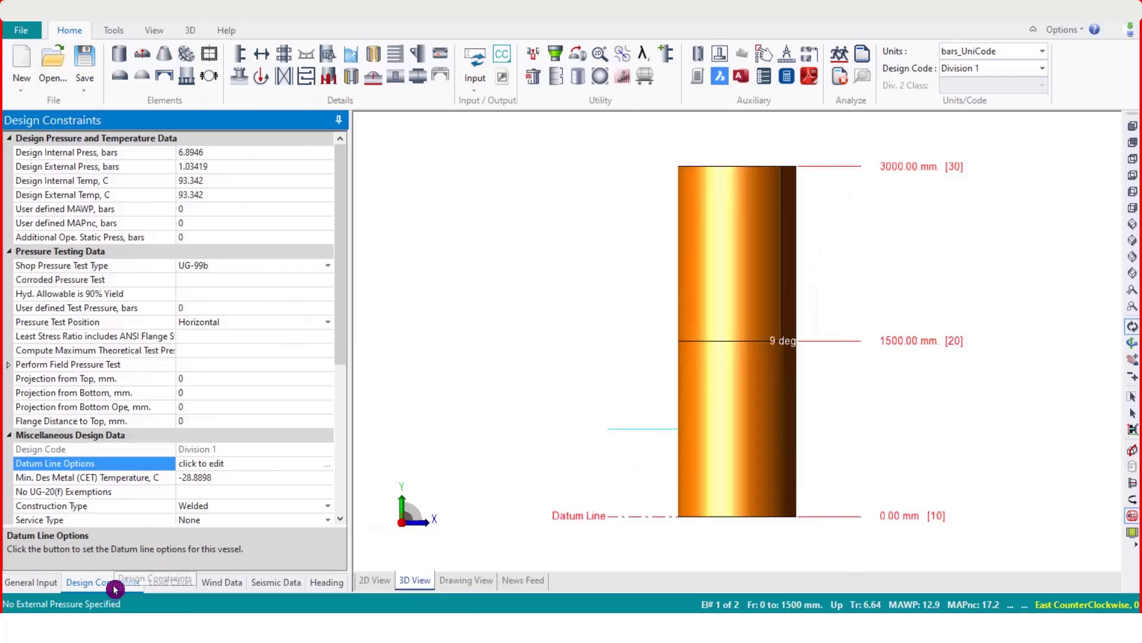
left_click(254, 153)
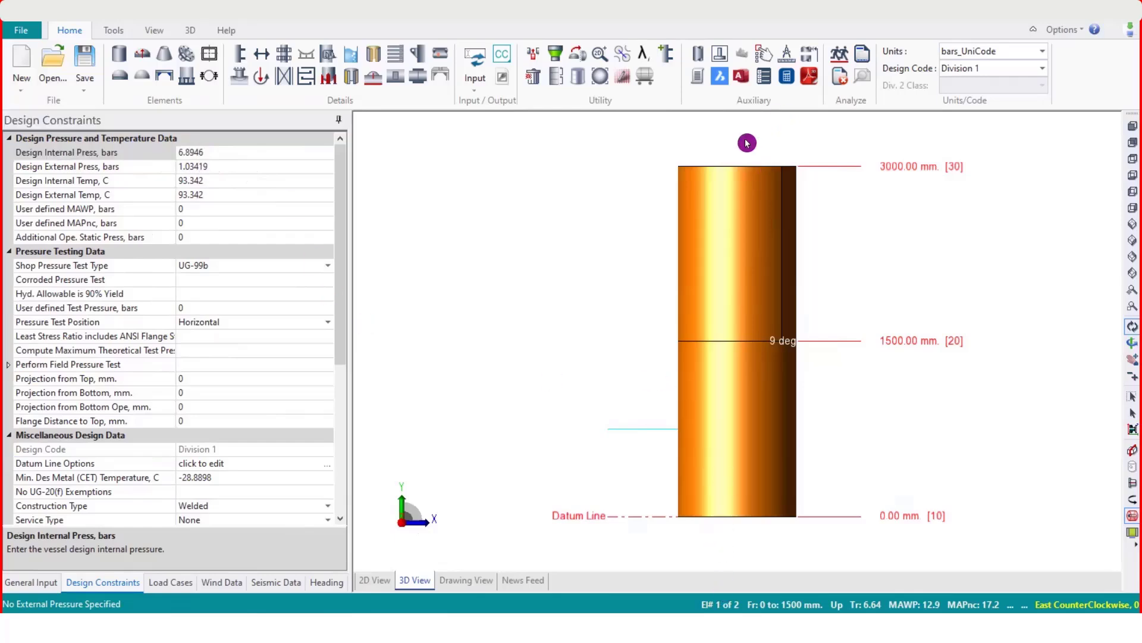
double_click(296, 139)
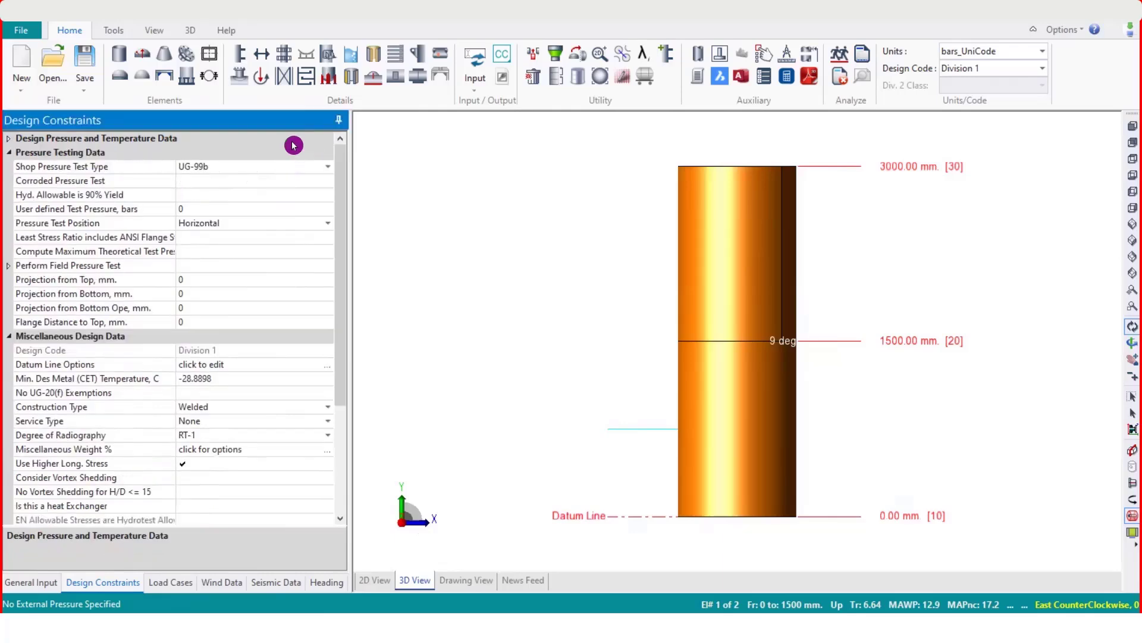
double_click(291, 140)
left_click(230, 153)
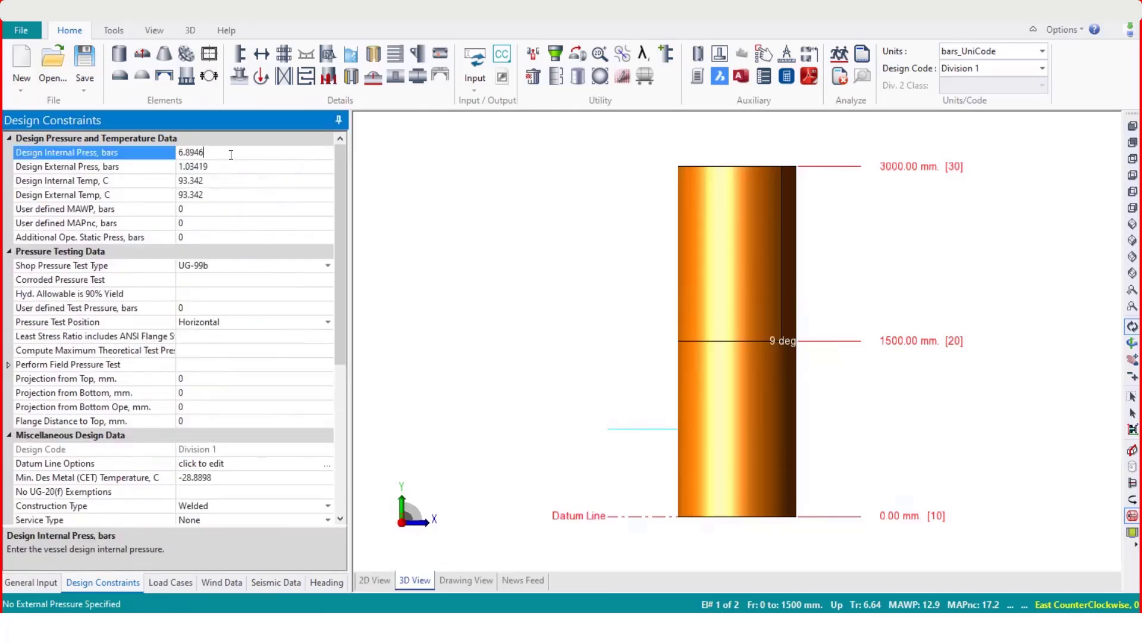
type("5")
key("Return")
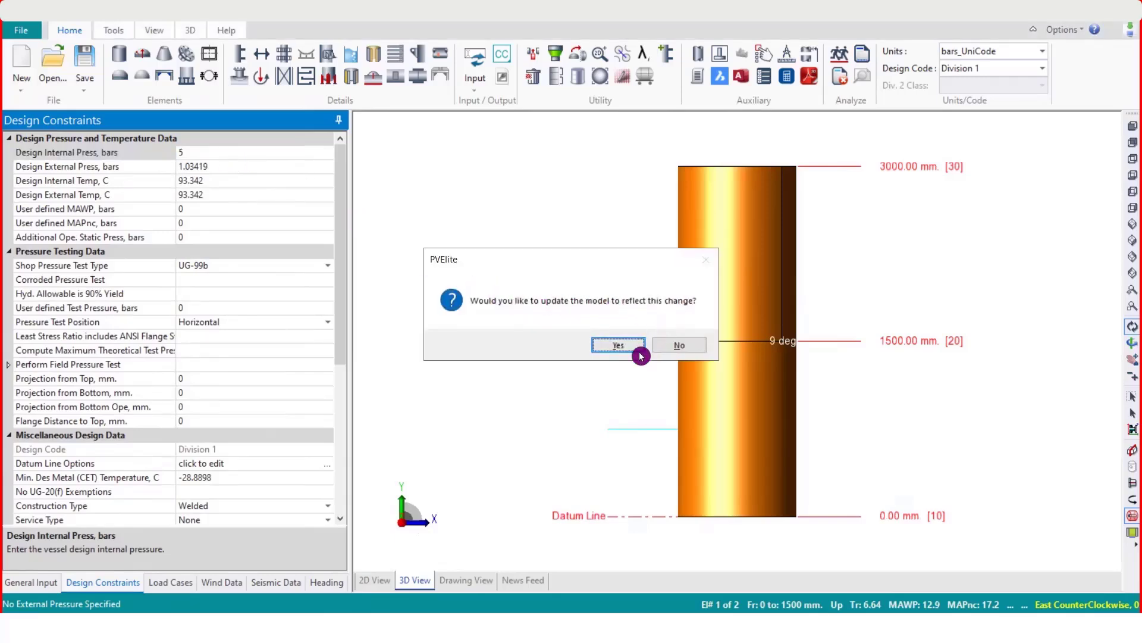
left_click(598, 347)
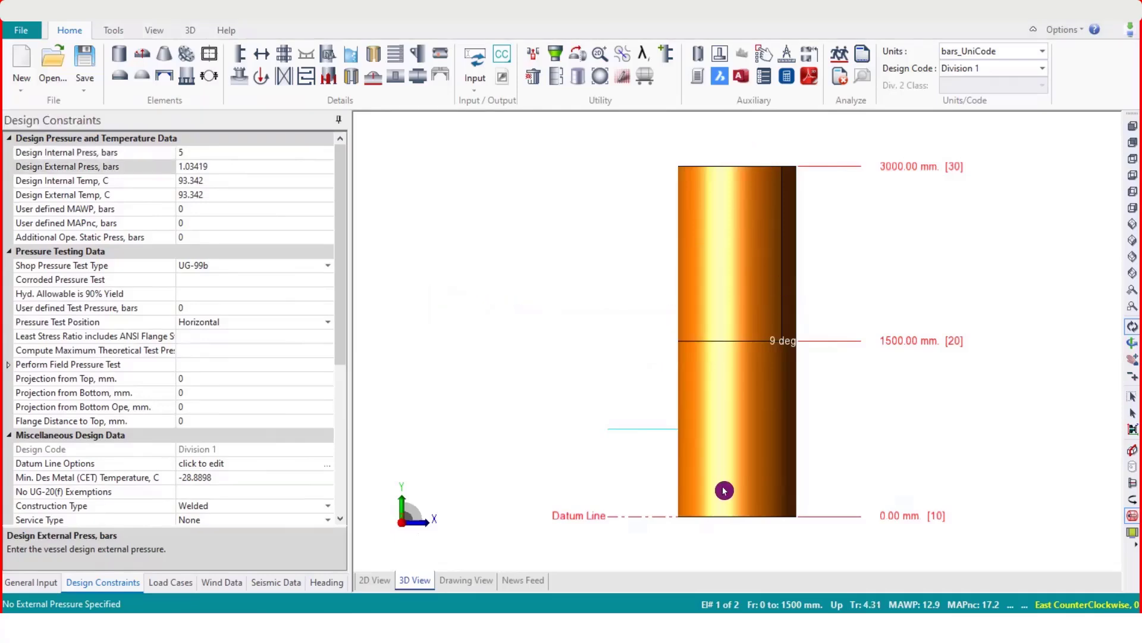
Step: Set the vessel's design external pressure to 0 bars in the design constraints and accept the change
left_click(759, 313)
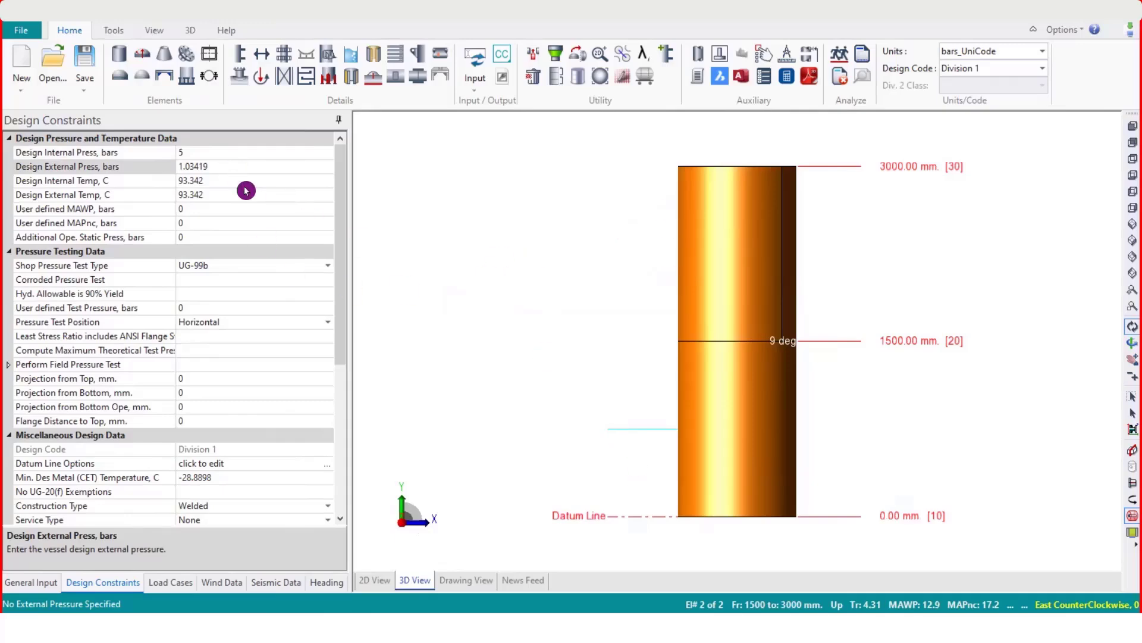
left_click(242, 169)
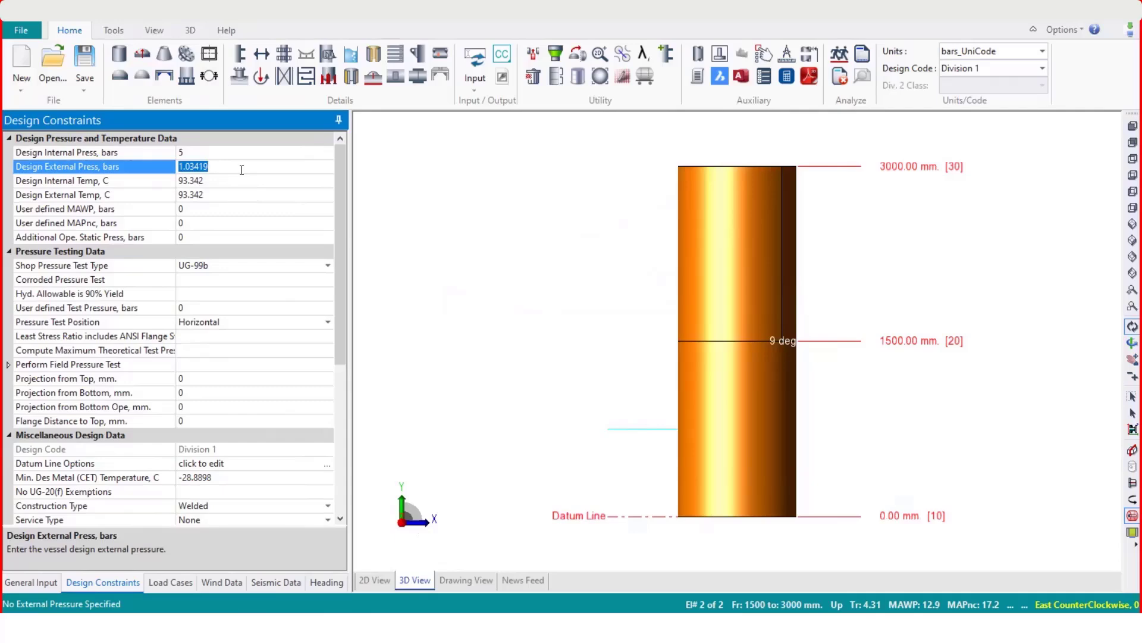
type("0")
key("Return")
key("Return")
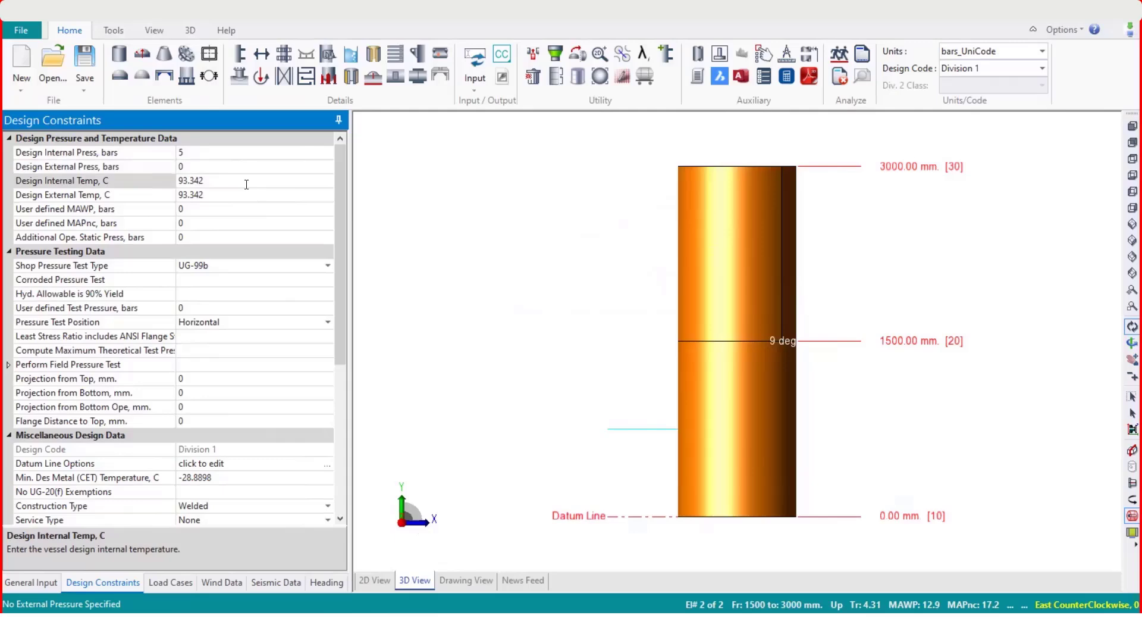
Step: Set the vessel's design internal temperature to 100 °C and its design external temperature to 0 °C
left_click(247, 184)
type("1")
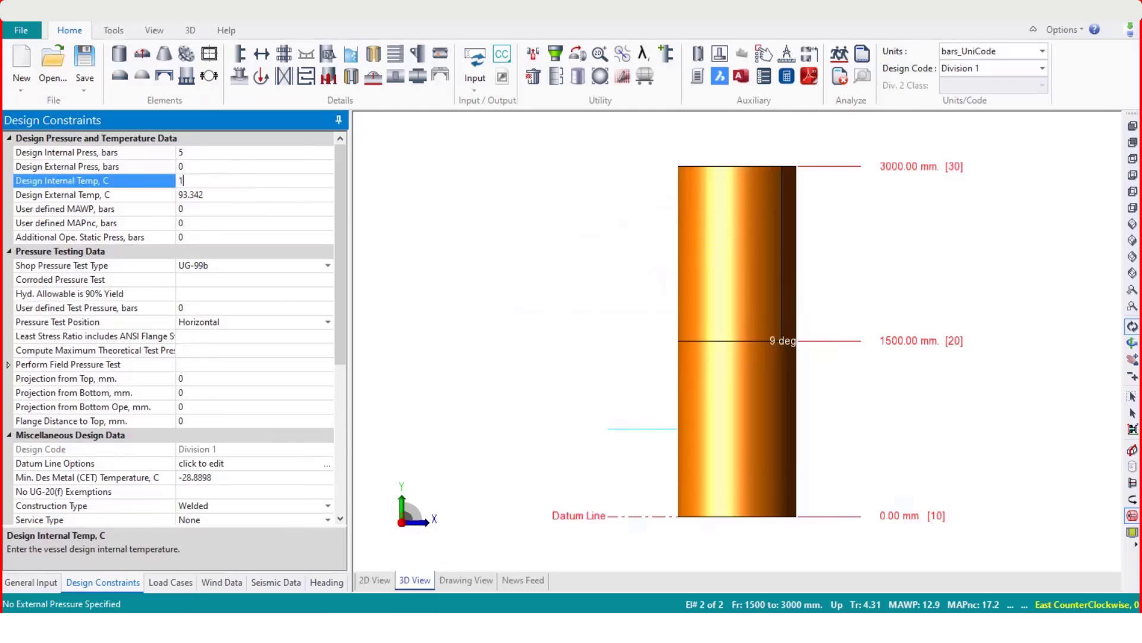
type("00")
key("Return")
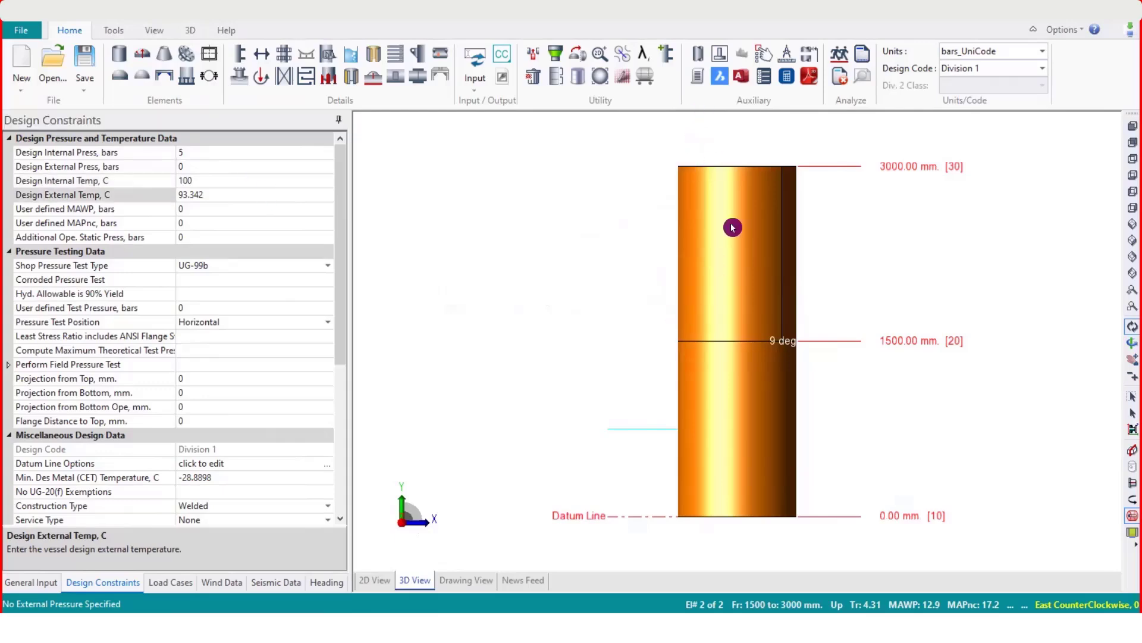
left_click(281, 194)
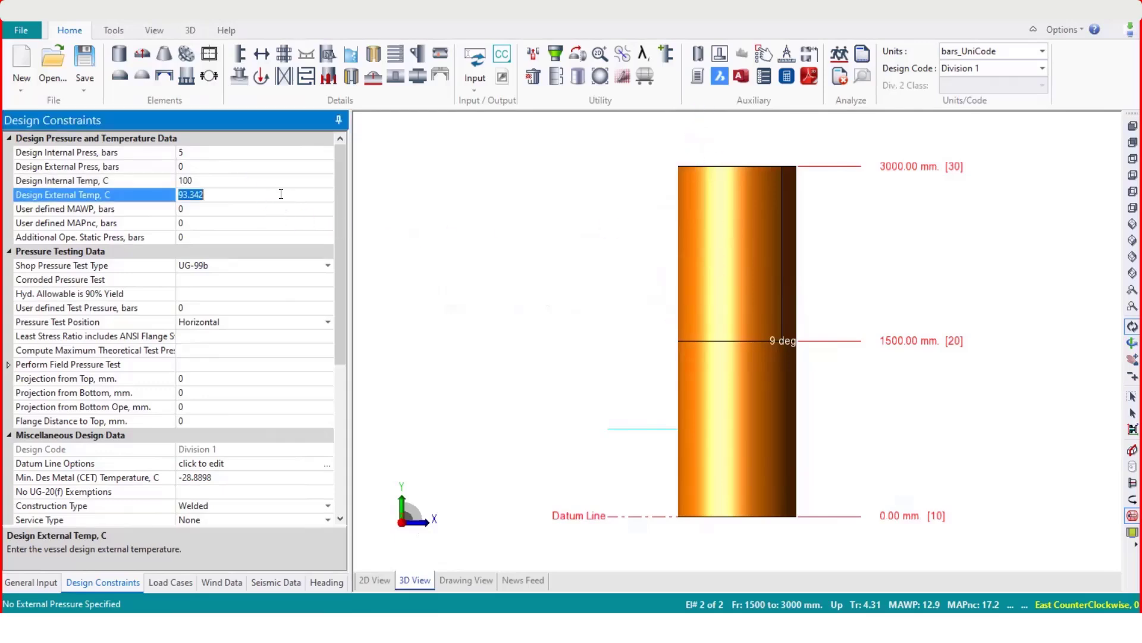
type("00")
key("Return")
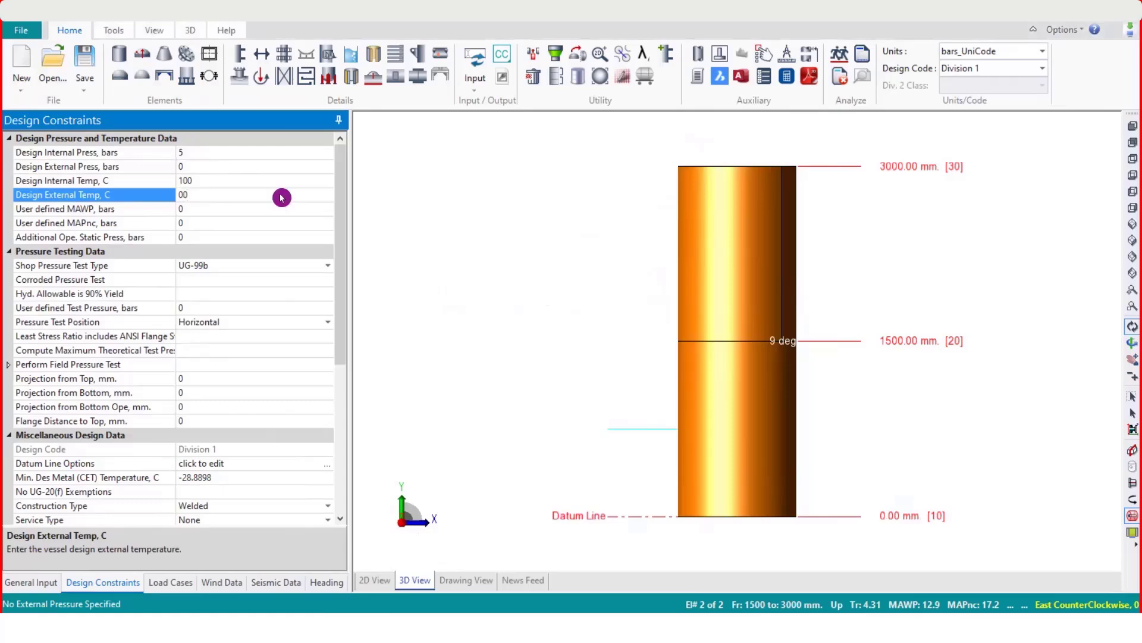
Step: Review the design pressure and temperature entries, including the user-defined MAWP, MAPnc and additional operating static pressure
left_click(202, 154)
left_click(205, 168)
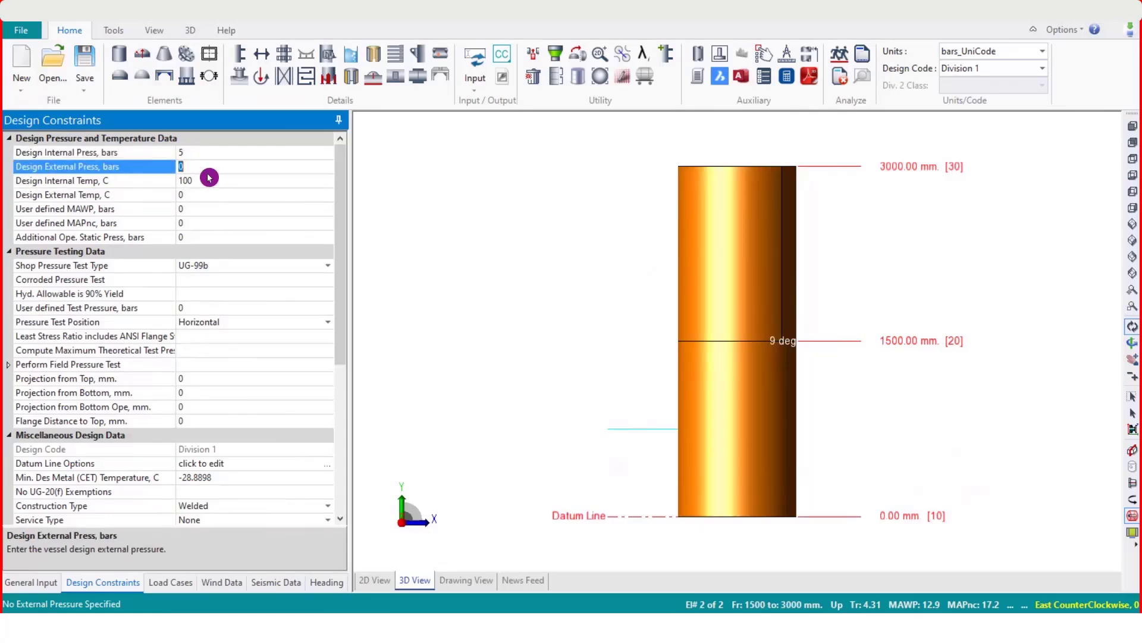
left_click(213, 184)
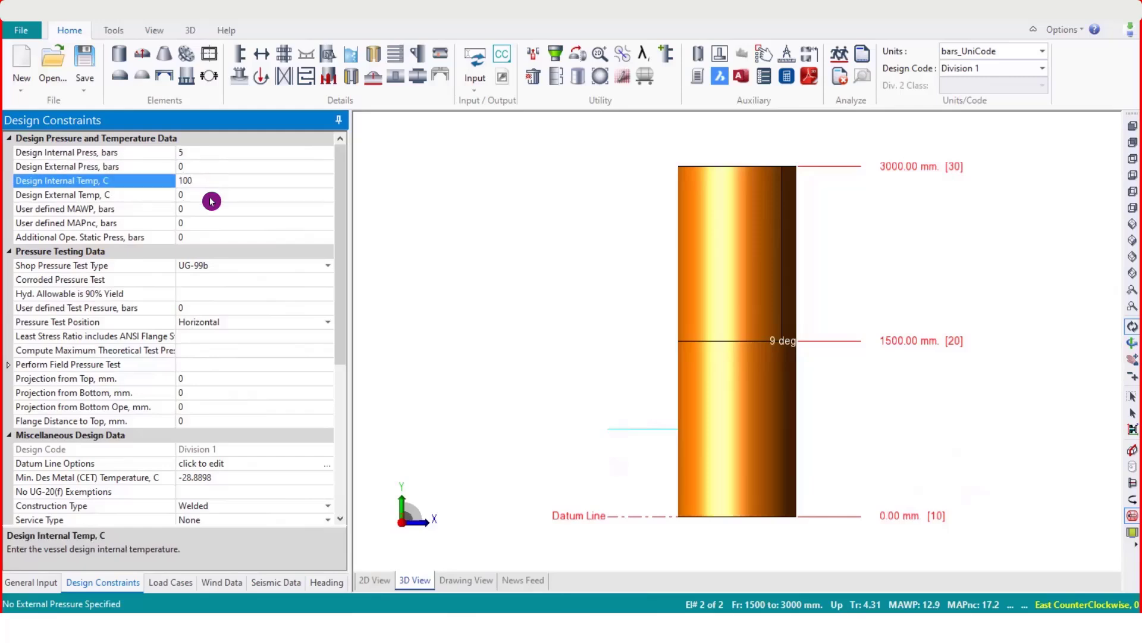
left_click(210, 197)
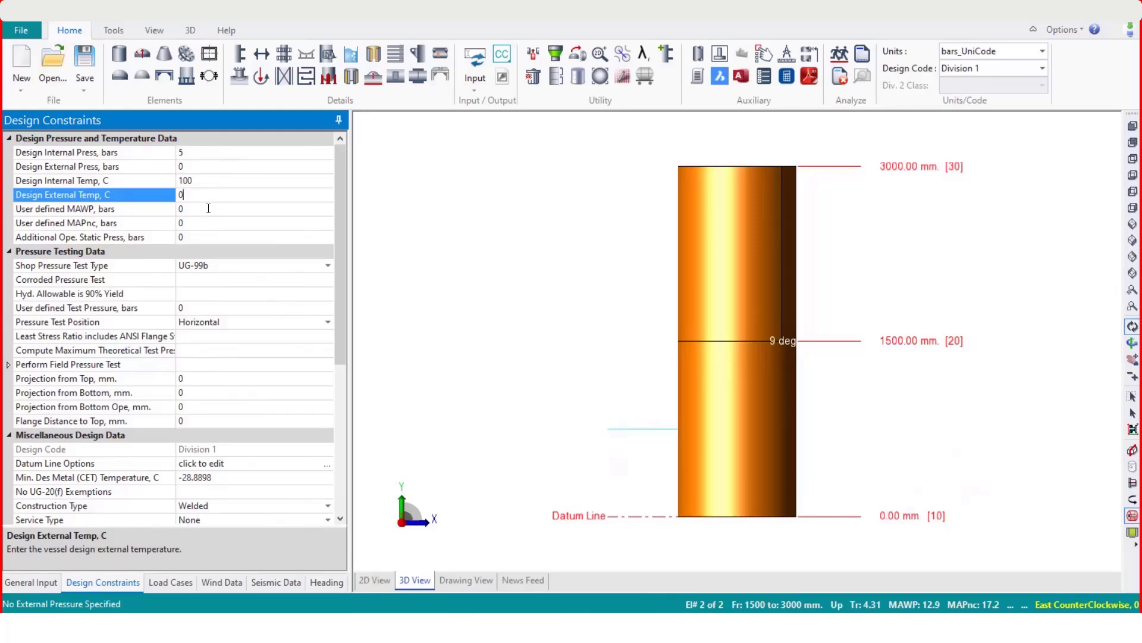
left_click(207, 208)
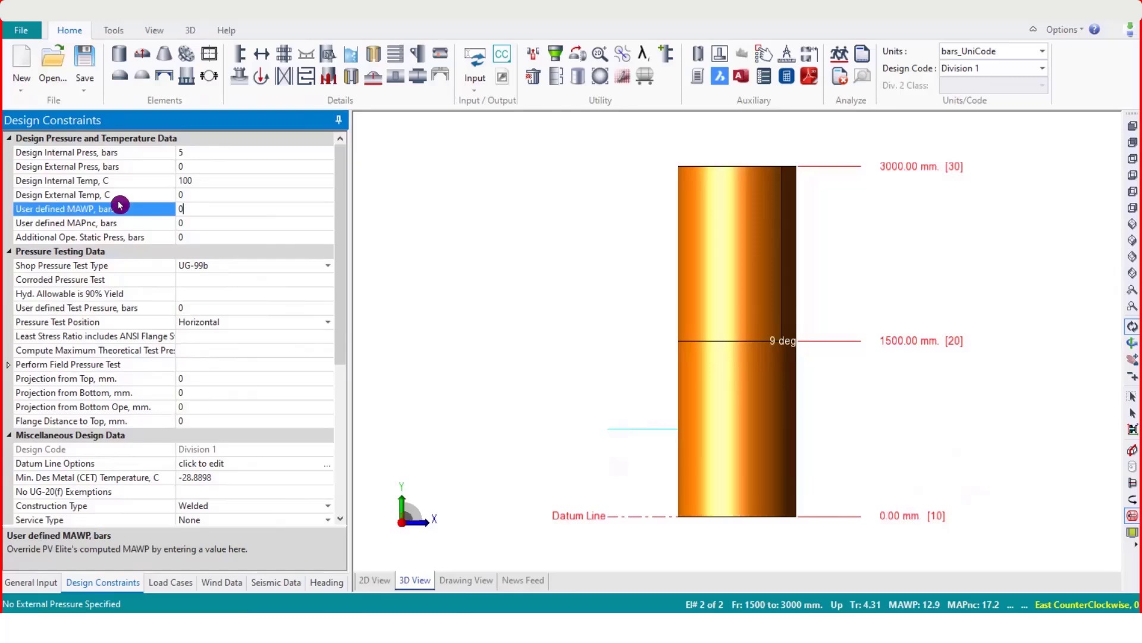
double_click(198, 213)
left_click(225, 223)
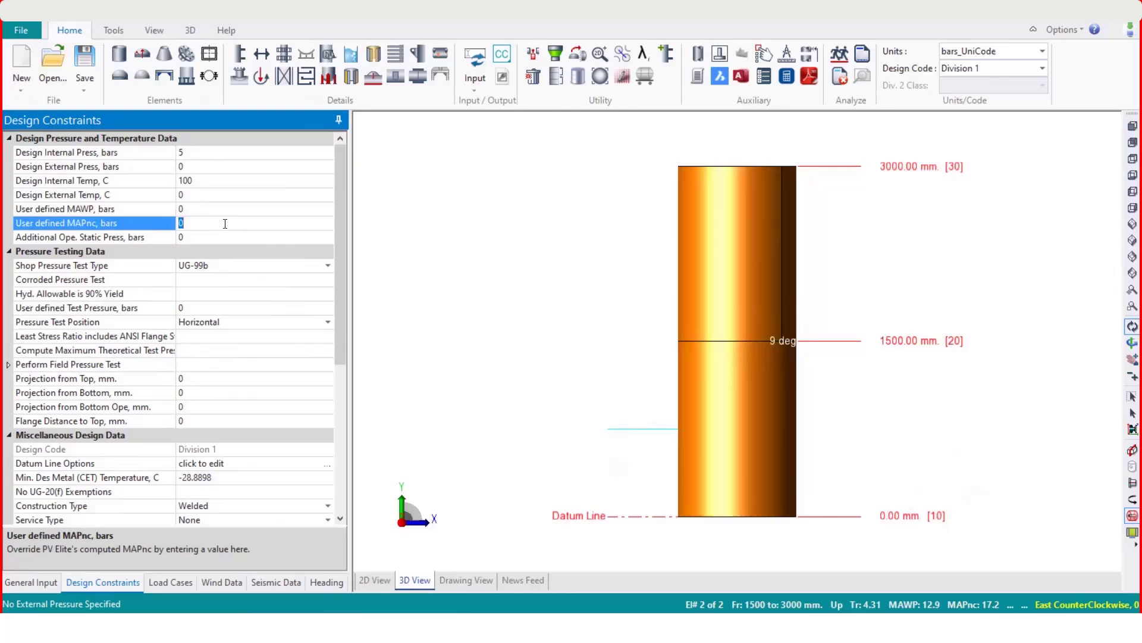
left_click(204, 209)
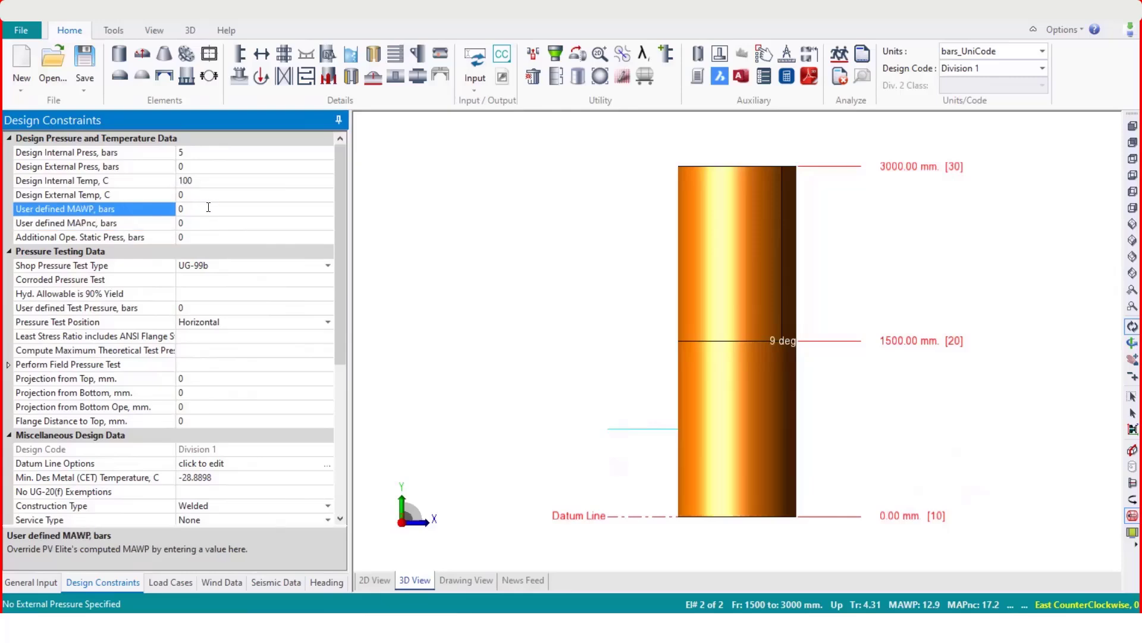
left_click(208, 221)
left_click(208, 221)
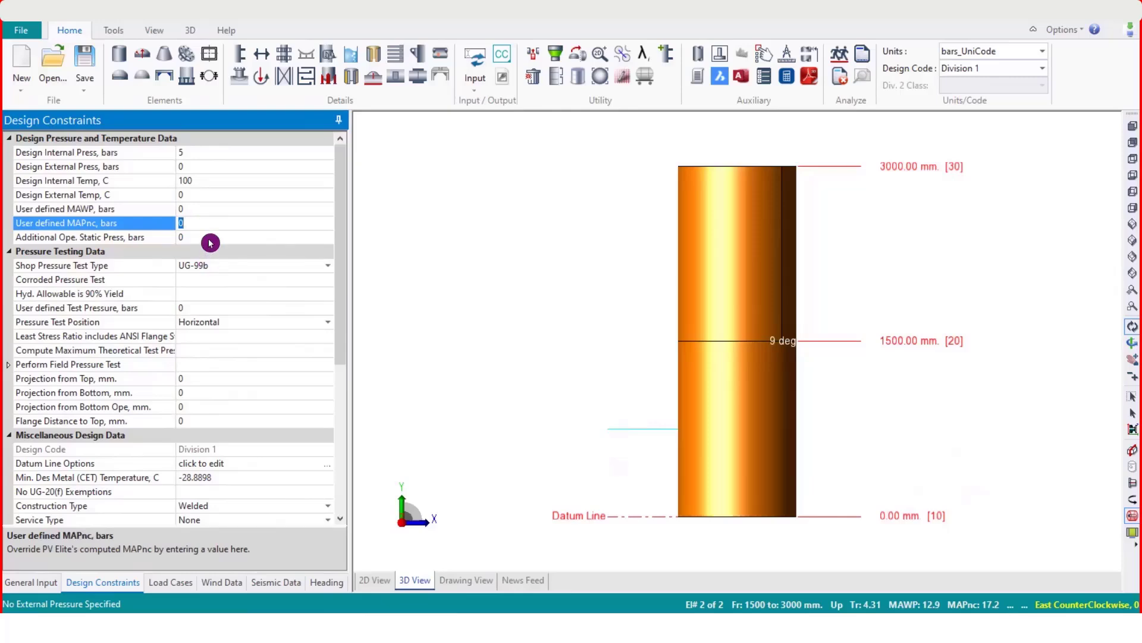
left_click(210, 238)
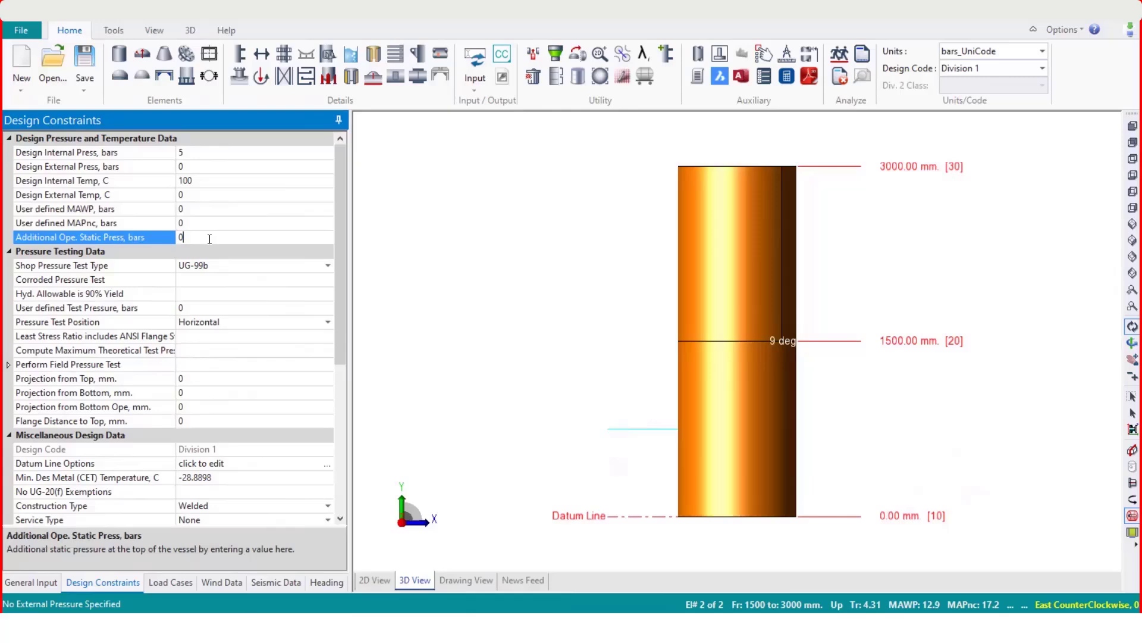
double_click(209, 239)
left_click(208, 209)
left_click(210, 221)
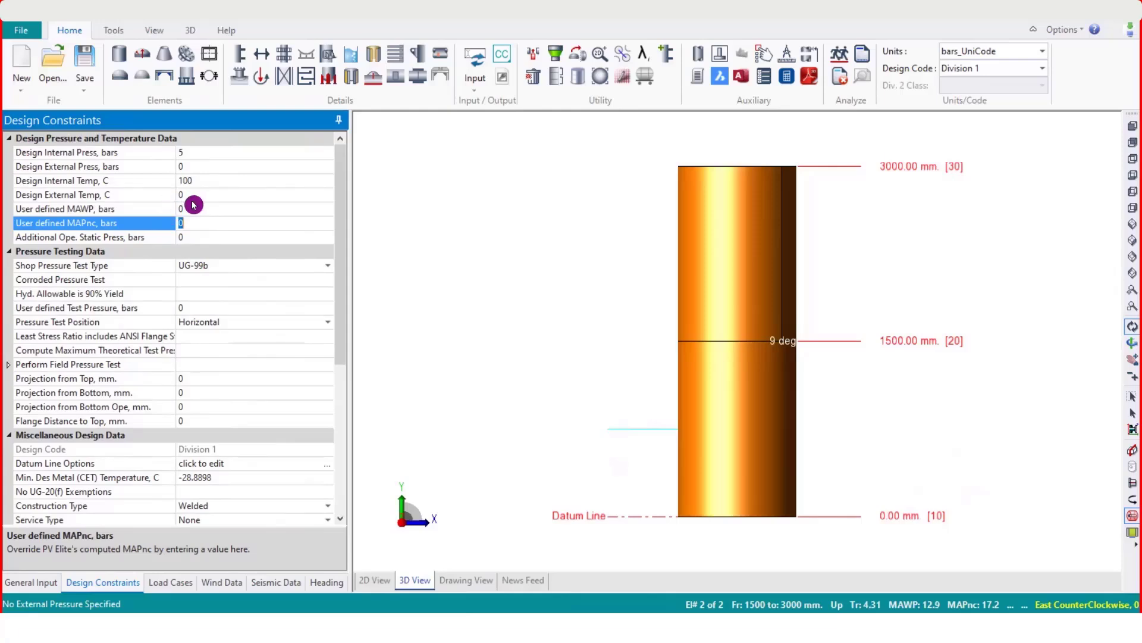
Step: Switch to Paint and sketch red curved heads on both ends of the rectangular vessel shell with the pencil
left_click(171, 209)
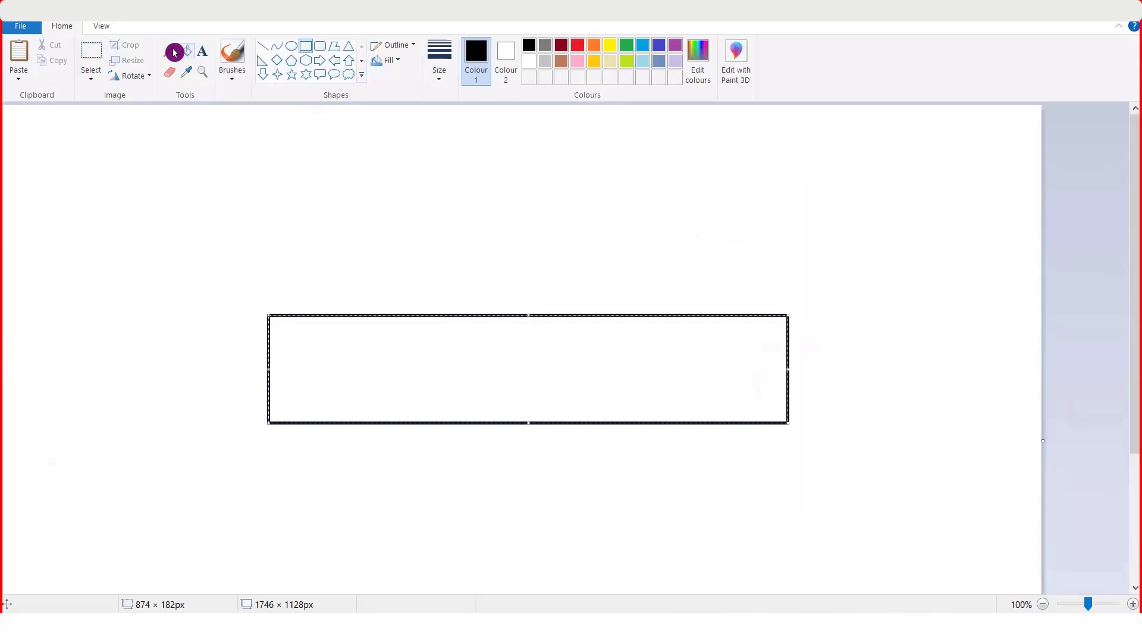
left_click(384, 93)
left_click(577, 45)
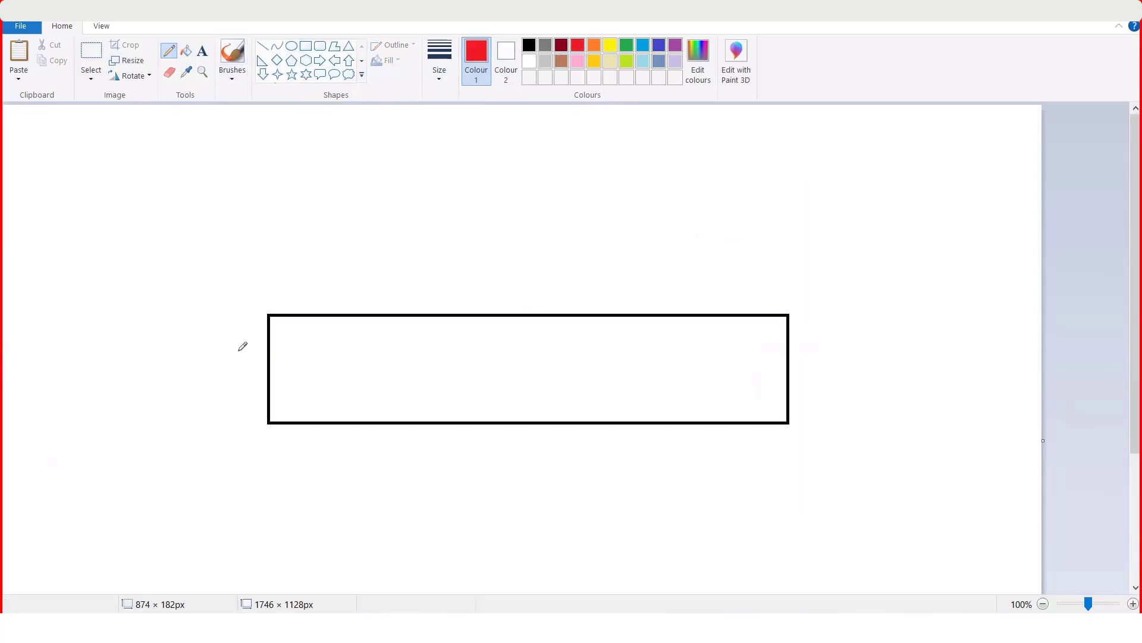
mouse_move(268, 315)
left_mouse_down()
mouse_move(242, 364)
mouse_move(261, 417)
mouse_move(283, 418)
left_mouse_up()
mouse_move(783, 314)
left_mouse_down()
mouse_move(820, 321)
mouse_move(826, 382)
mouse_move(788, 421)
left_mouse_up()
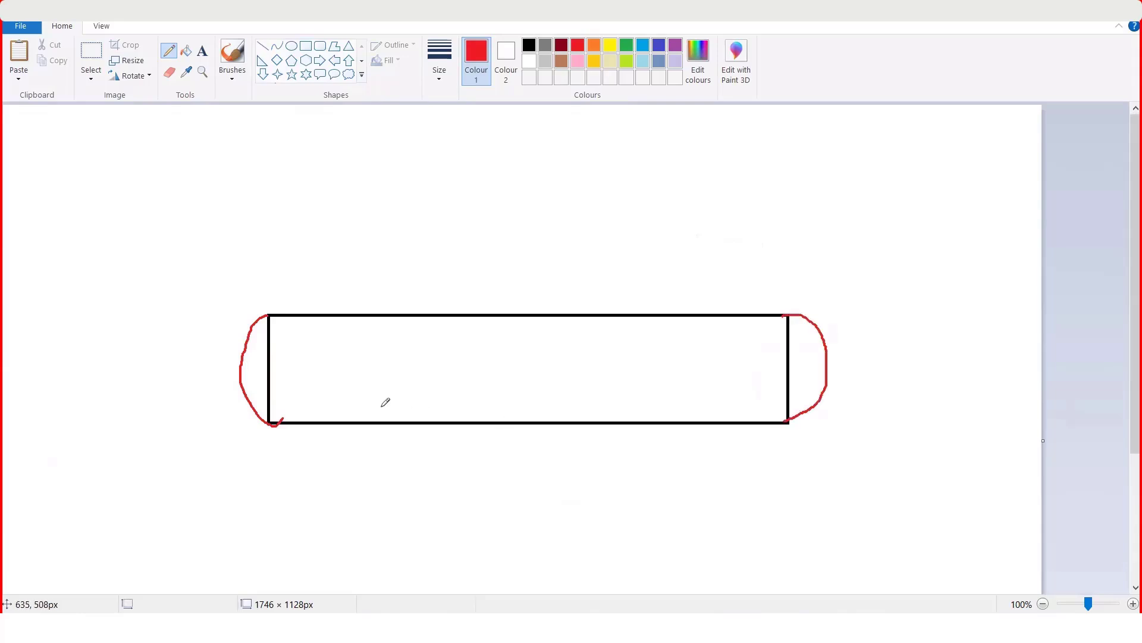
Step: Sketch two green saddle supports with wear plates under the horizontal vessel, one near each end
left_click(627, 48)
mouse_move(373, 405)
left_mouse_down()
mouse_move(405, 485)
mouse_move(404, 409)
mouse_move(370, 402)
mouse_move(363, 419)
mouse_move(407, 386)
mouse_move(413, 429)
left_mouse_up()
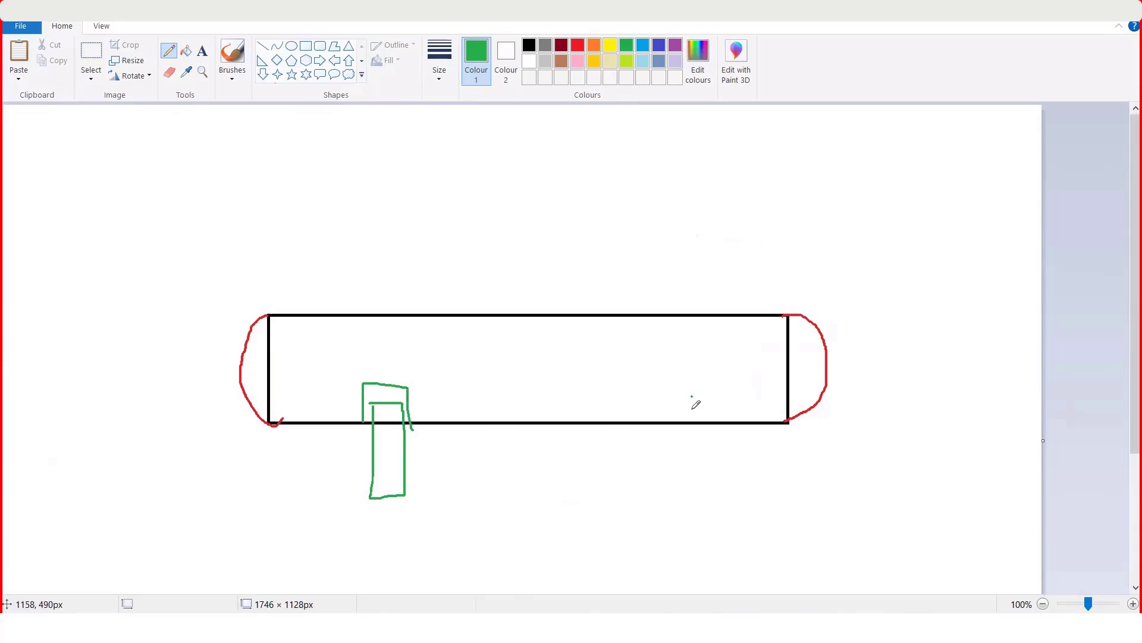
mouse_move(692, 396)
left_mouse_down()
mouse_move(712, 480)
mouse_move(738, 393)
mouse_move(685, 390)
mouse_move(679, 420)
mouse_move(685, 381)
mouse_move(760, 393)
mouse_move(757, 421)
left_mouse_up()
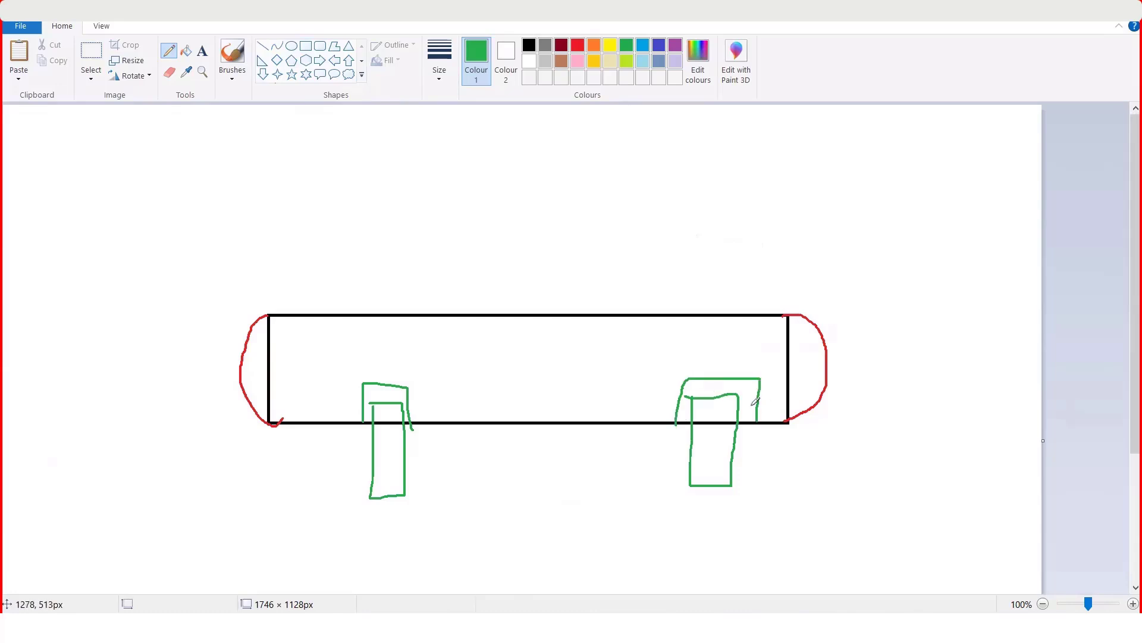
Step: Sketch a red flanged nozzle rising from the top of the shell, above the first saddle
left_click(572, 51)
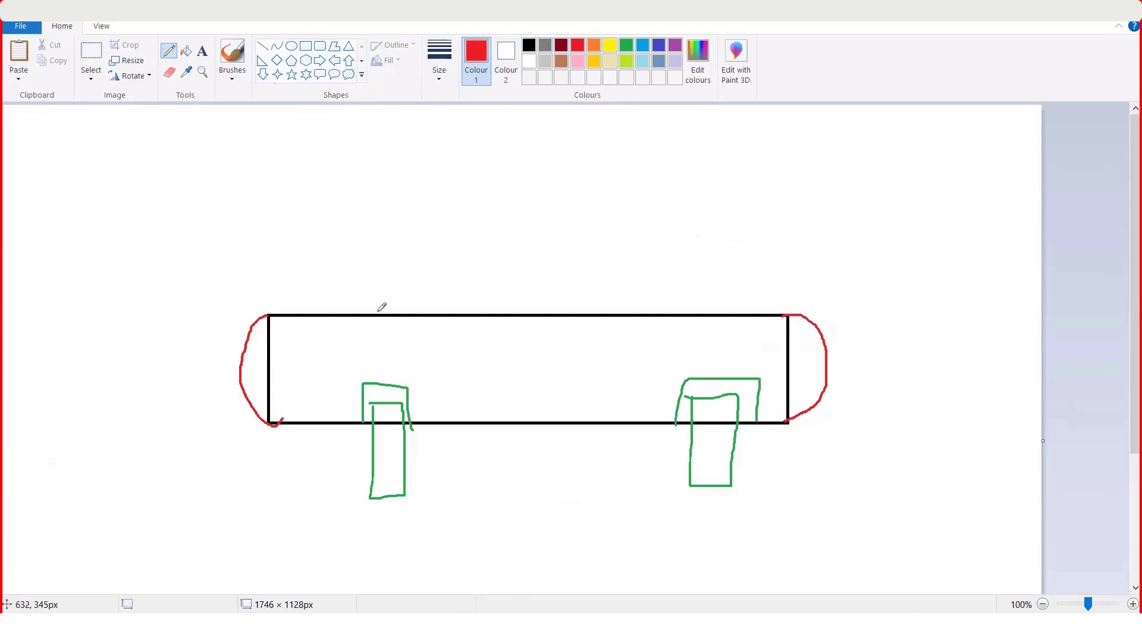
left_click_drag(378, 316, 381, 258)
mouse_move(410, 316)
left_mouse_down()
mouse_move(409, 255)
mouse_move(425, 296)
mouse_move(363, 300)
mouse_move(373, 285)
mouse_move(432, 290)
left_mouse_up()
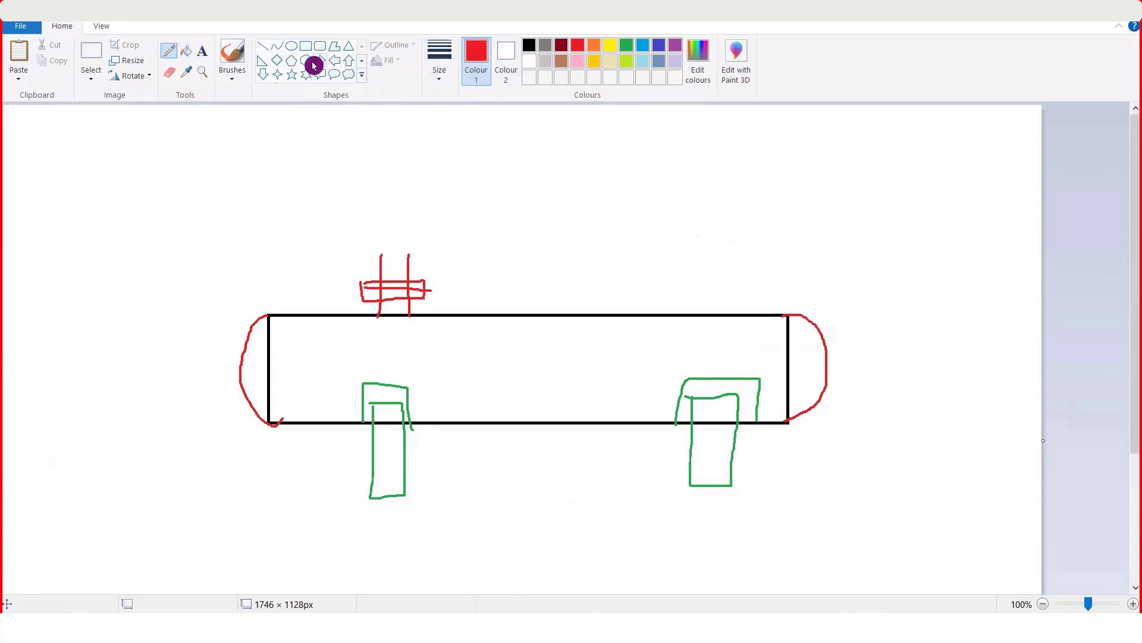
Step: Draw the outline of a tall light-blue vessel standing on top of the nozzle
left_click(642, 45)
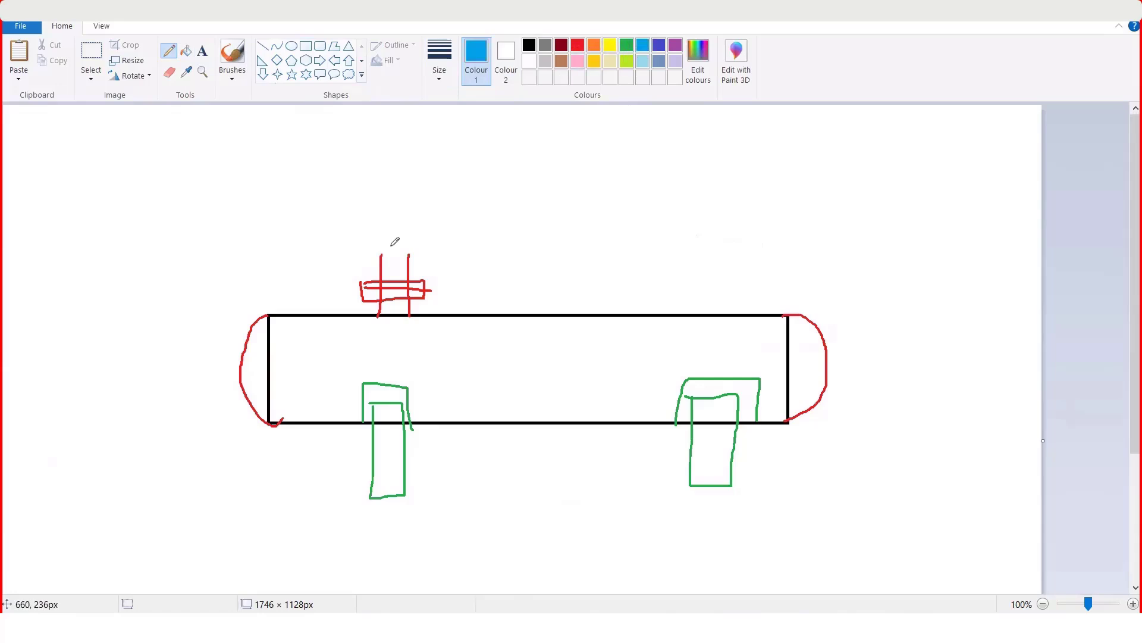
left_click_drag(357, 250, 426, 223)
mouse_move(430, 175)
left_mouse_down()
mouse_move(395, 111)
mouse_move(349, 114)
mouse_move(356, 247)
left_mouse_up()
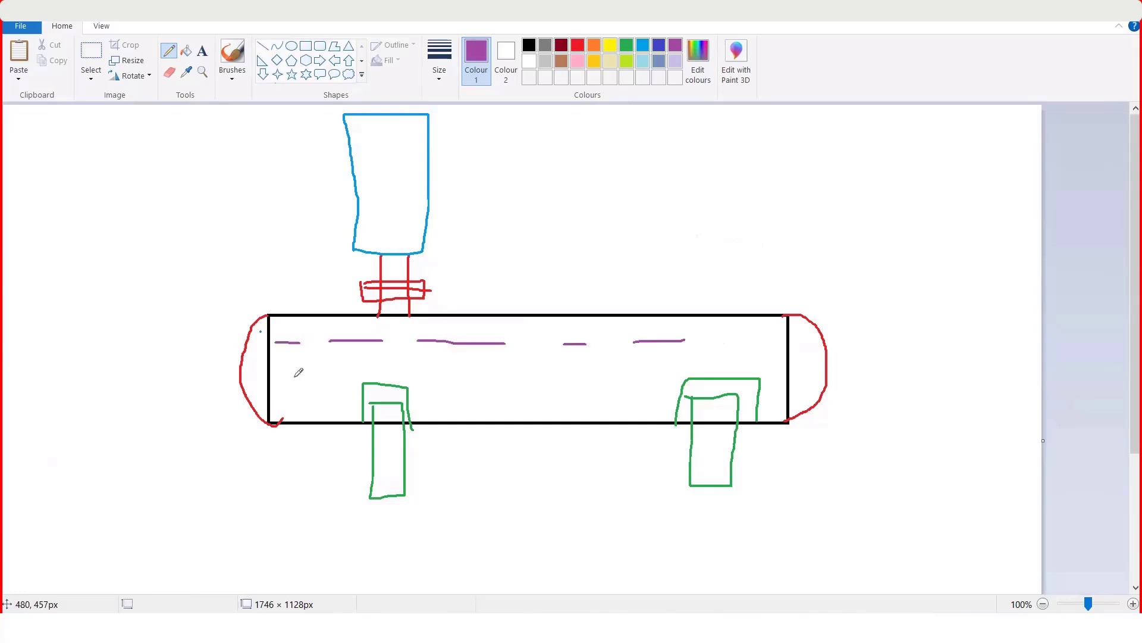
Step: Fill the horizontal vessel with purple dashes representing liquid and add a purple check mark at its lower edge
left_click_drag(288, 376, 337, 376)
left_click_drag(382, 373, 425, 373)
left_click_drag(484, 372, 634, 378)
left_click_drag(669, 379, 699, 380)
left_click(487, 413)
left_click_drag(540, 409, 604, 410)
left_click_drag(612, 406, 640, 398)
left_click_drag(662, 391, 702, 346)
left_click(739, 337)
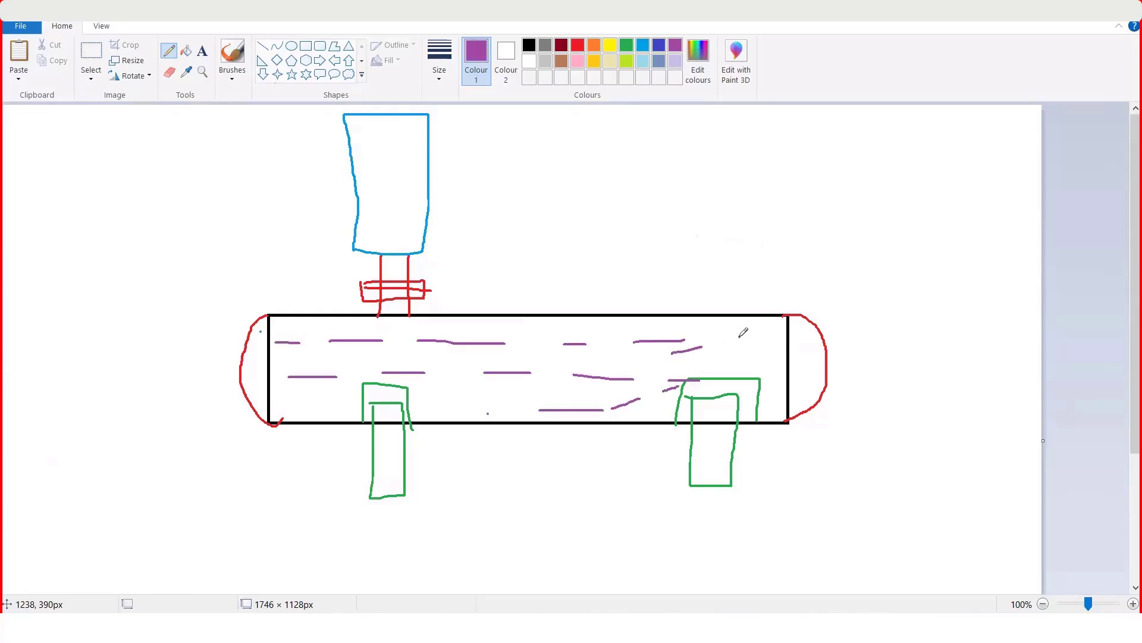
left_click_drag(287, 403, 306, 402)
left_click_drag(325, 402, 339, 401)
left_click(344, 361)
left_click(365, 358)
left_click_drag(250, 361, 263, 361)
mouse_move(559, 445)
left_mouse_down()
mouse_move(568, 454)
mouse_move(613, 407)
left_mouse_up()
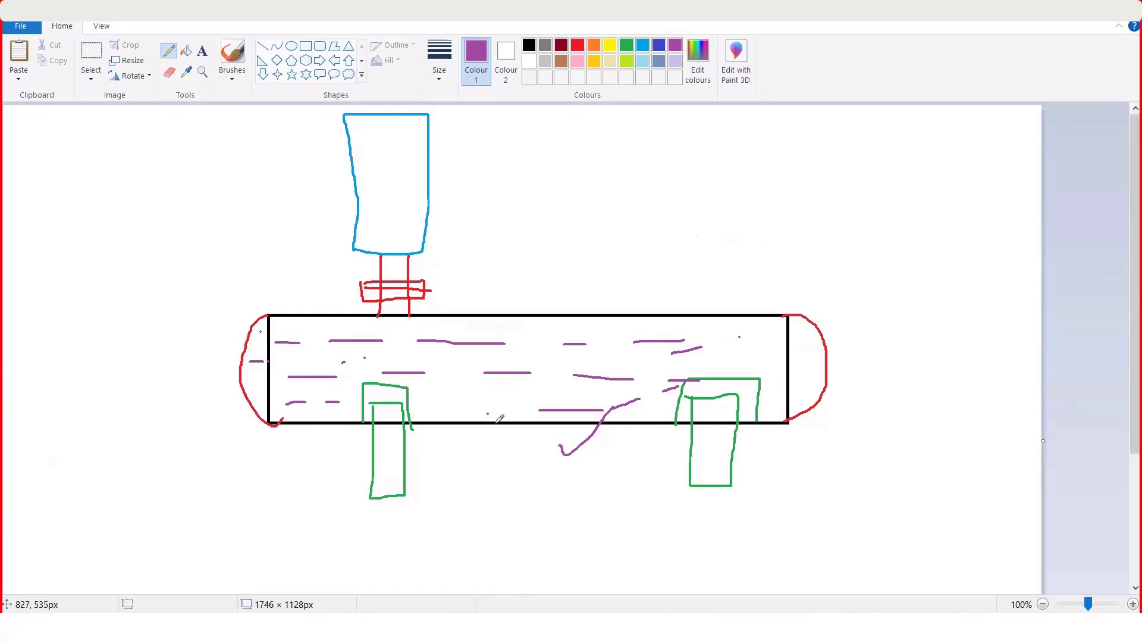
Step: Fill the nozzle and the upper light-blue vessel with purple liquid marks
left_click(389, 307)
left_click(399, 306)
left_click(389, 294)
mouse_move(389, 290)
left_mouse_down()
mouse_move(401, 279)
mouse_move(392, 255)
left_mouse_up()
left_click(389, 265)
mouse_move(362, 216)
left_mouse_down()
mouse_move(379, 212)
mouse_move(388, 177)
left_mouse_up()
mouse_move(375, 158)
left_mouse_down()
mouse_move(397, 147)
mouse_move(383, 132)
mouse_move(409, 153)
mouse_move(408, 195)
left_mouse_up()
mouse_move(395, 212)
left_mouse_down()
mouse_move(413, 219)
mouse_move(404, 234)
left_mouse_up()
left_click(398, 242)
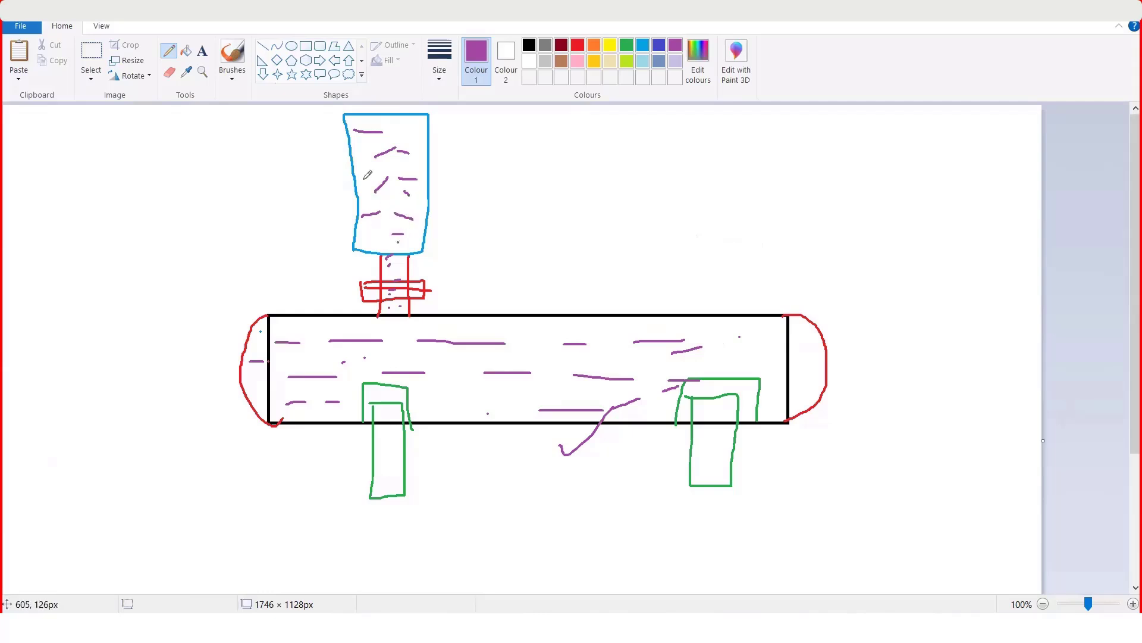
mouse_move(362, 177)
left_mouse_down()
mouse_move(422, 167)
mouse_move(418, 136)
mouse_move(384, 152)
left_mouse_up()
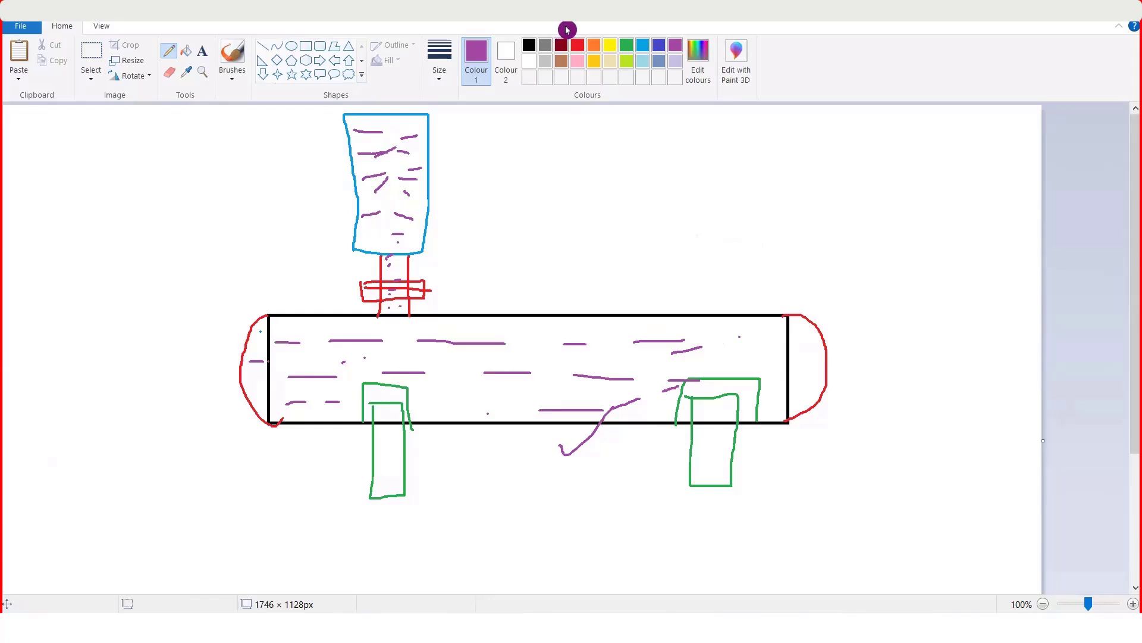
Step: Draw an indigo vertical dimension line beside the upper vessel, spanning from its top to the nozzle flange
left_click(578, 46)
left_click(642, 47)
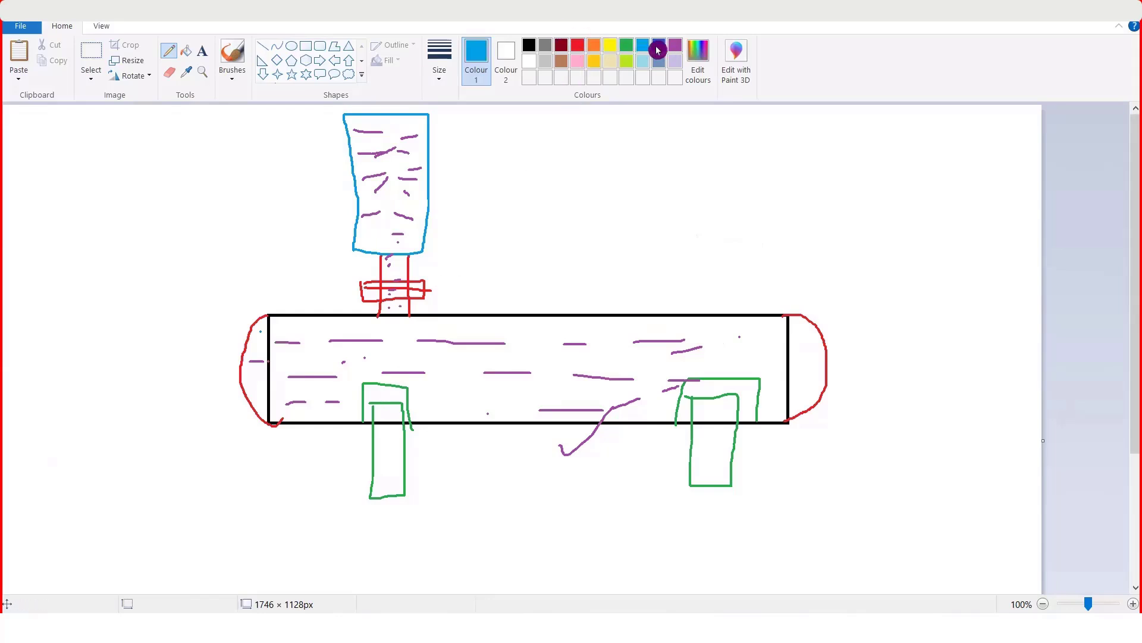
left_click(659, 47)
mouse_move(500, 115)
left_mouse_down()
mouse_move(474, 115)
mouse_move(507, 314)
left_mouse_up()
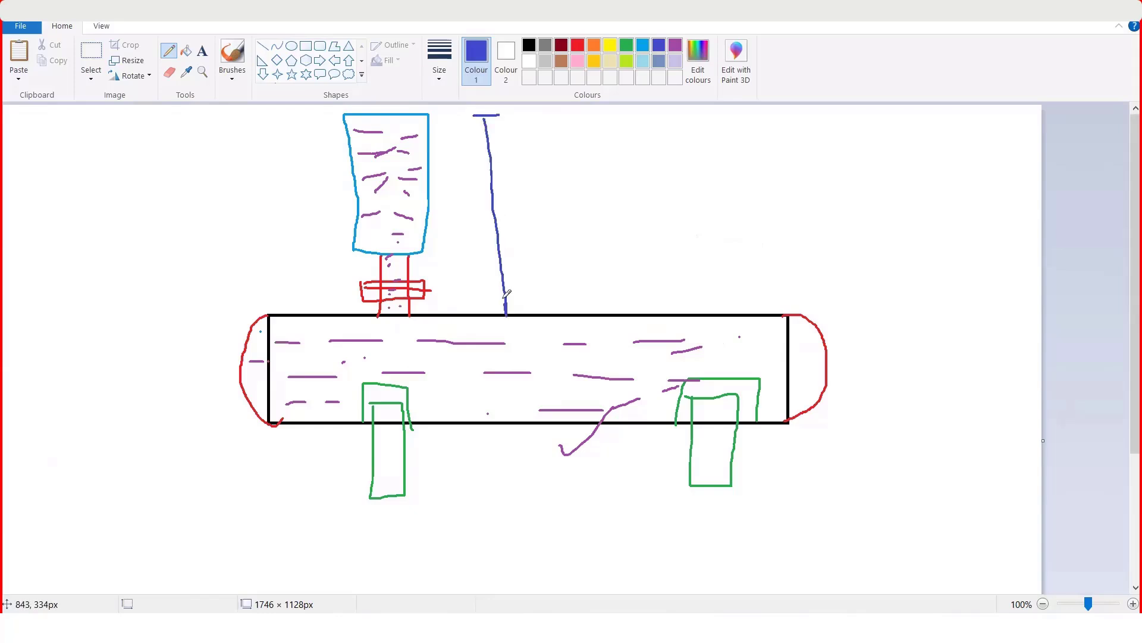
key("ctrl+z")
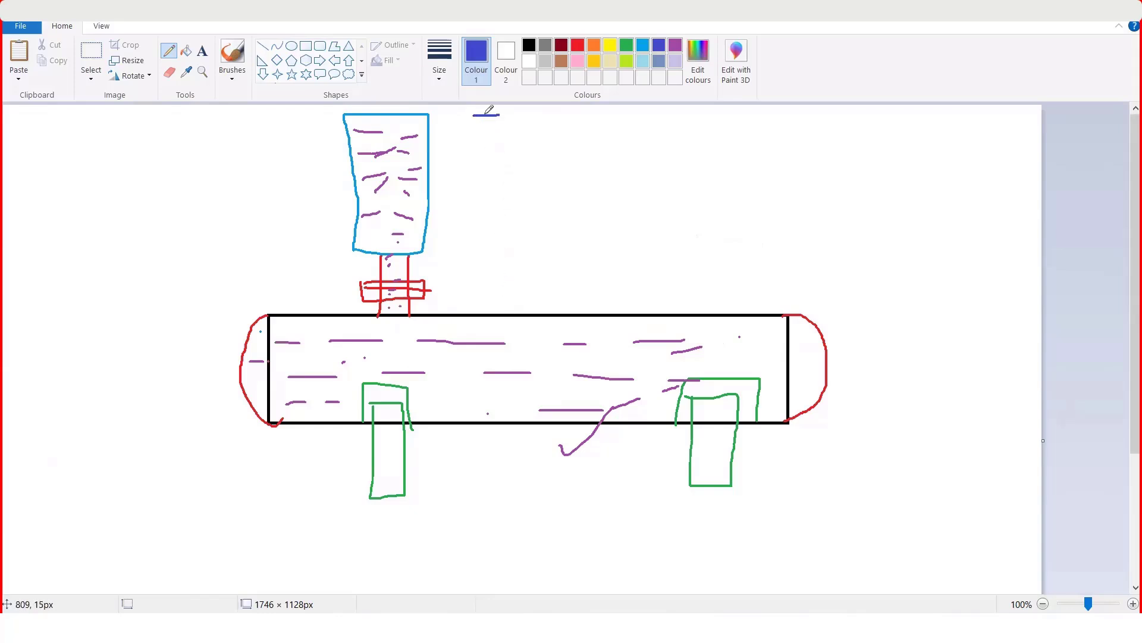
left_click_drag(484, 115, 494, 285)
left_click_drag(483, 291, 507, 286)
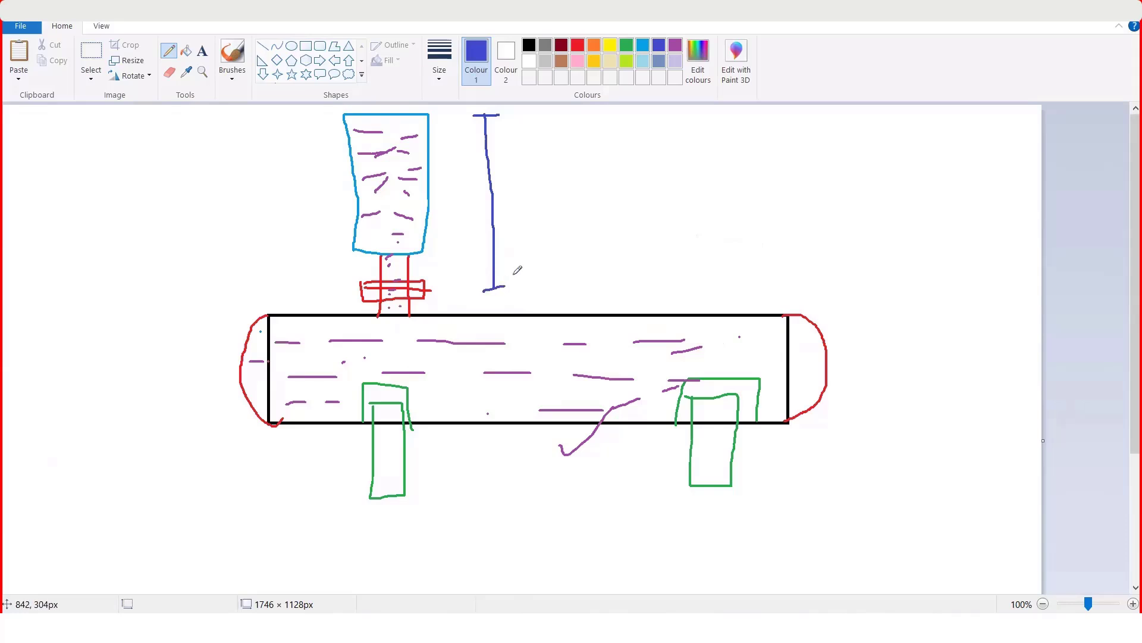
Step: Write 0.5 beside the dimension line, underline it, and add an indigo check mark inside the horizontal vessel
mouse_move(523, 196)
left_mouse_down()
mouse_move(528, 208)
mouse_move(556, 194)
mouse_move(555, 210)
mouse_move(578, 174)
left_mouse_up()
left_click(546, 195)
mouse_move(449, 397)
left_mouse_down()
mouse_move(470, 400)
mouse_move(524, 359)
left_mouse_up()
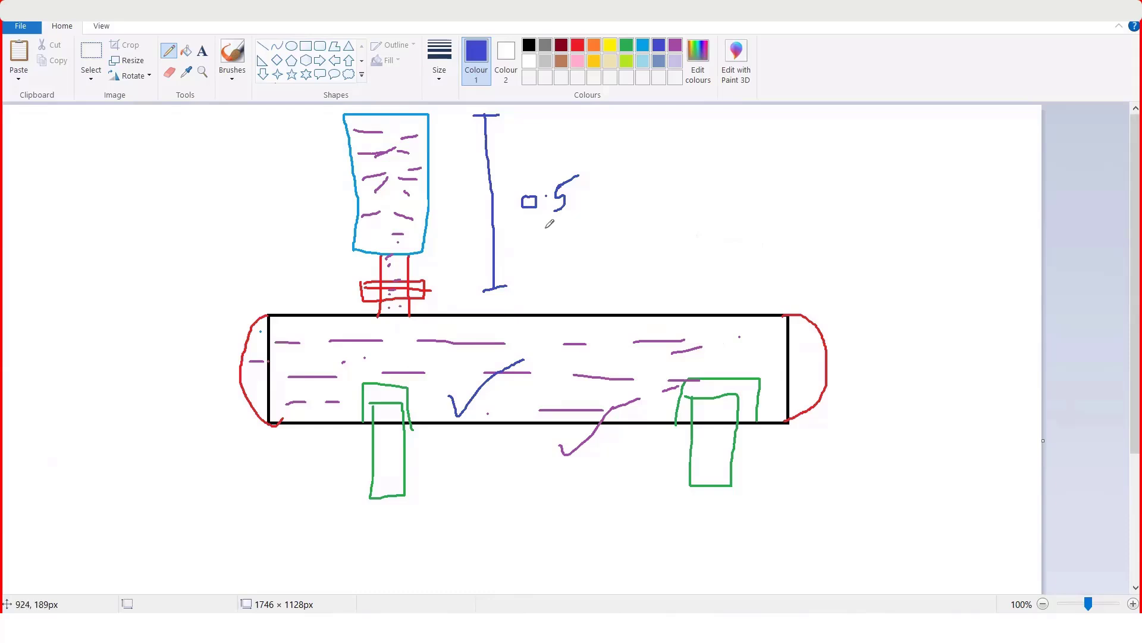
left_click_drag(545, 229, 572, 227)
Step: Return to PV Elite and inspect the additional operating static pressure entry in the design constraints
left_click(1054, 19)
left_click(62, 238)
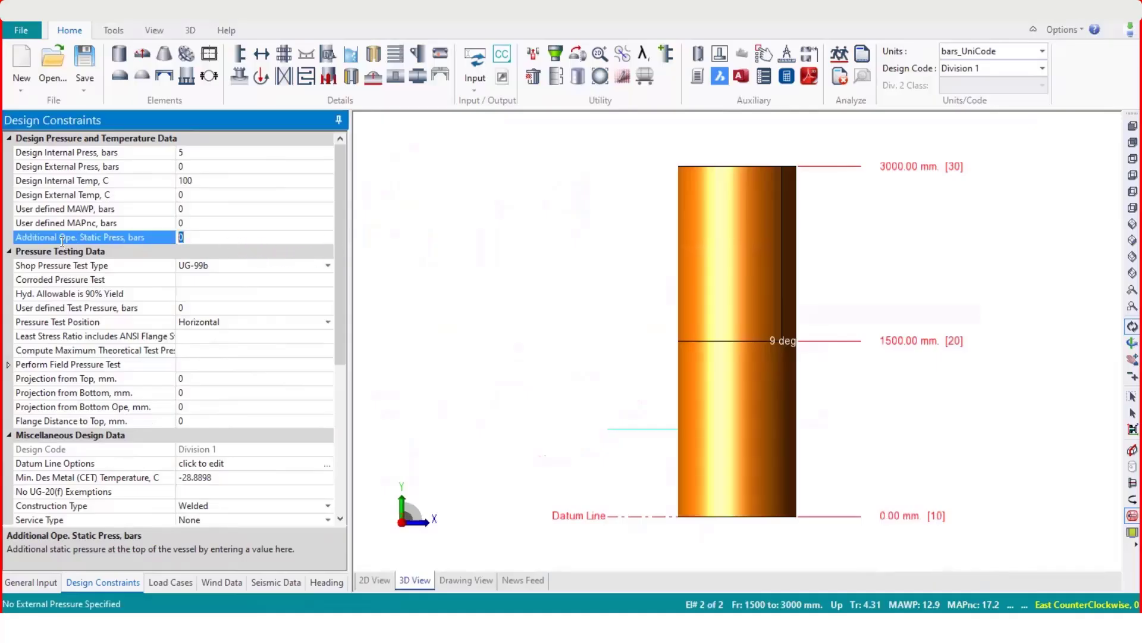
left_click(194, 242)
double_click(197, 238)
Step: Examine the available shop pressure test types in the pressure testing data
left_click(88, 254)
left_click(97, 272)
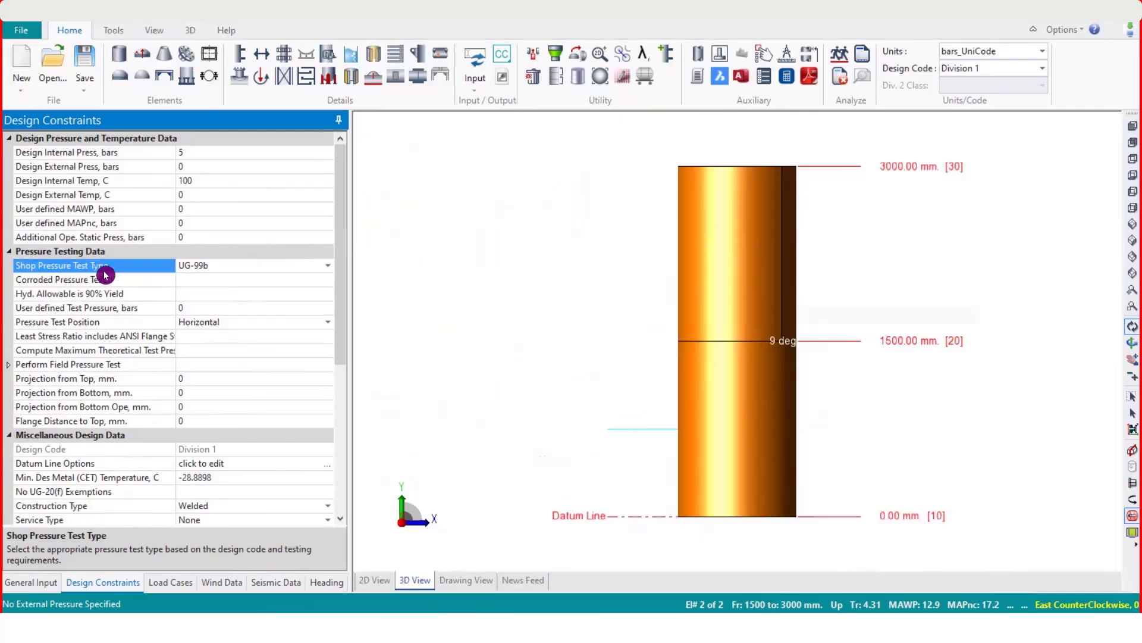
left_click(329, 265)
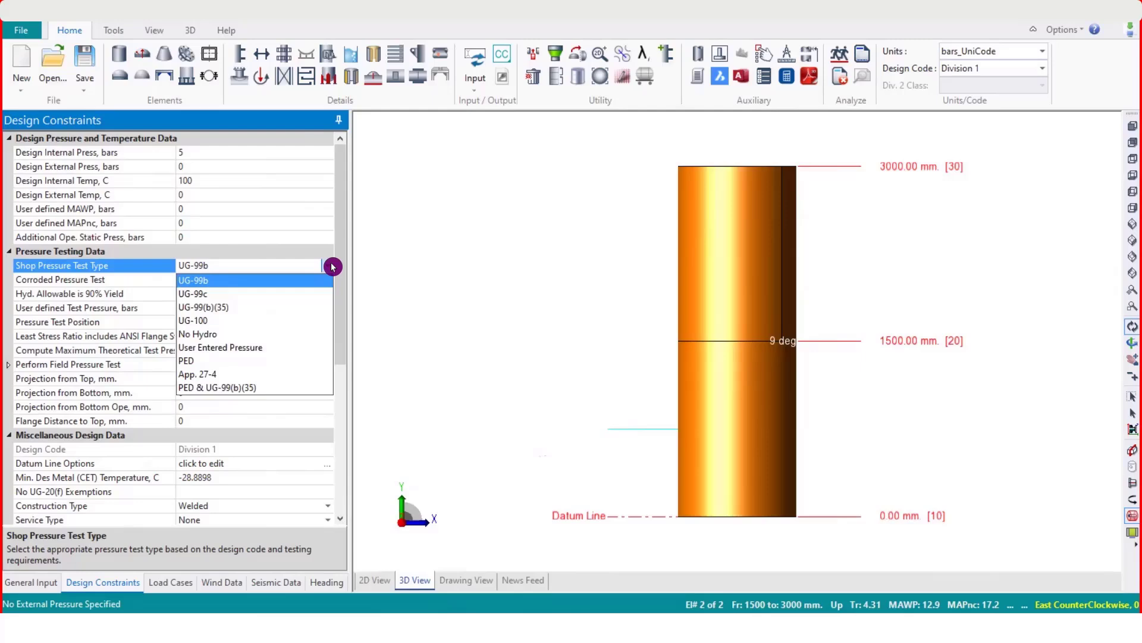
left_click(331, 266)
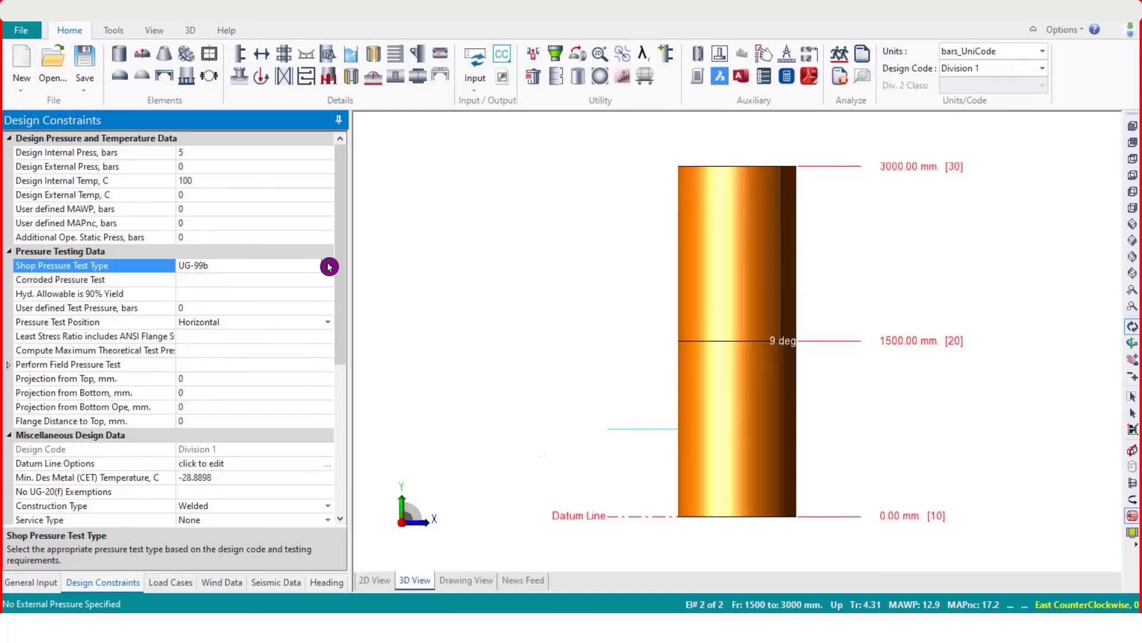
Step: Review the available shop pressure test types and set the shop pressure test type to UG-99(b)(35)
left_click(329, 266)
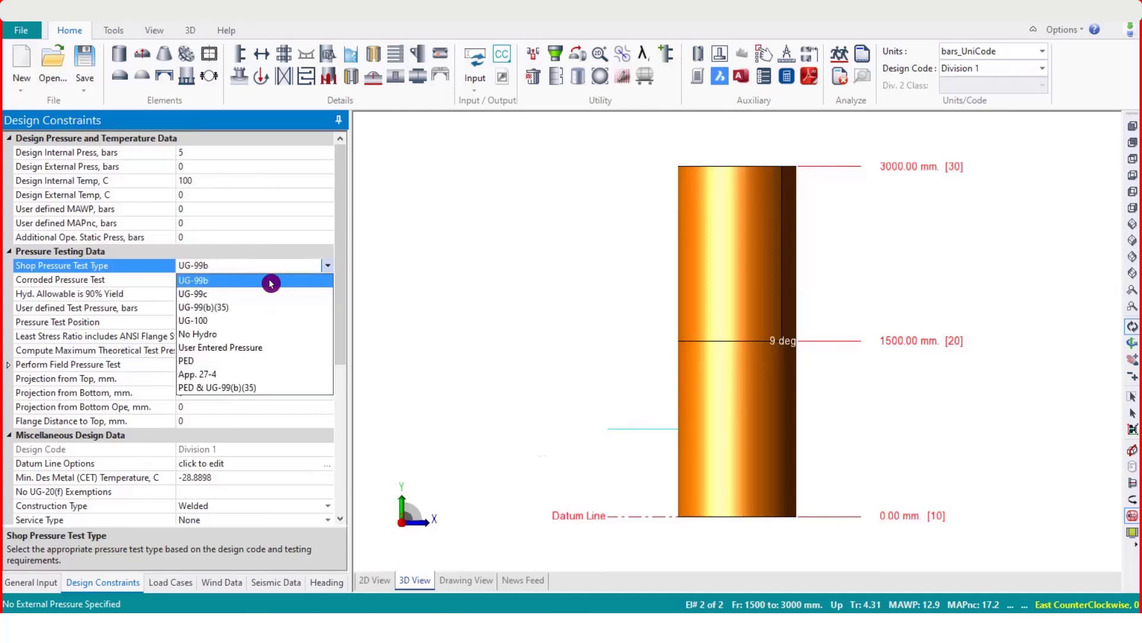
left_click(221, 284)
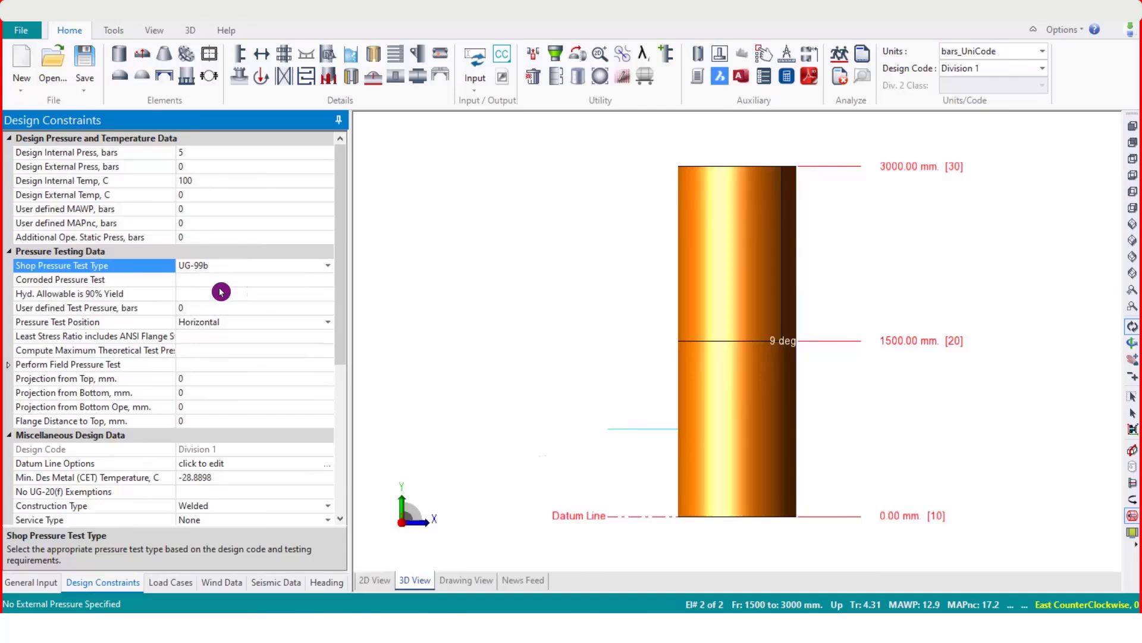
left_click(228, 266)
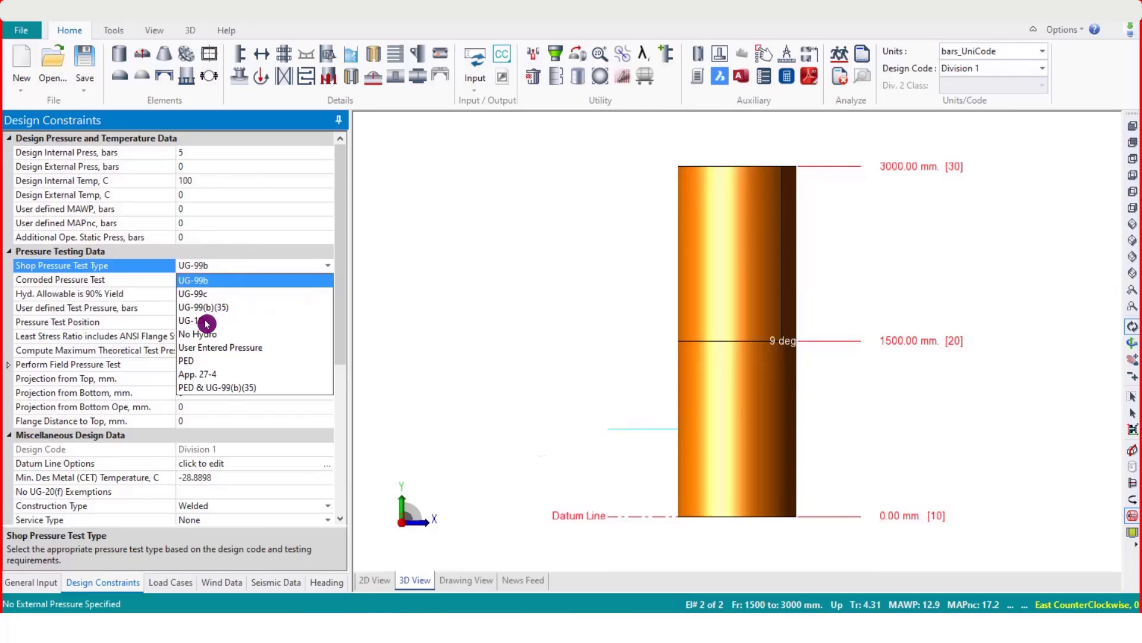
left_click(216, 285)
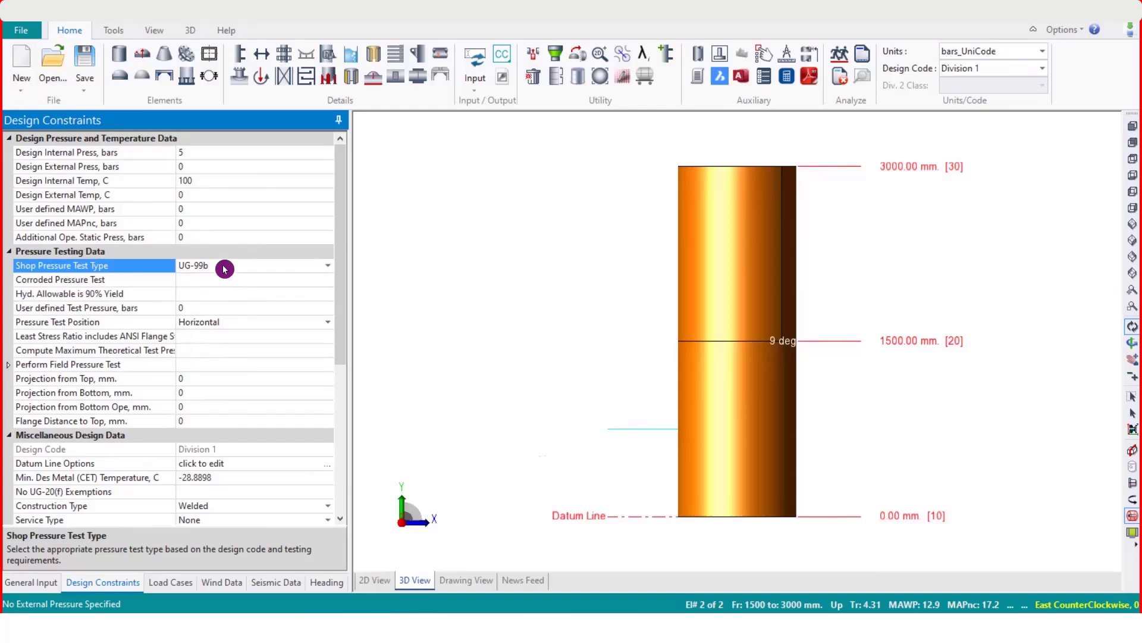
left_click(225, 269)
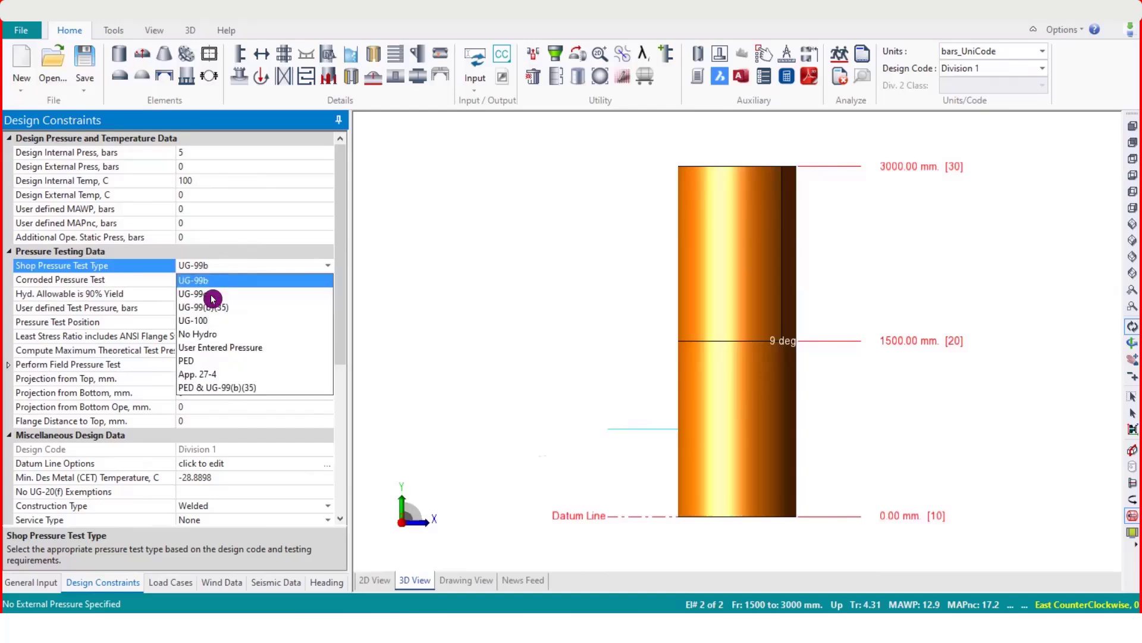
left_click(225, 269)
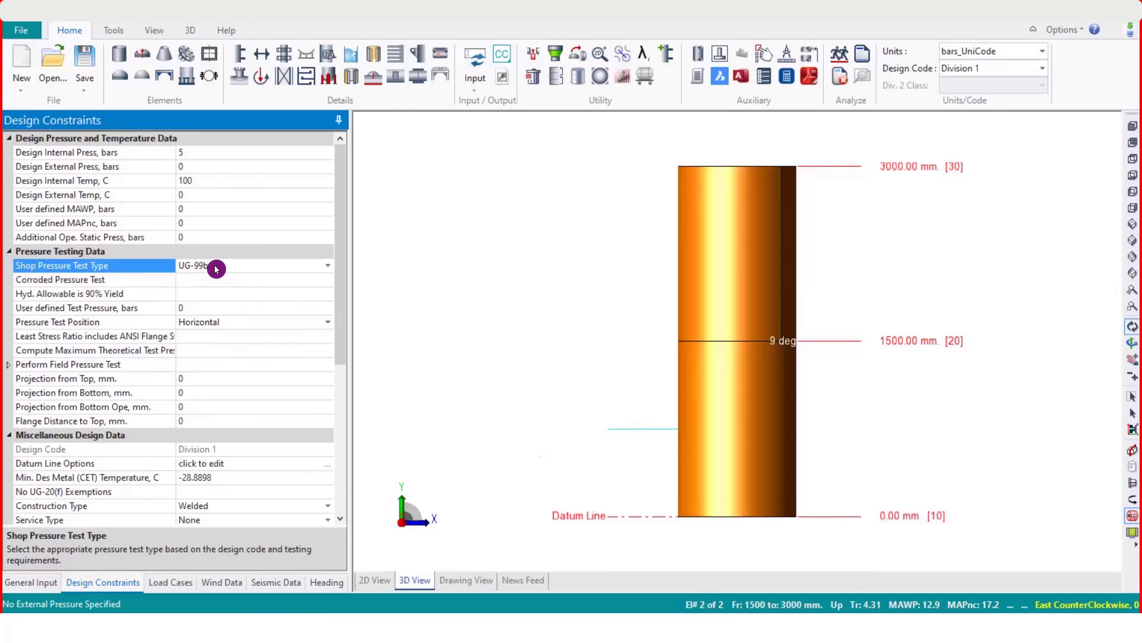
left_click(216, 268)
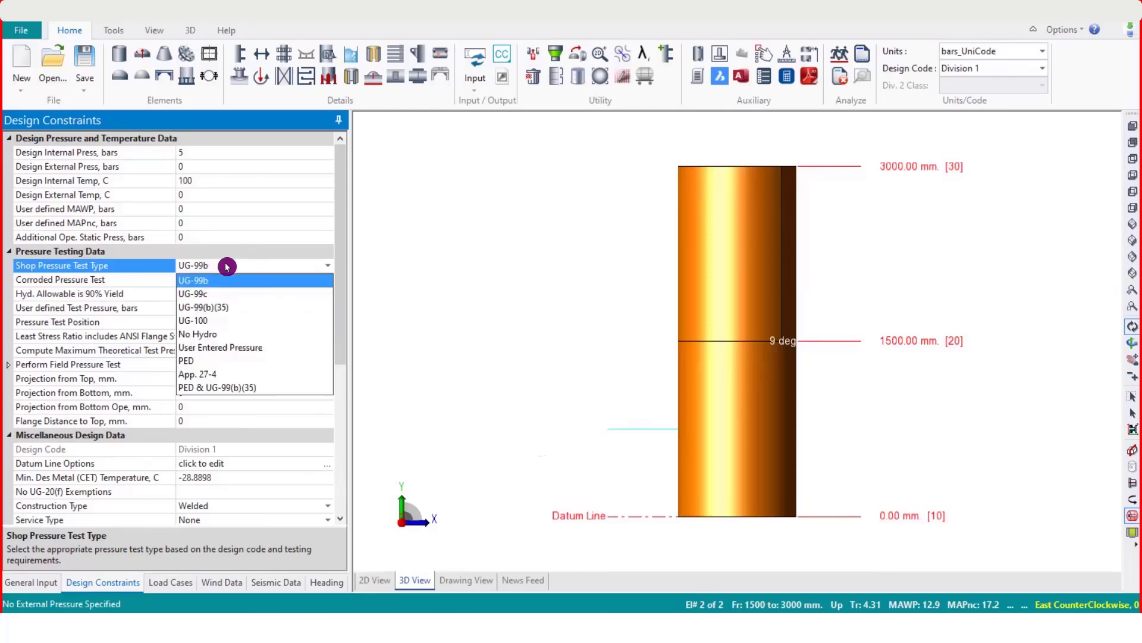
left_click(204, 307)
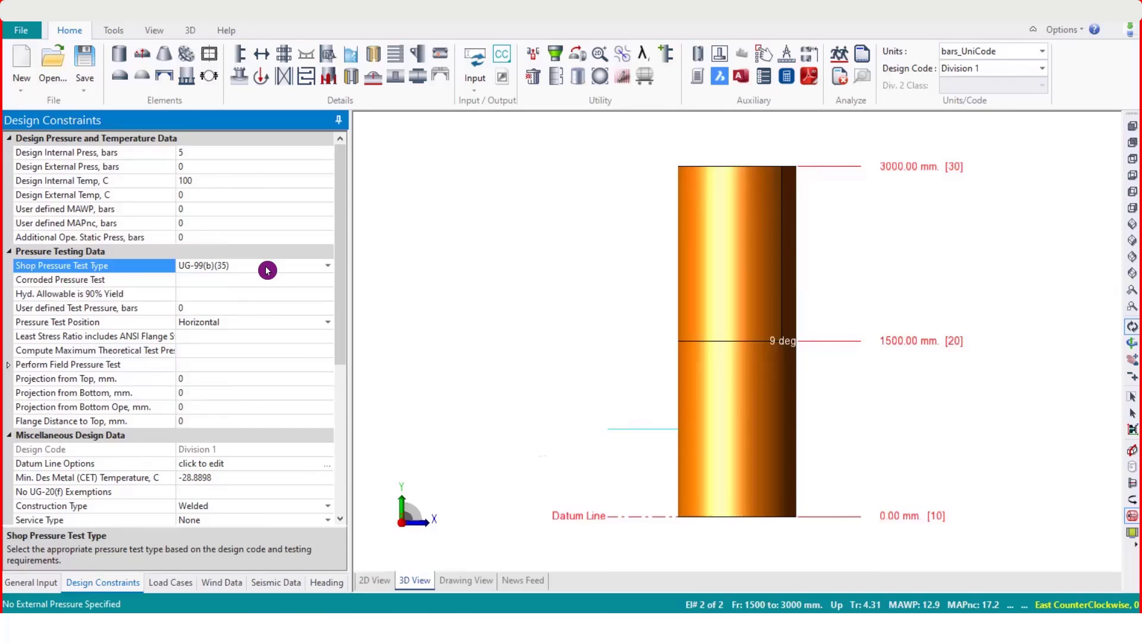
Step: Review the SA-240 316L material input for Shell course-1 and close it without changes
left_click(786, 54)
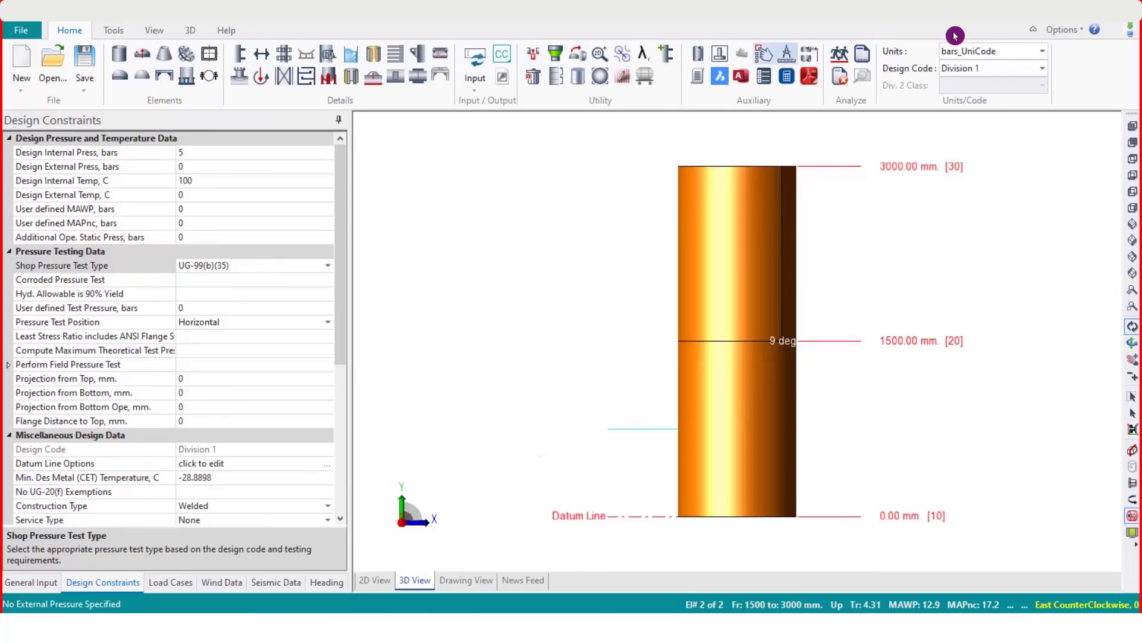
left_click(942, 32)
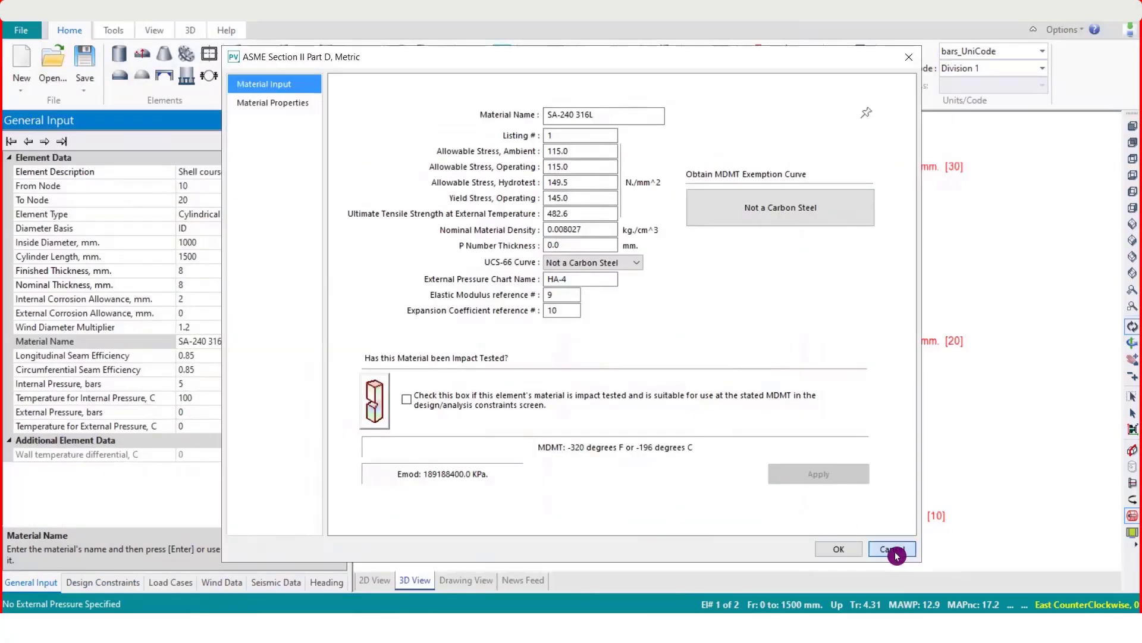
left_click(889, 544)
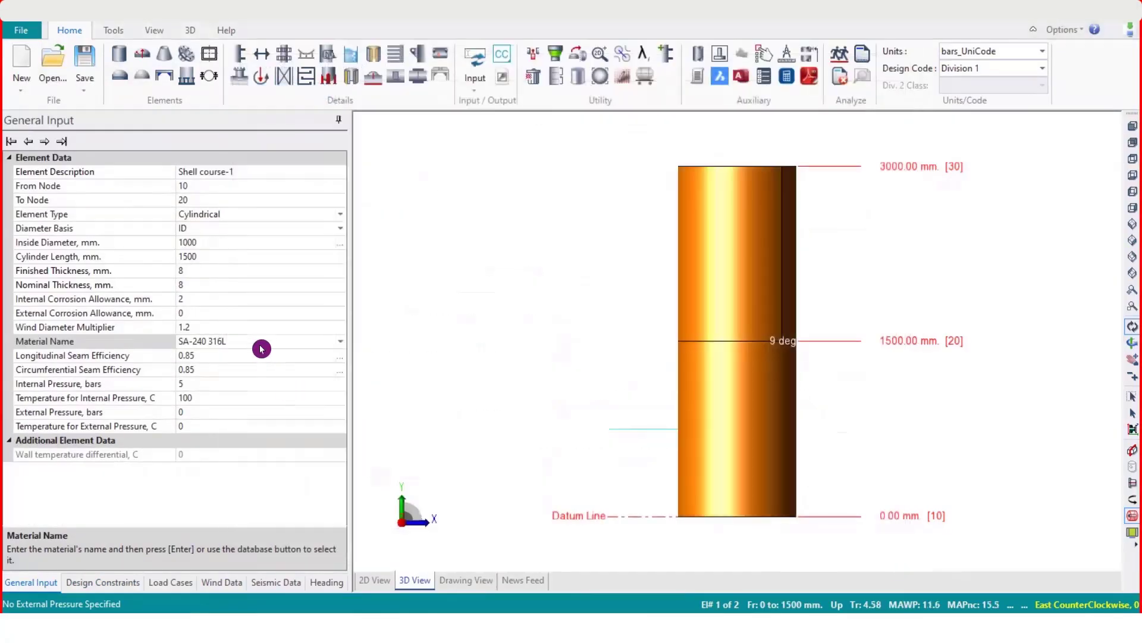
Step: Search the material database for SA-240 and choose the higher-strength SA-240 316L plate, listing 1, for Shell course-1
left_click(254, 340)
key("BackSpace")
key("BackSpace")
key("BackSpace")
key("BackSpace")
key("BackSpace")
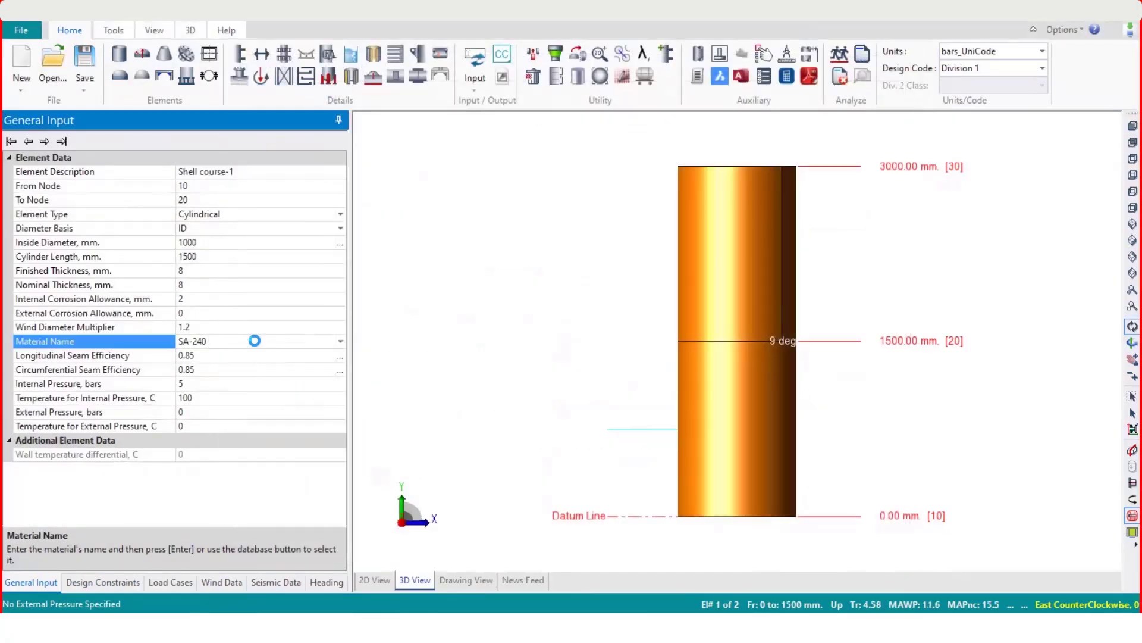
key("Return")
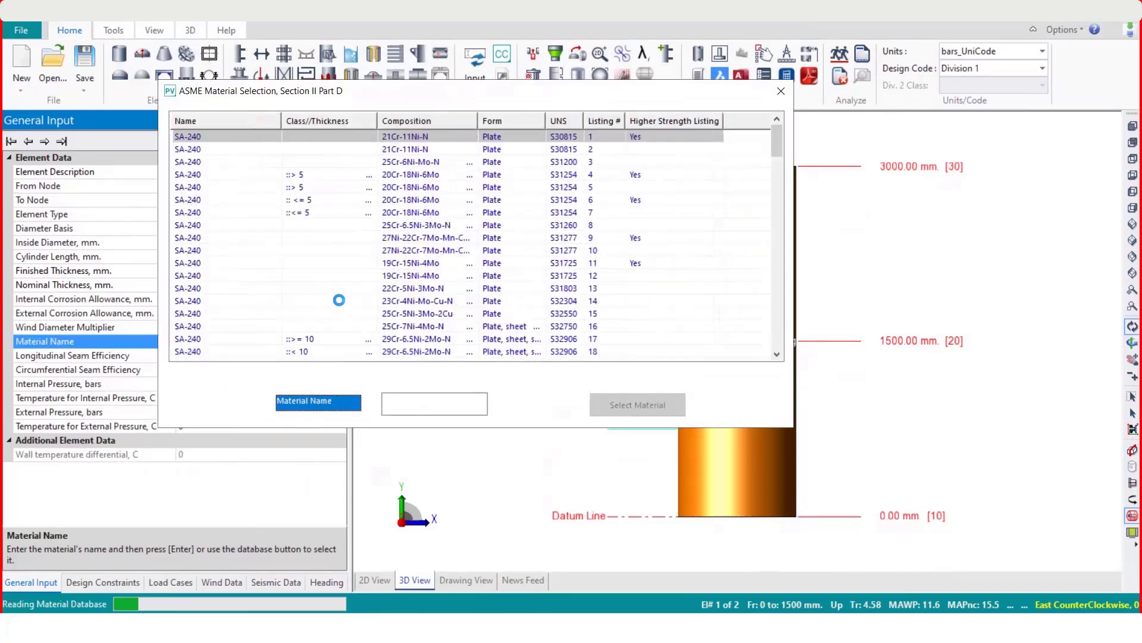
scroll(230, 291, "down", 3)
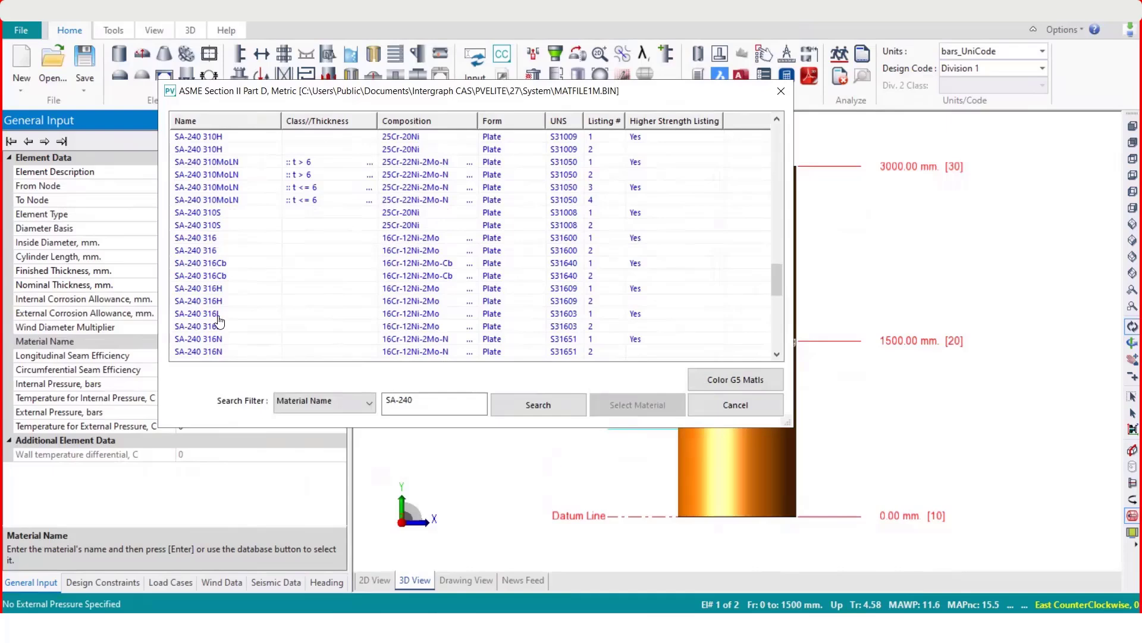
left_click(636, 317)
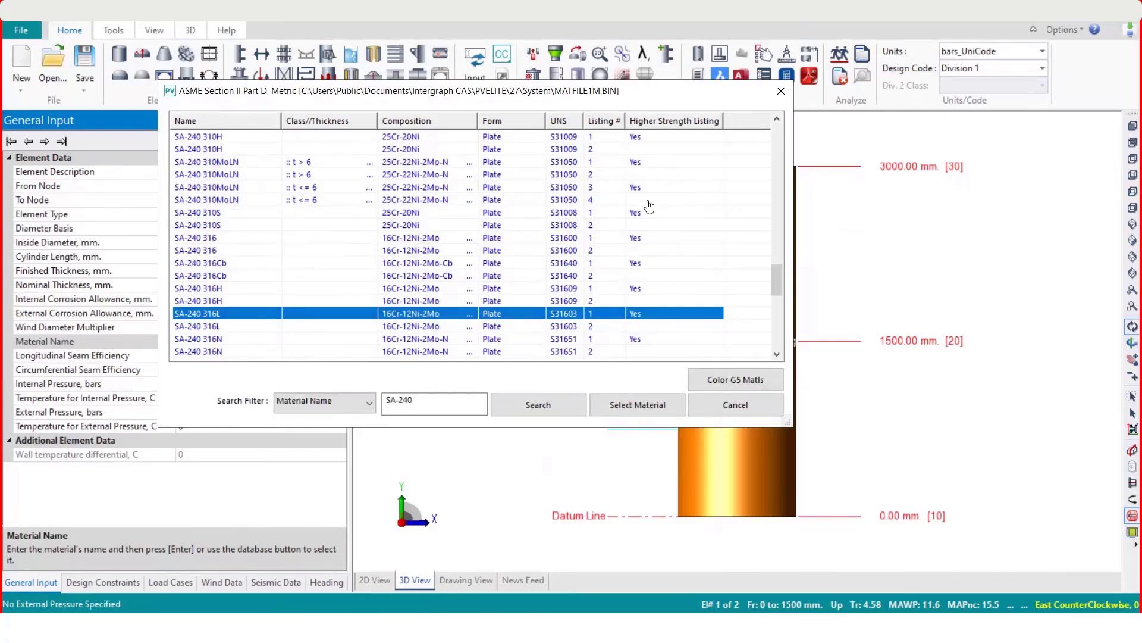
left_click(637, 403)
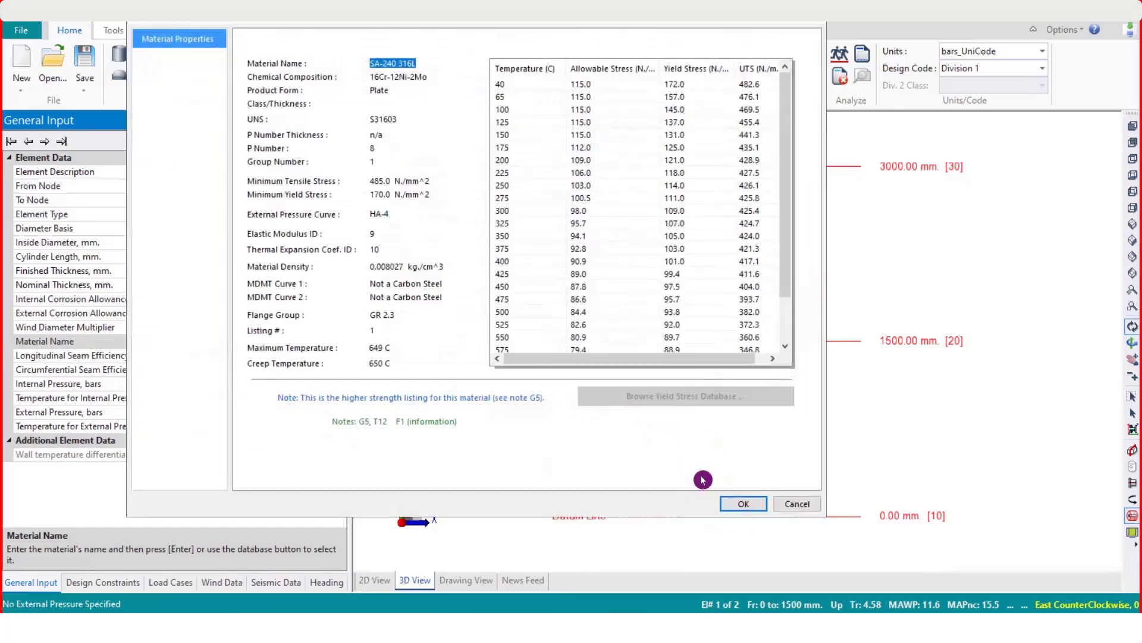
left_click(744, 505)
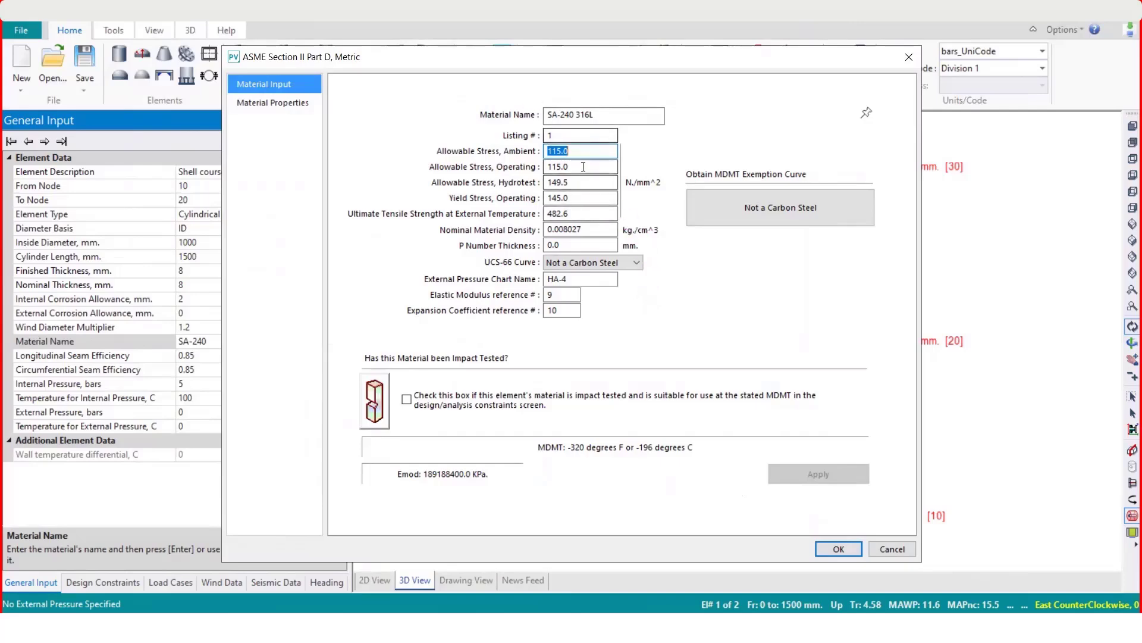
Step: Compare the ambient and operating allowable stresses in the material input and accept the material data for Shell course-1
left_click(488, 165)
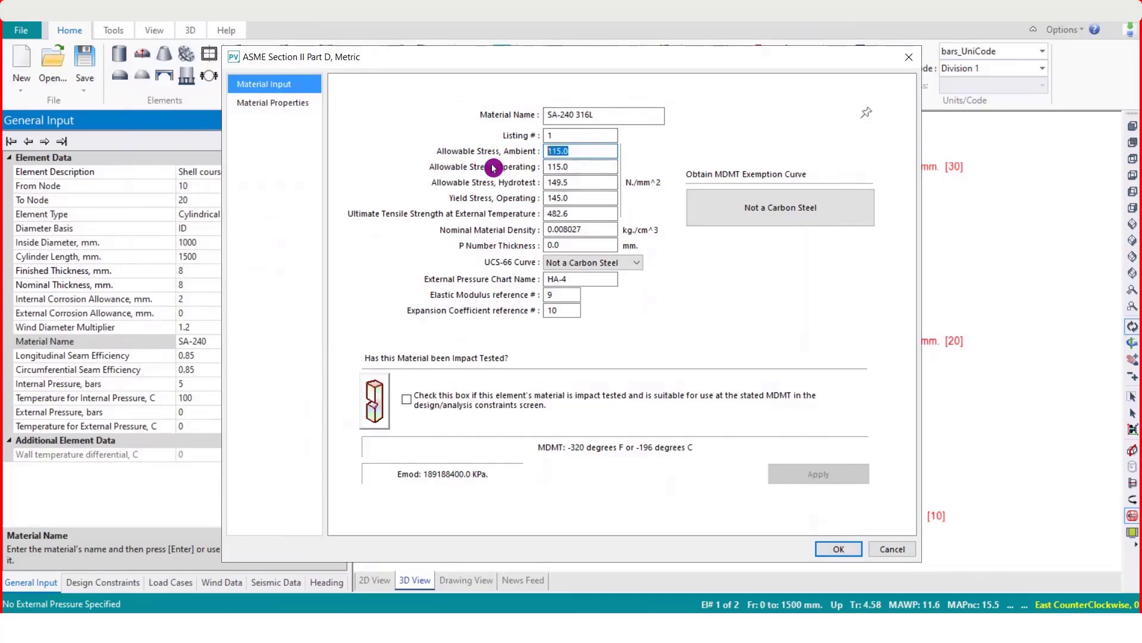
left_click(567, 150)
key("Tab")
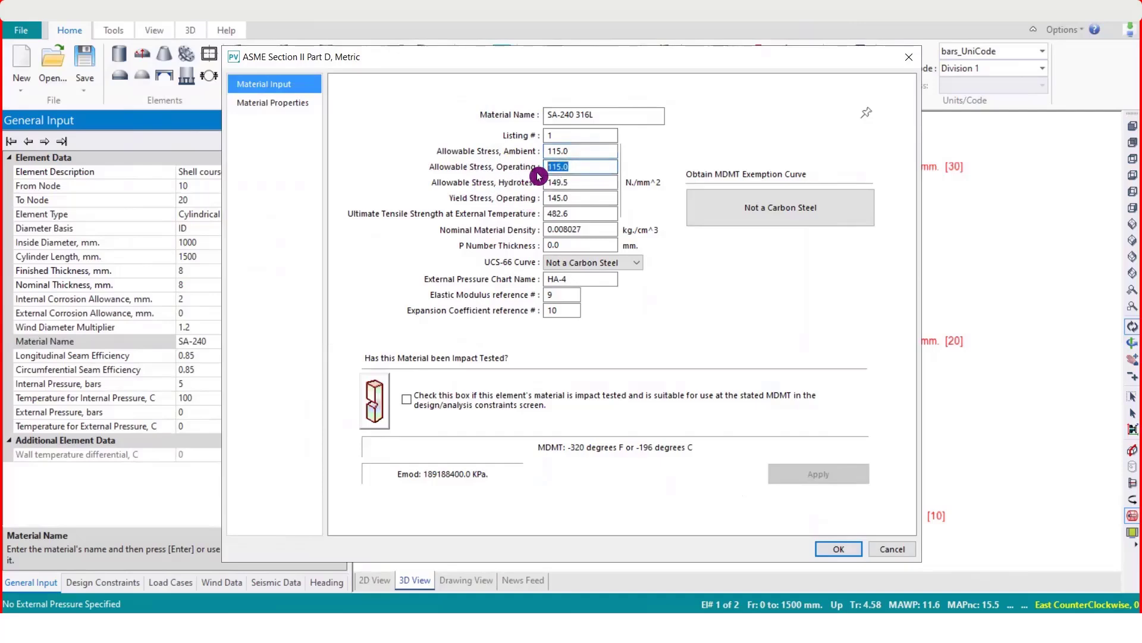
mouse_move(592, 168)
left_mouse_down()
mouse_move(491, 179)
mouse_move(576, 152)
left_mouse_up()
left_click(837, 549)
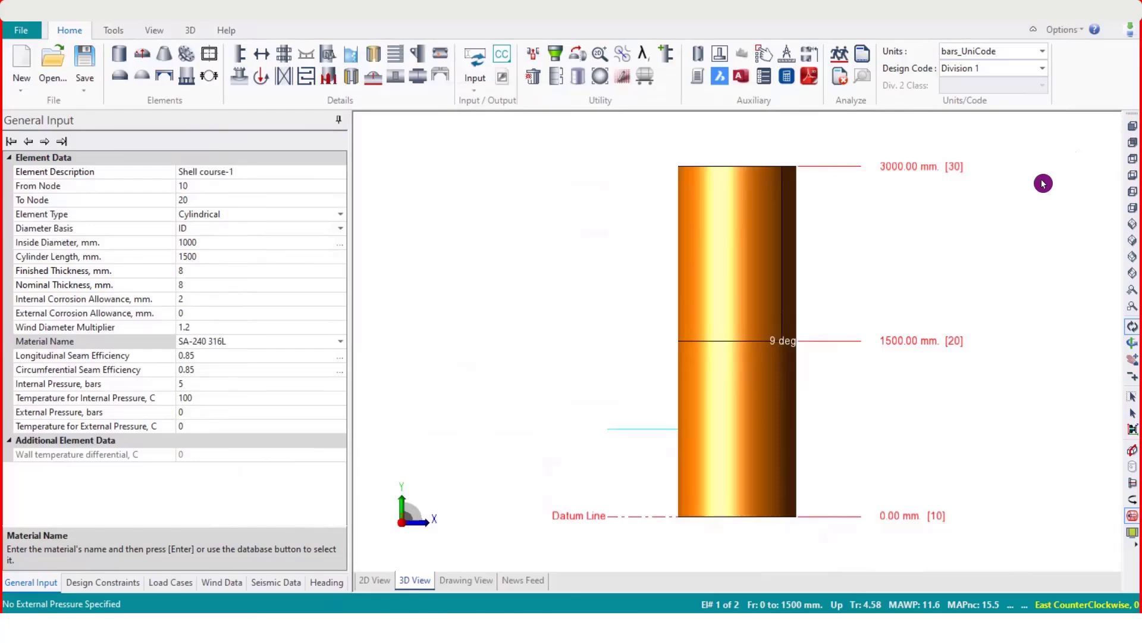
Step: Switch to the ASME BPVC 2023 Section II PDF to consult its allowable stress tables
mouse_move(565, 613)
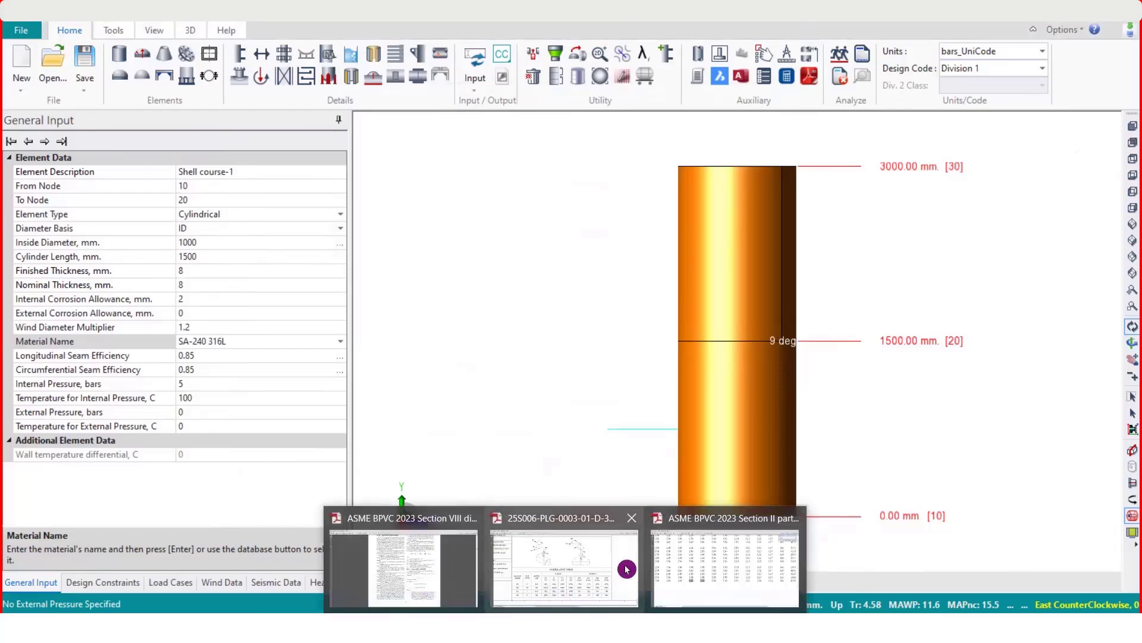
left_click(681, 566)
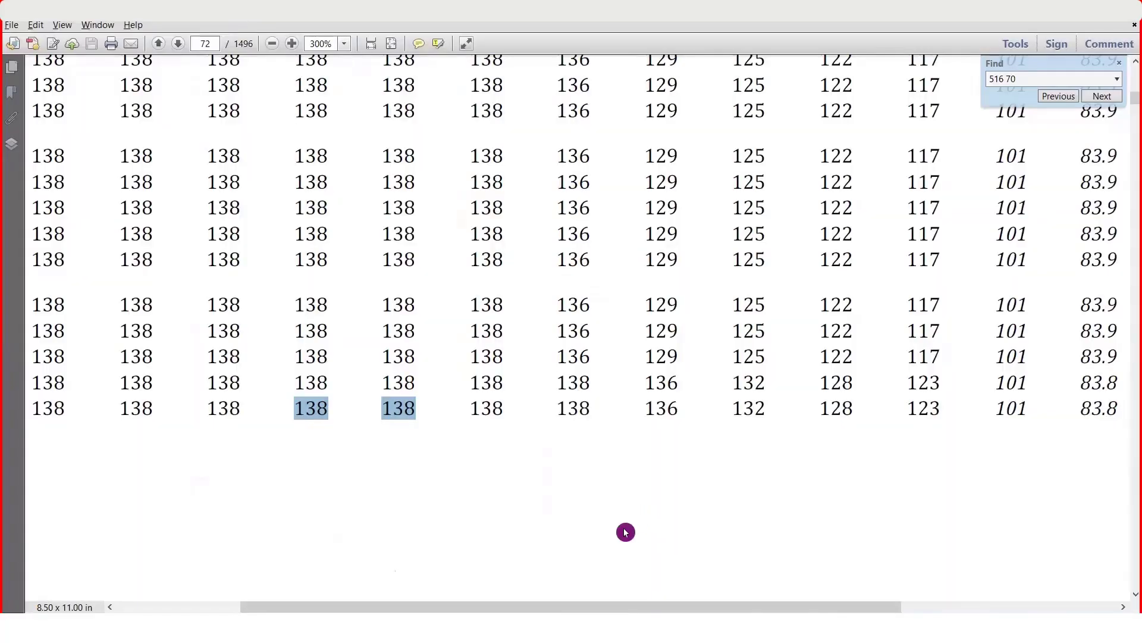